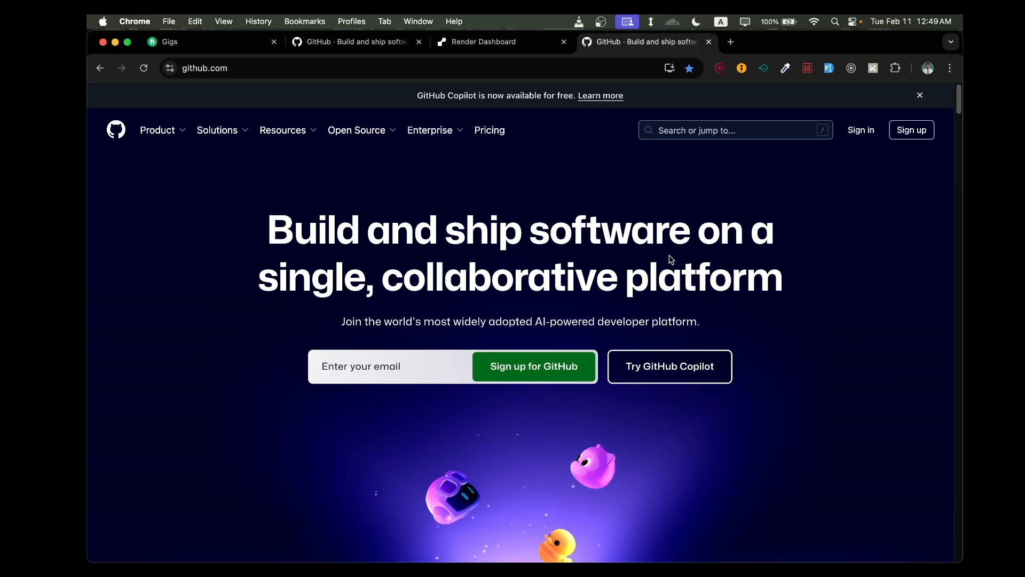
- Look at the GitHub sign-up form and switch to the sign-in page for an existing account
{"action": "left_click", "coordinate": [910, 130]}
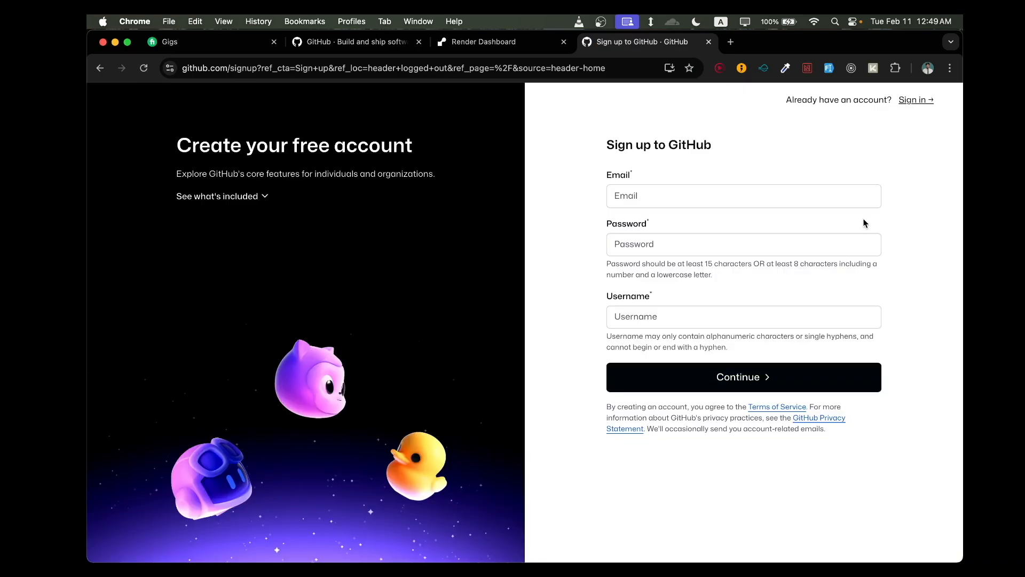
{"action": "left_click", "coordinate": [734, 206]}
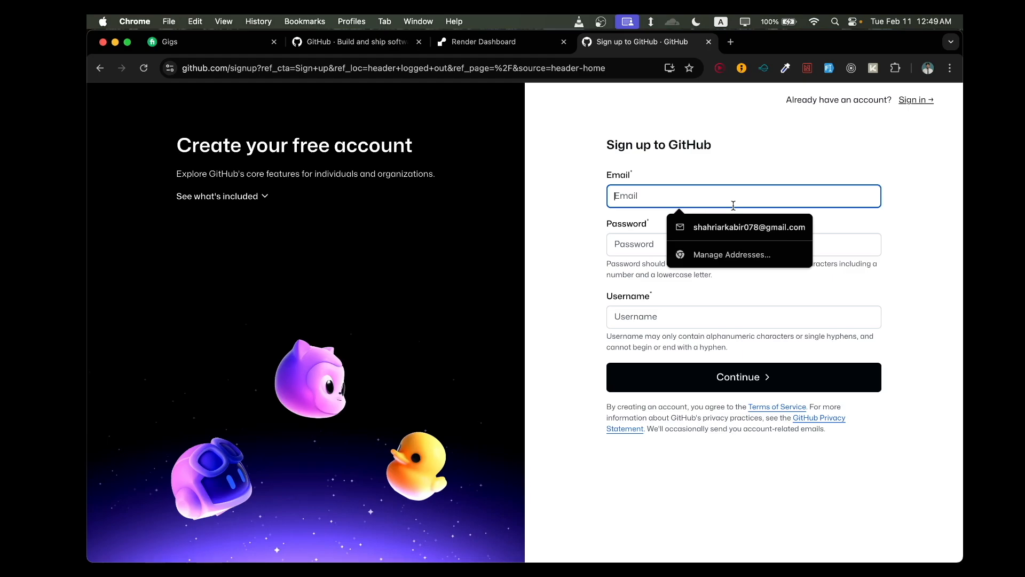
{"action": "left_click", "coordinate": [916, 100]}
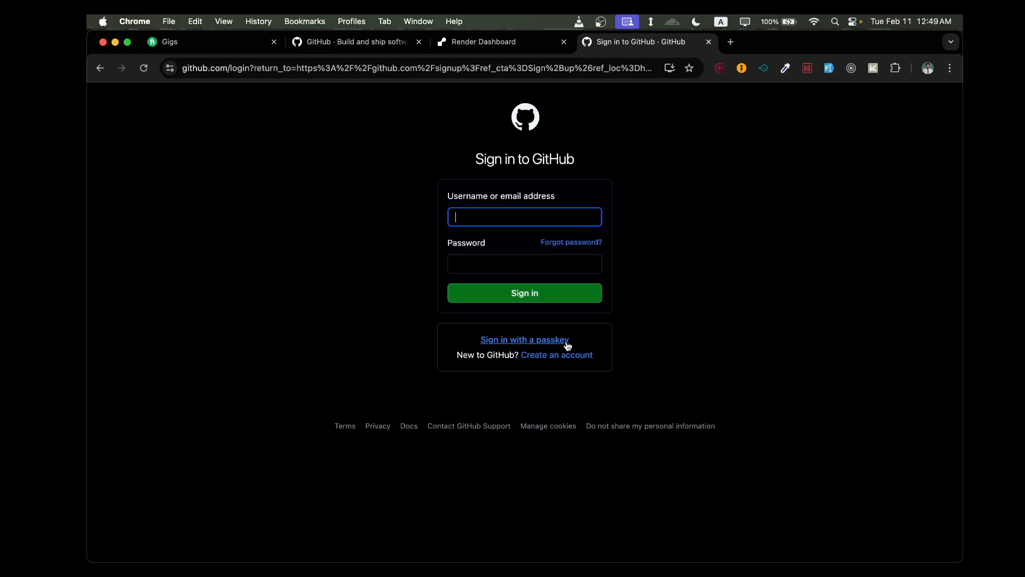
- Enter the account's e-mail address in the GitHub sign-in form
{"action": "left_click", "coordinate": [527, 221]}
{"action": "type", "text": "shah"}
{"action": "key", "text": "BackSpace"}
{"action": "key", "text": "BackSpace"}
{"action": "key", "text": "BackSpace"}
{"action": "key", "text": "BackSpace"}
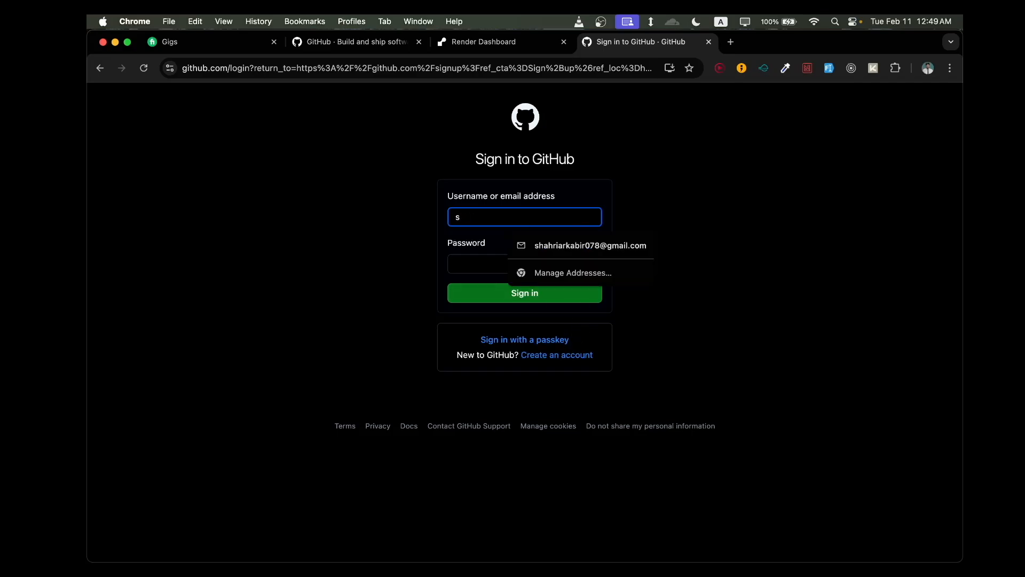
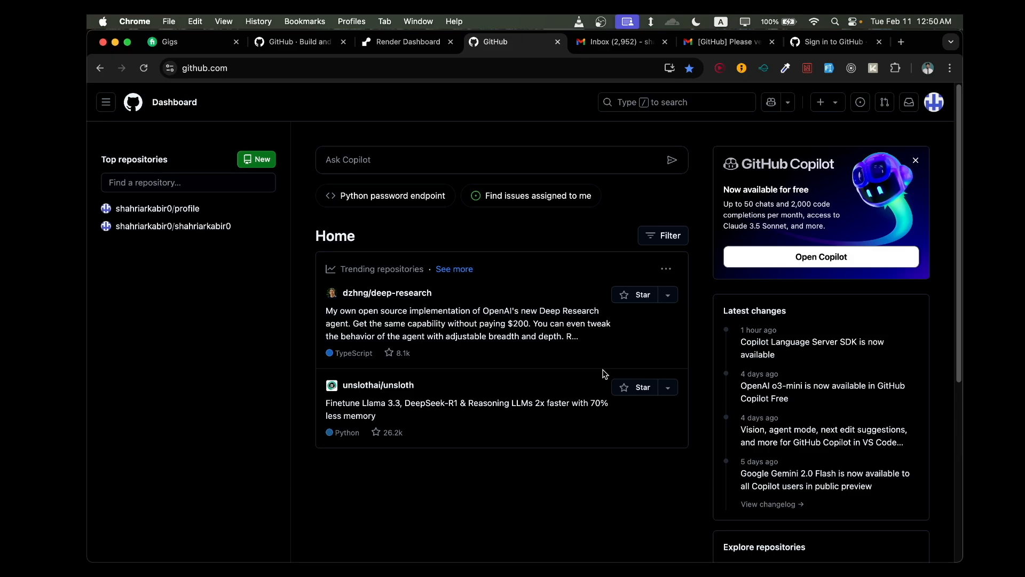
- Start a new repository from the dashboard and name it school
{"action": "left_click", "coordinate": [263, 159]}
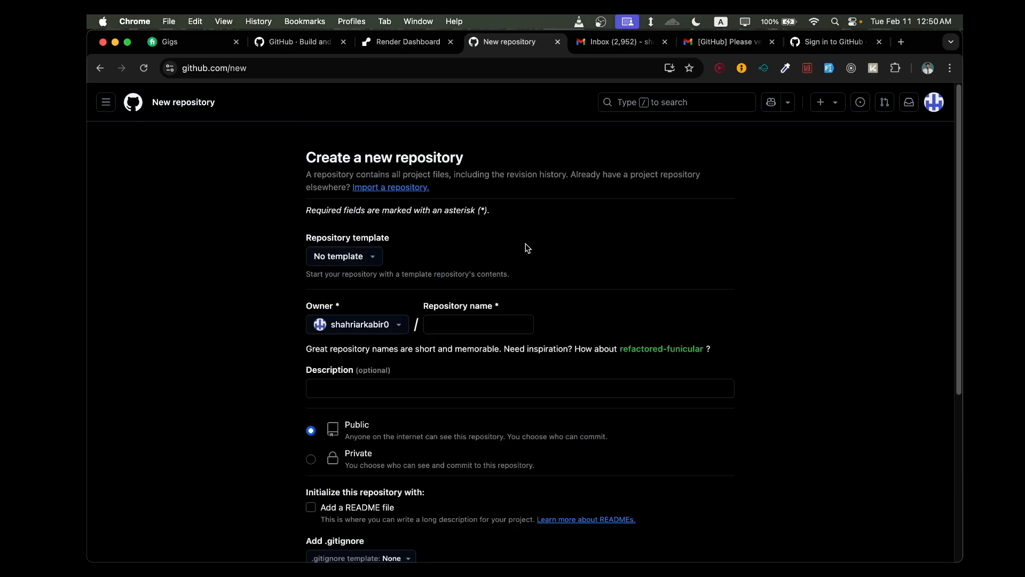
{"action": "left_click", "coordinate": [514, 322]}
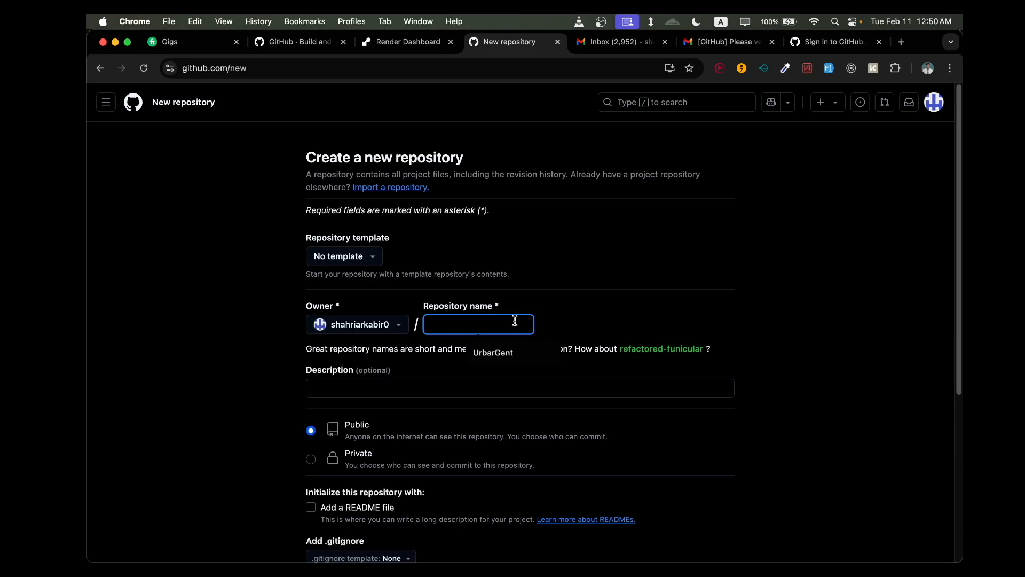
{"action": "type", "text": "school"}
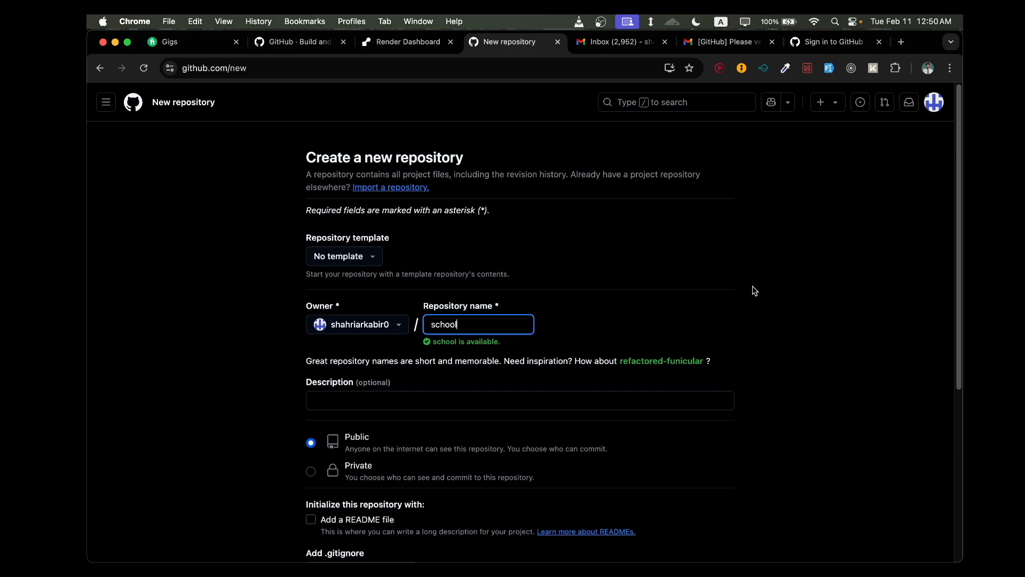
- Create the public repository without a README file and view its command-line setup instructions
{"action": "scroll", "coordinate": [755, 291], "scroll_direction": "down", "scroll_amount": 5}
{"action": "scroll", "coordinate": [755, 291], "scroll_direction": "up", "scroll_amount": 5}
{"action": "scroll", "coordinate": [545, 374], "scroll_direction": "down", "scroll_amount": 5}
{"action": "left_click", "coordinate": [712, 449]}
{"action": "scroll", "coordinate": [743, 359], "scroll_direction": "up", "scroll_amount": 5}
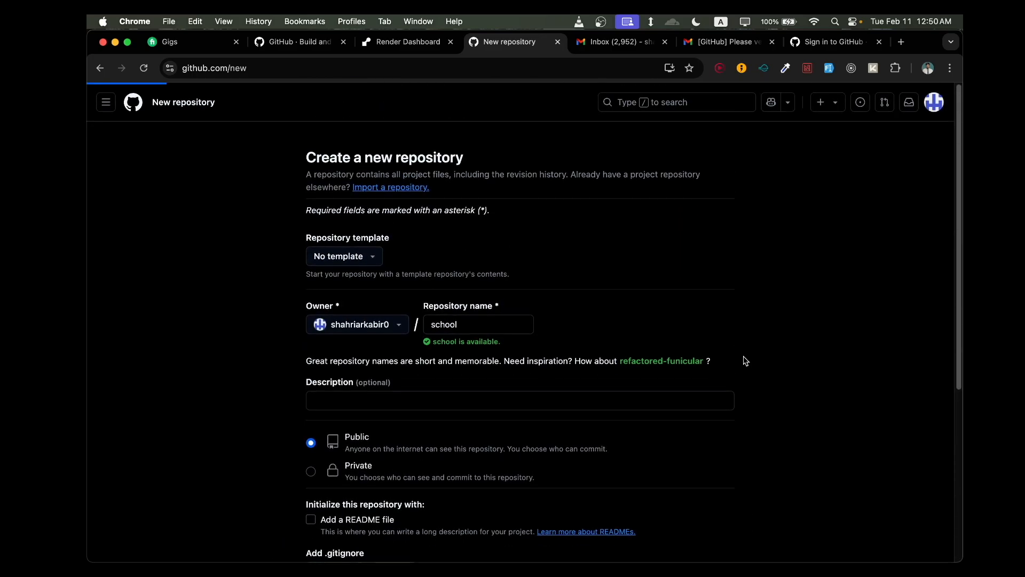
{"action": "scroll", "coordinate": [737, 370], "scroll_direction": "down", "scroll_amount": 3}
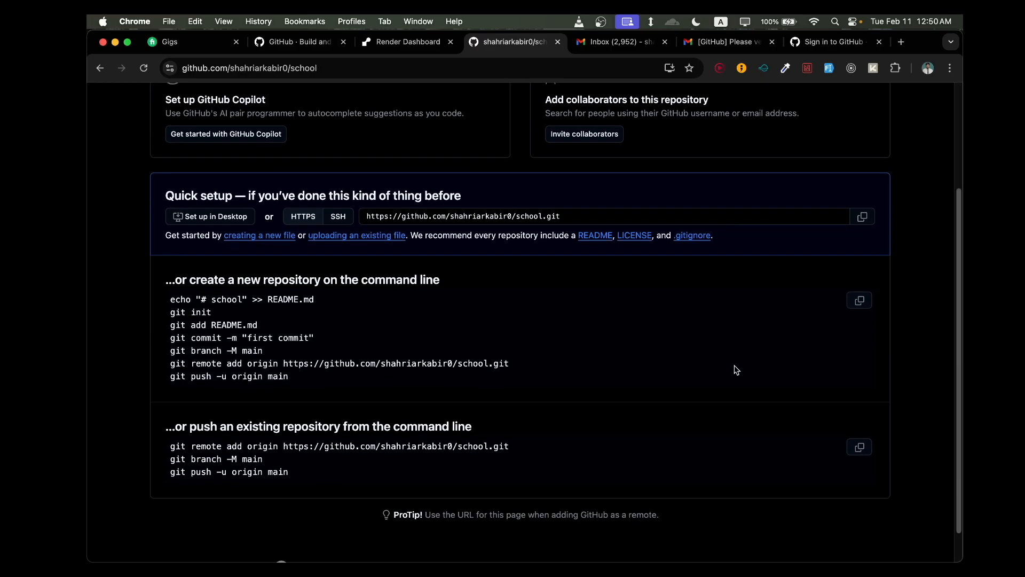
{"action": "scroll", "coordinate": [384, 435], "scroll_direction": "down", "scroll_amount": 1}
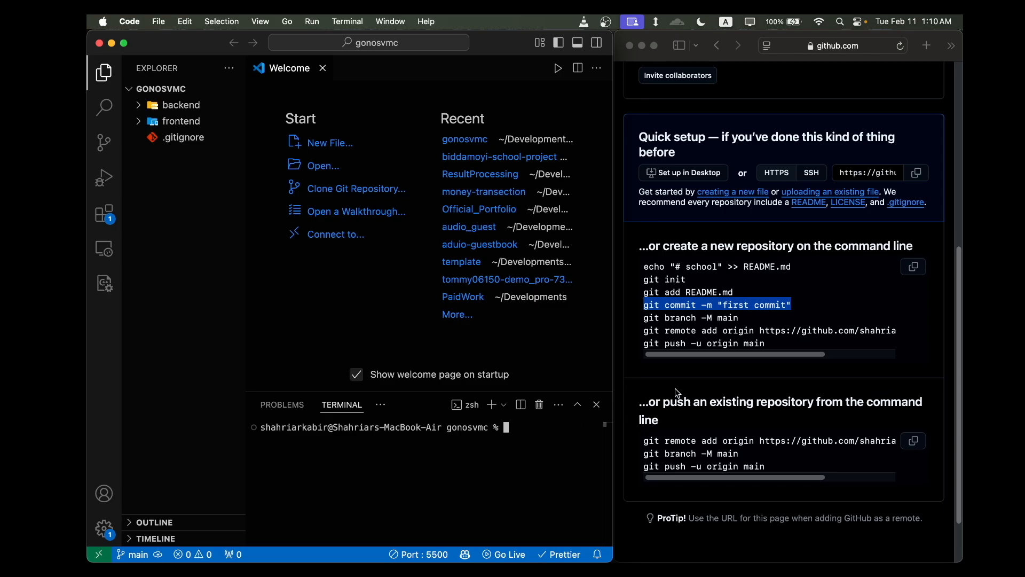
- Initialize a Git repository in the gonosvmc project by running git init in the VS Code terminal
{"action": "left_click", "coordinate": [692, 361]}
{"action": "left_click", "coordinate": [694, 319]}
{"action": "left_click", "coordinate": [536, 436]}
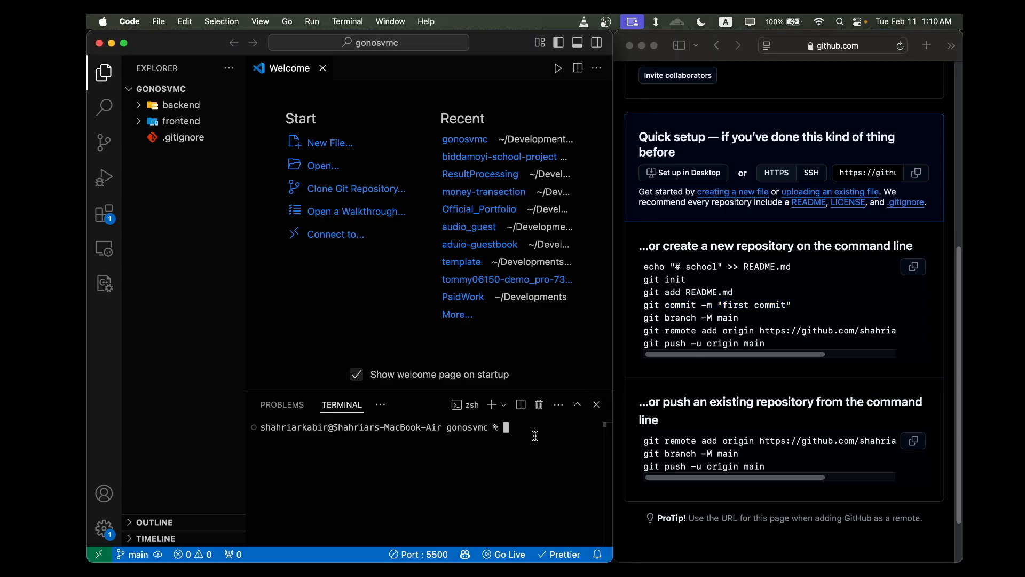
{"action": "left_click", "coordinate": [649, 281]}
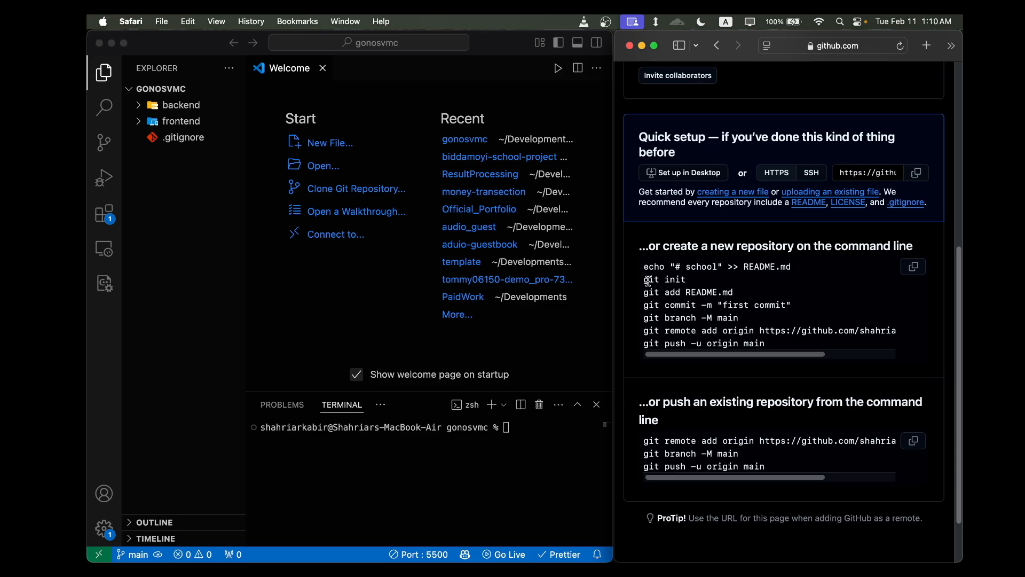
{"action": "left_click_drag", "start_coordinate": [644, 279], "coordinate": [686, 279]}
{"action": "key", "text": "super+c"}
{"action": "left_click", "coordinate": [506, 459]}
{"action": "key", "text": "super+v"}
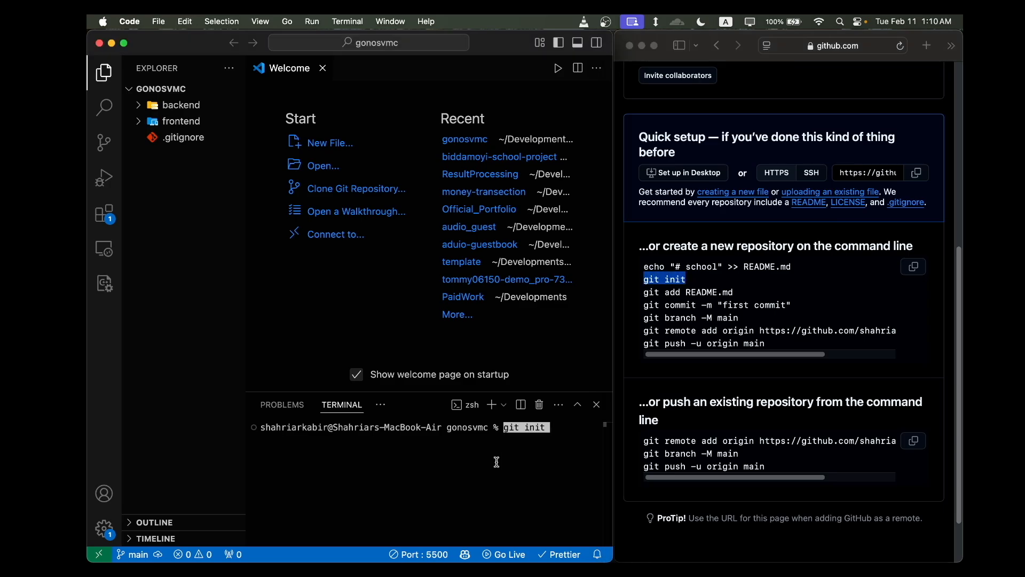
{"action": "key", "text": "Return"}
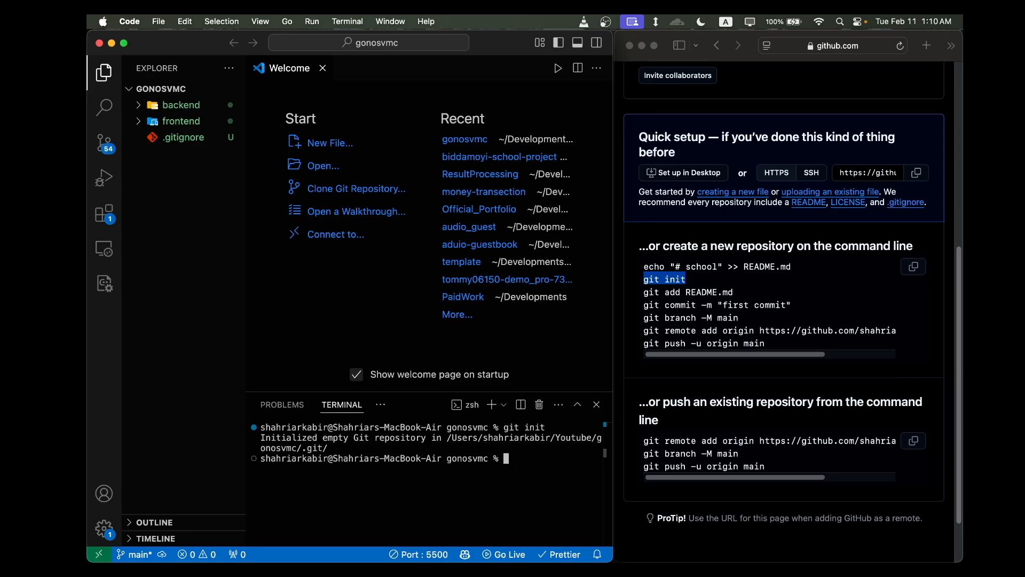
- Stage all project files with git add . and commit them with the message "first commit"
{"action": "type", "text": "git add ."}
{"action": "key", "text": "Return"}
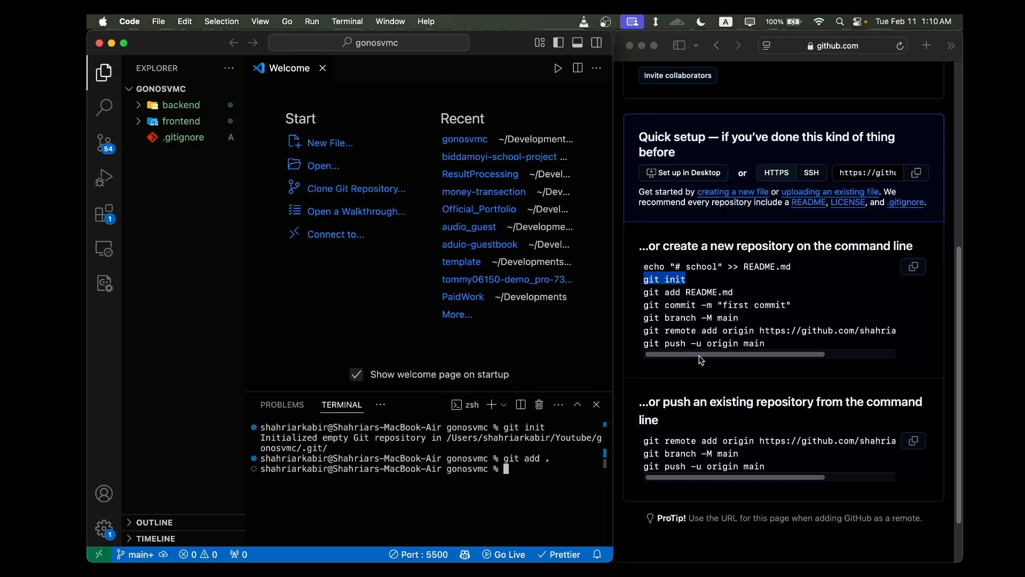
{"action": "left_click", "coordinate": [759, 318]}
{"action": "left_click_drag", "start_coordinate": [793, 305], "coordinate": [645, 305]}
{"action": "key", "text": "super+c"}
{"action": "left_click", "coordinate": [532, 489]}
{"action": "key", "text": "super+v"}
{"action": "key", "text": "Return"}
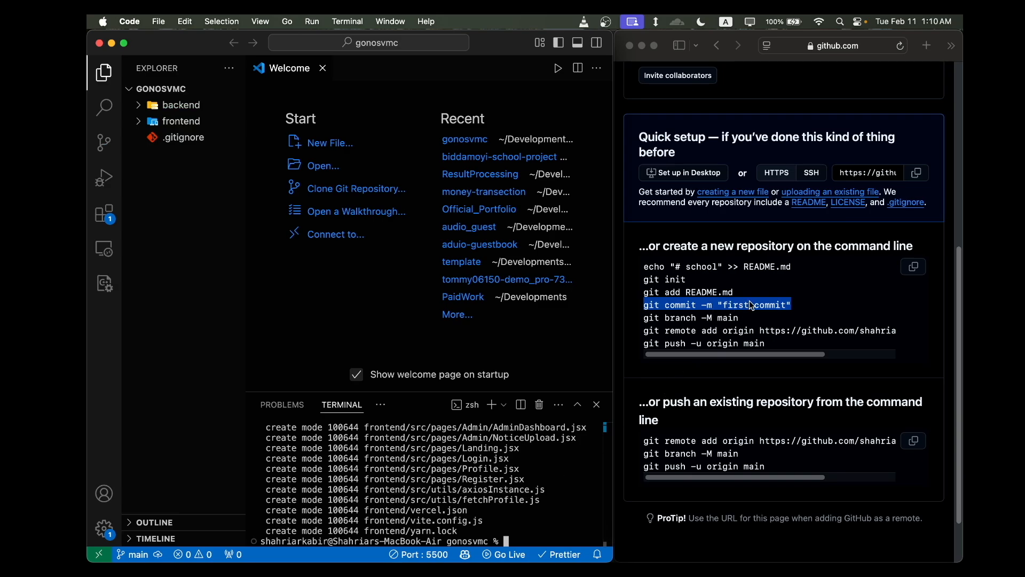
- Copy git branch -M main from the setup instructions and run it in the terminal
{"action": "scroll", "coordinate": [750, 343], "scroll_direction": "down", "scroll_amount": 2}
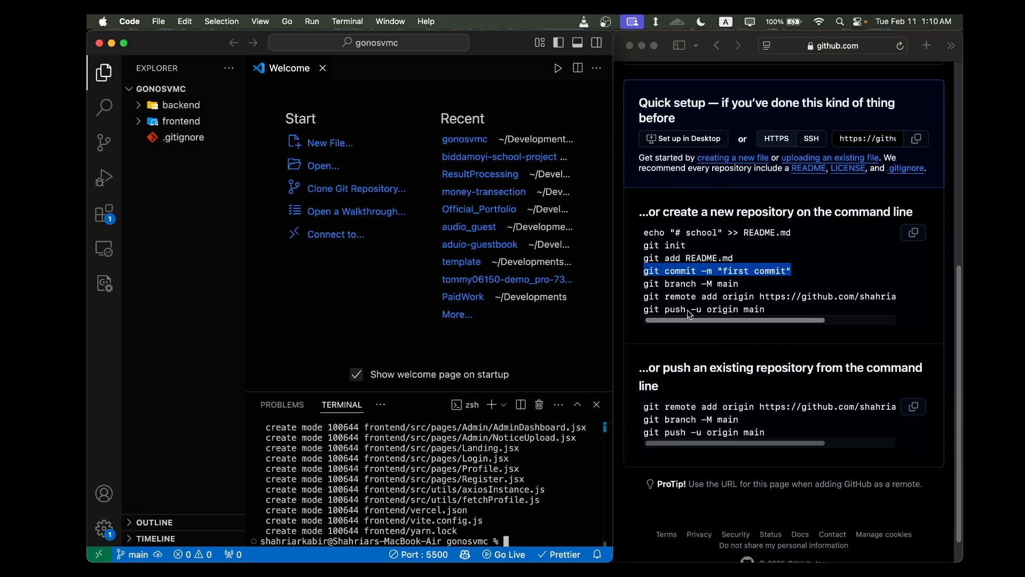
{"action": "left_click", "coordinate": [647, 291]}
{"action": "left_click_drag", "start_coordinate": [745, 290], "coordinate": [644, 285]}
{"action": "key", "text": "super+c"}
{"action": "left_click", "coordinate": [518, 505]}
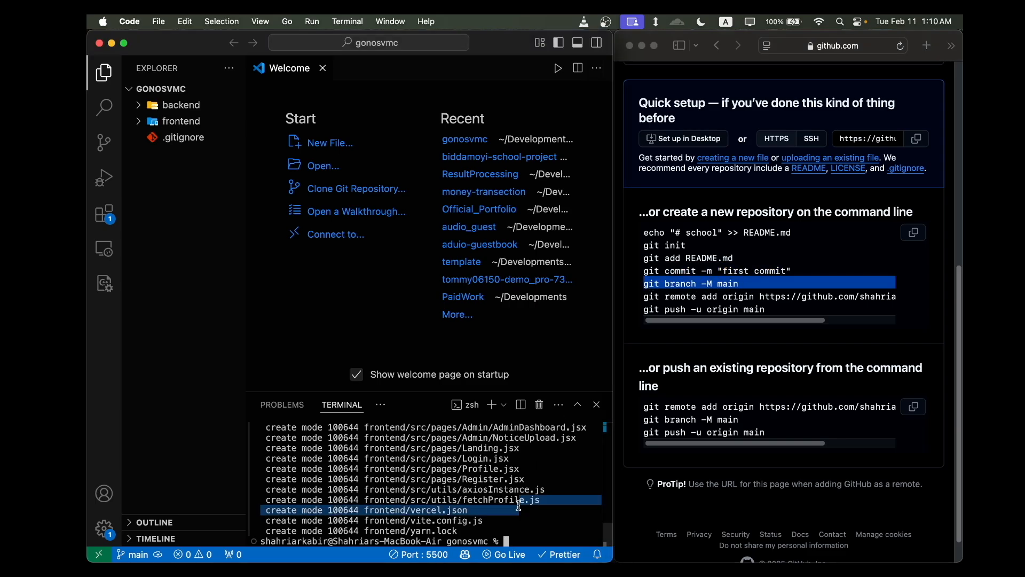
{"action": "key", "text": "super+v"}
{"action": "key", "text": "Return"}
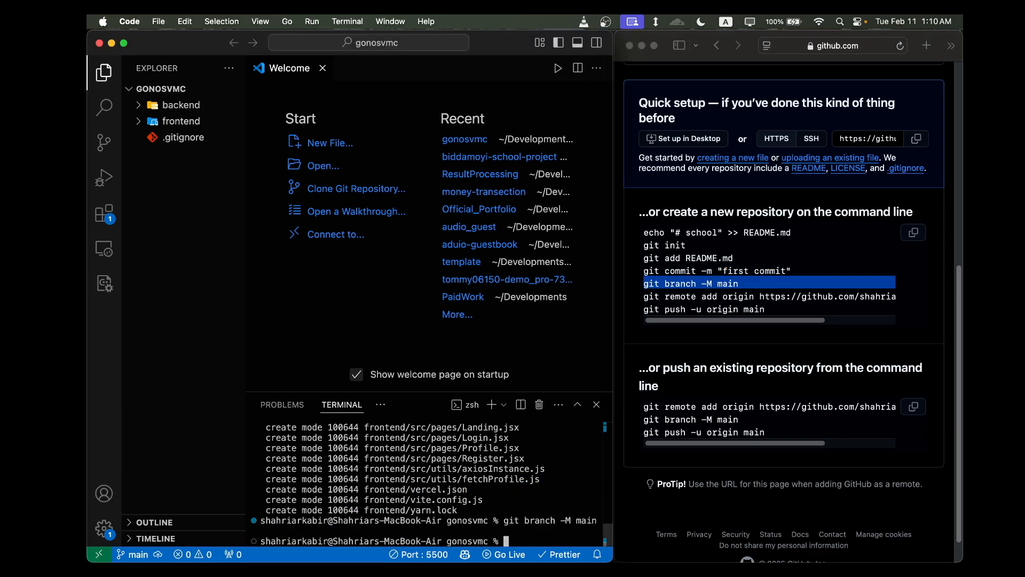
- Add the school repository's HTTPS URL as the remote origin, using the git remote add command from the setup instructions
{"action": "left_click", "coordinate": [716, 310]}
{"action": "left_click_drag", "start_coordinate": [644, 296], "coordinate": [921, 297]}
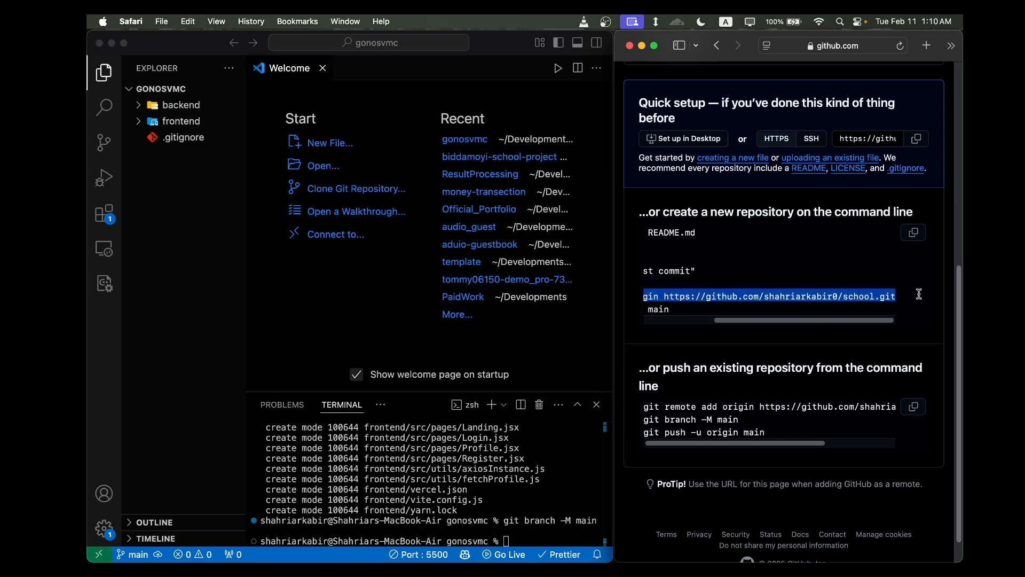
{"action": "scroll", "coordinate": [825, 297], "scroll_direction": "left", "scroll_amount": 4}
{"action": "scroll", "coordinate": [811, 296], "scroll_direction": "right", "scroll_amount": 4}
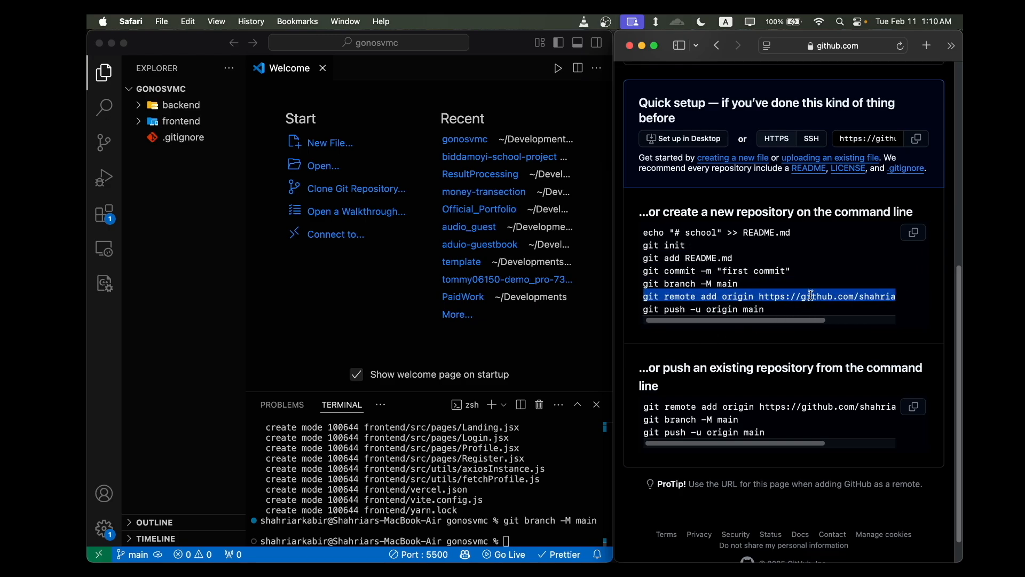
{"action": "scroll", "coordinate": [811, 295], "scroll_direction": "left", "scroll_amount": 5}
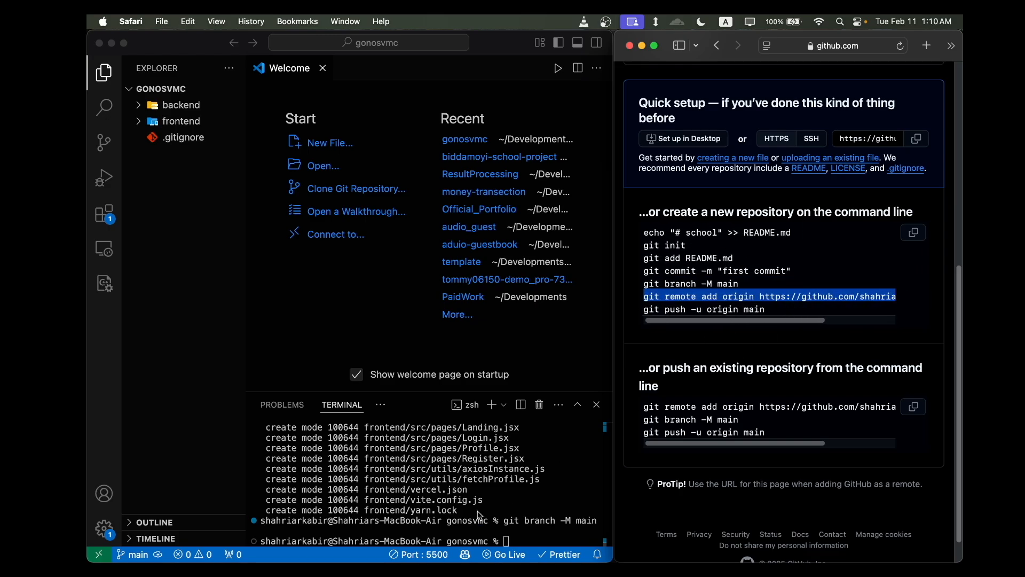
{"action": "key", "text": "Return"}
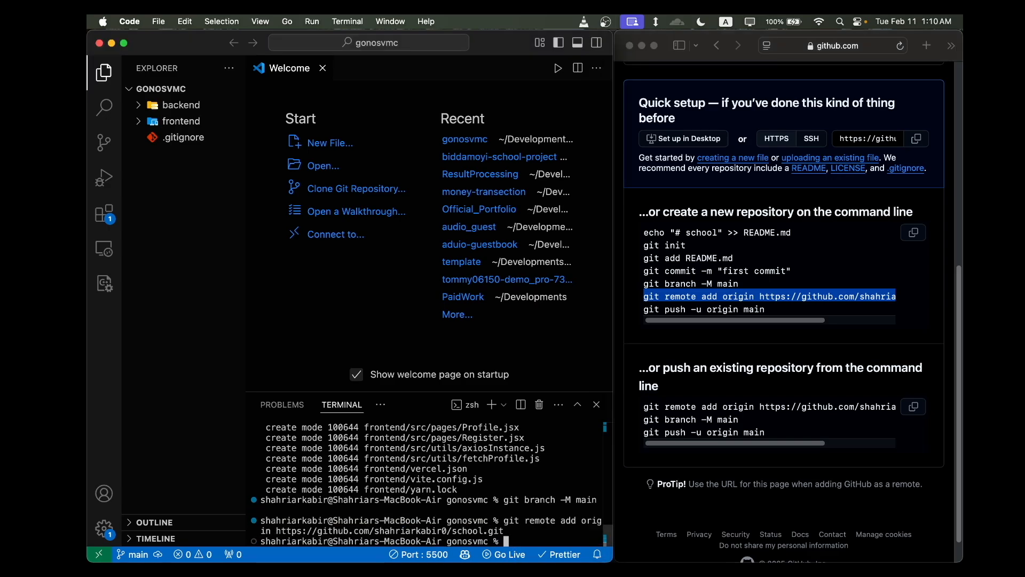
- Push the main branch to the remote with git push -u origin main
{"action": "left_click", "coordinate": [767, 309]}
{"action": "left_click_drag", "start_coordinate": [767, 310], "coordinate": [646, 307]}
{"action": "key", "text": "super+c"}
{"action": "left_click", "coordinate": [522, 534]}
{"action": "key", "text": "super+v"}
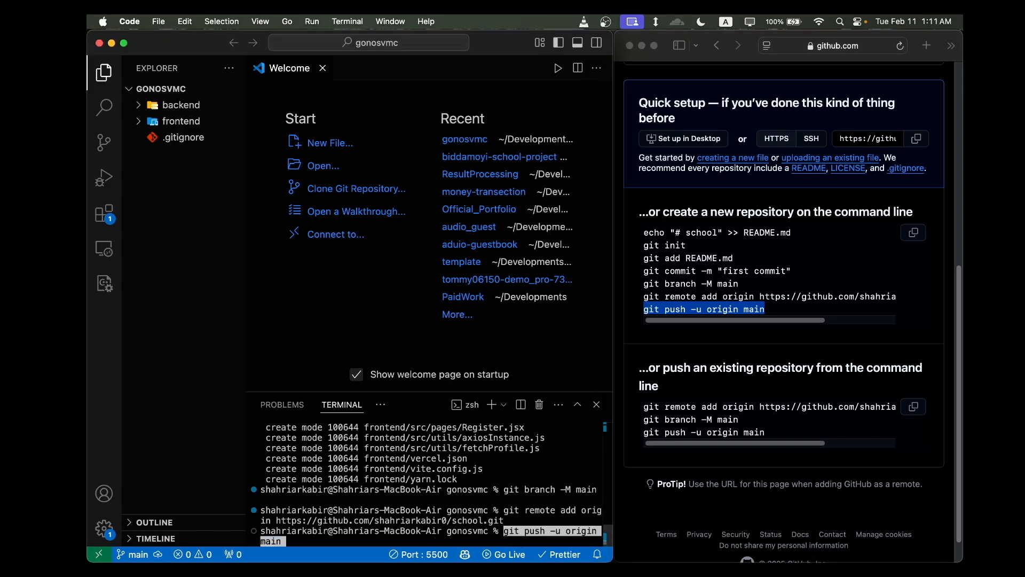
{"action": "key", "text": "Return"}
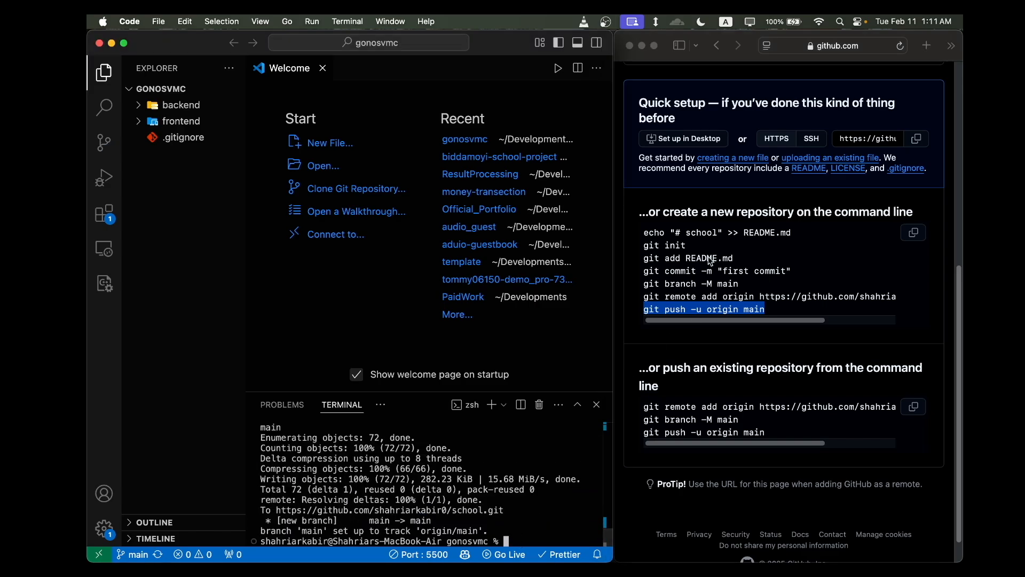
- Reload the school repository's GitHub page in Safari and view its file list
{"action": "scroll", "coordinate": [705, 240], "scroll_direction": "up", "scroll_amount": 10}
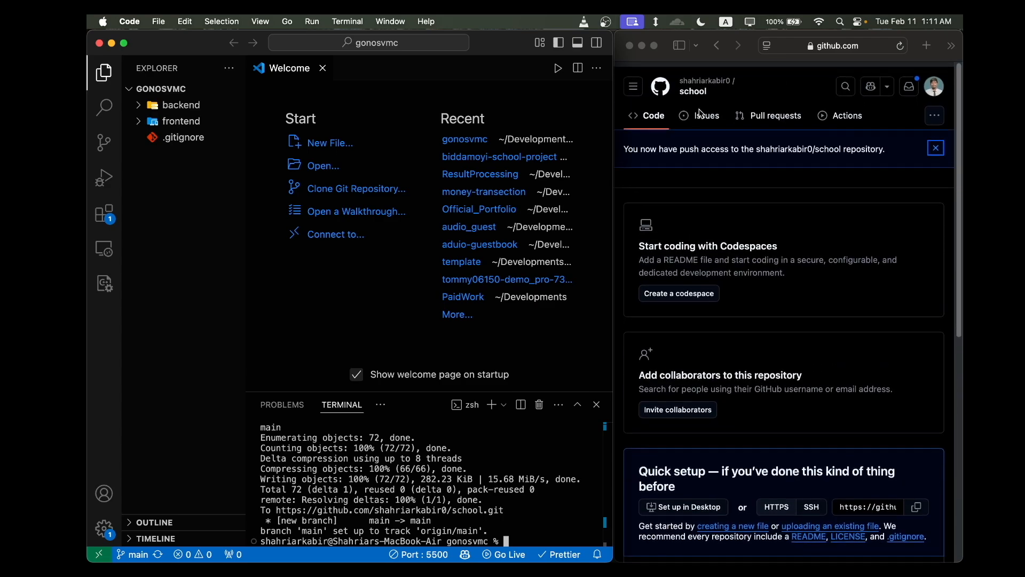
{"action": "key", "text": "ctrl+Up"}
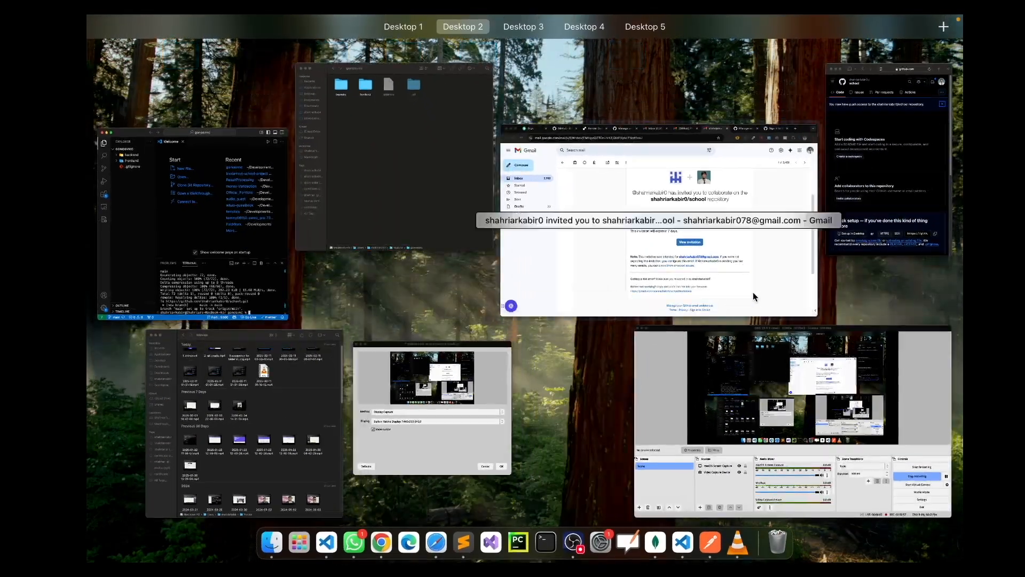
{"action": "left_click", "coordinate": [864, 124]}
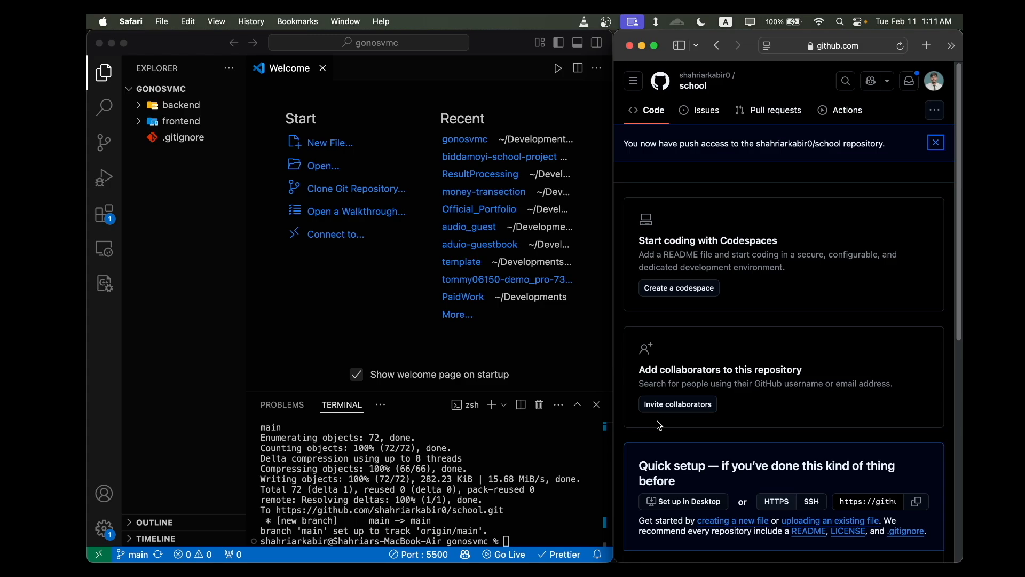
{"action": "key", "text": "ctrl+Up"}
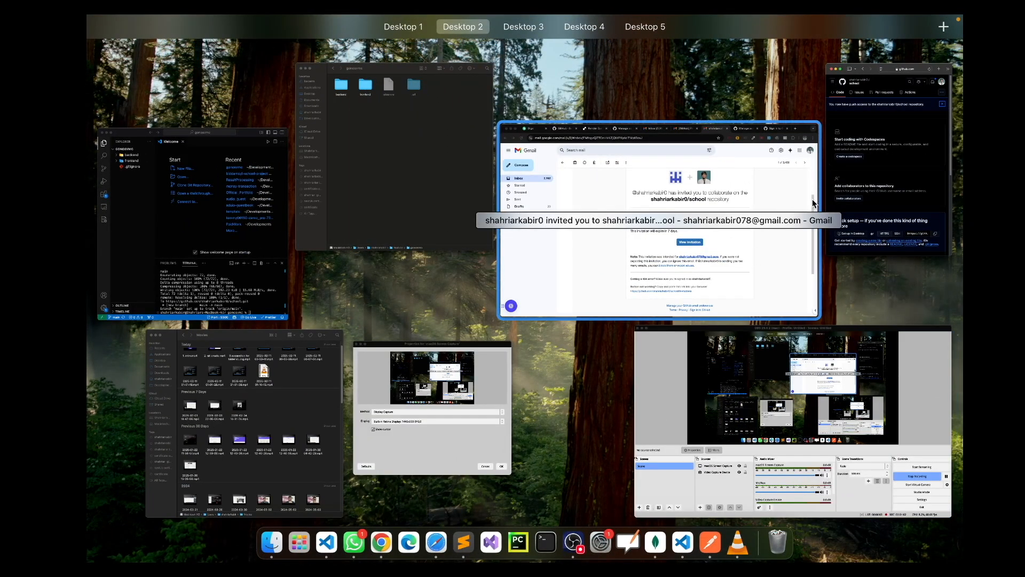
{"action": "left_click", "coordinate": [849, 203]}
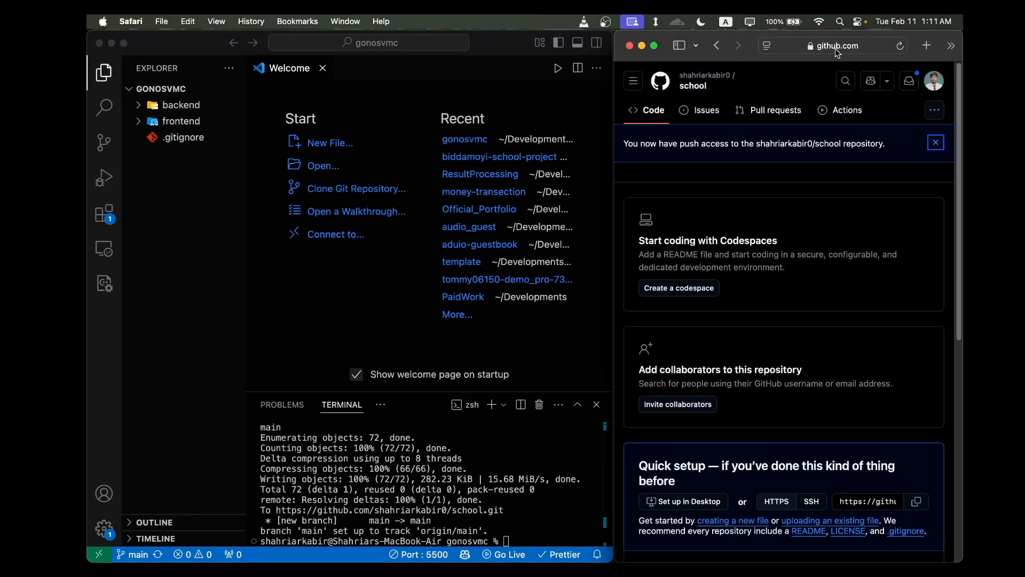
{"action": "left_click", "coordinate": [900, 46]}
{"action": "scroll", "coordinate": [872, 263], "scroll_direction": "down", "scroll_amount": 5}
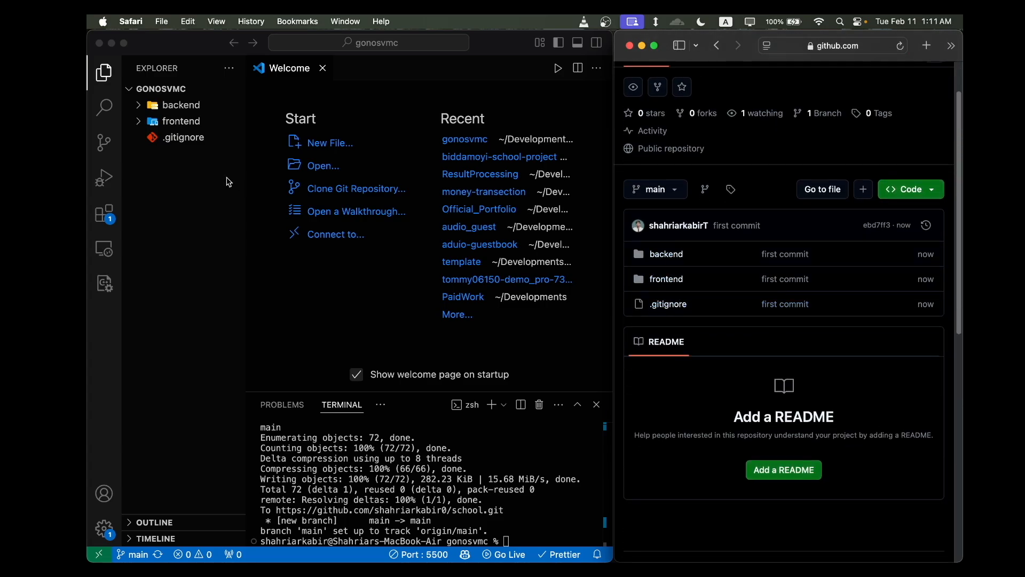
- Examine the contents of the project's backend and frontend folders in VS Code against the repository page
{"action": "left_click", "coordinate": [180, 121]}
{"action": "left_click", "coordinate": [180, 105]}
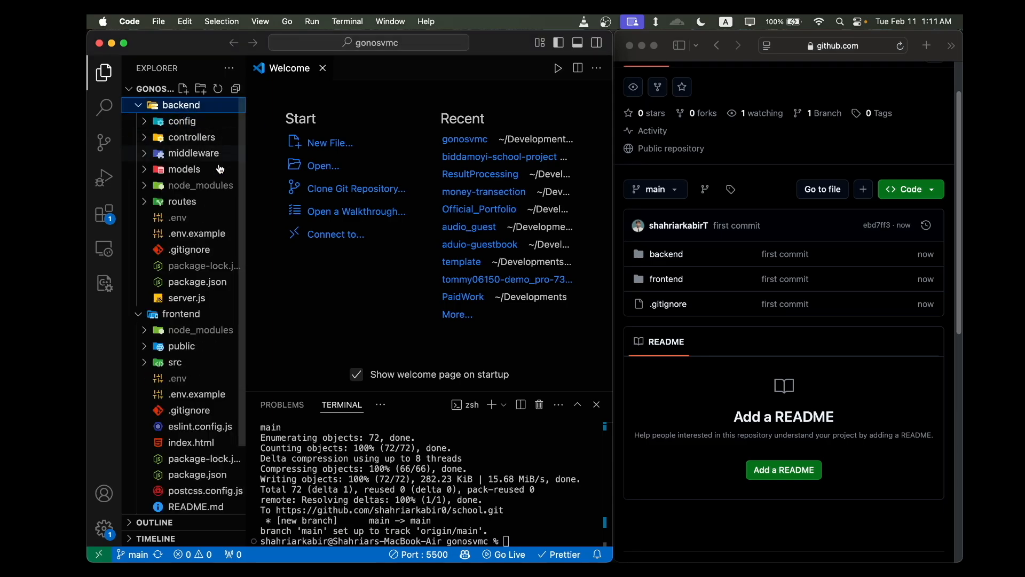
{"action": "left_click", "coordinate": [138, 104]}
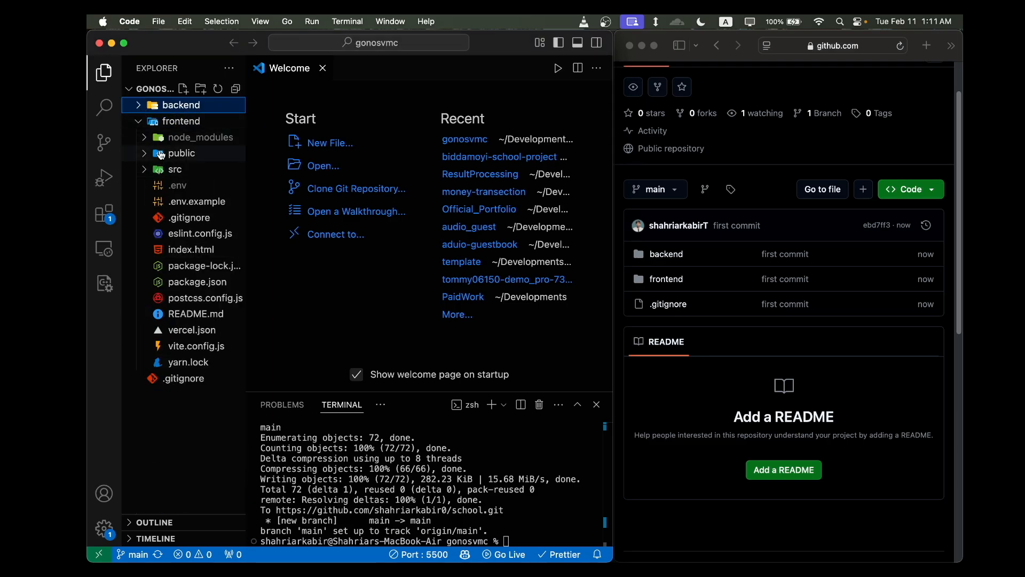
{"action": "left_click", "coordinate": [154, 127]}
{"action": "left_click", "coordinate": [639, 235]}
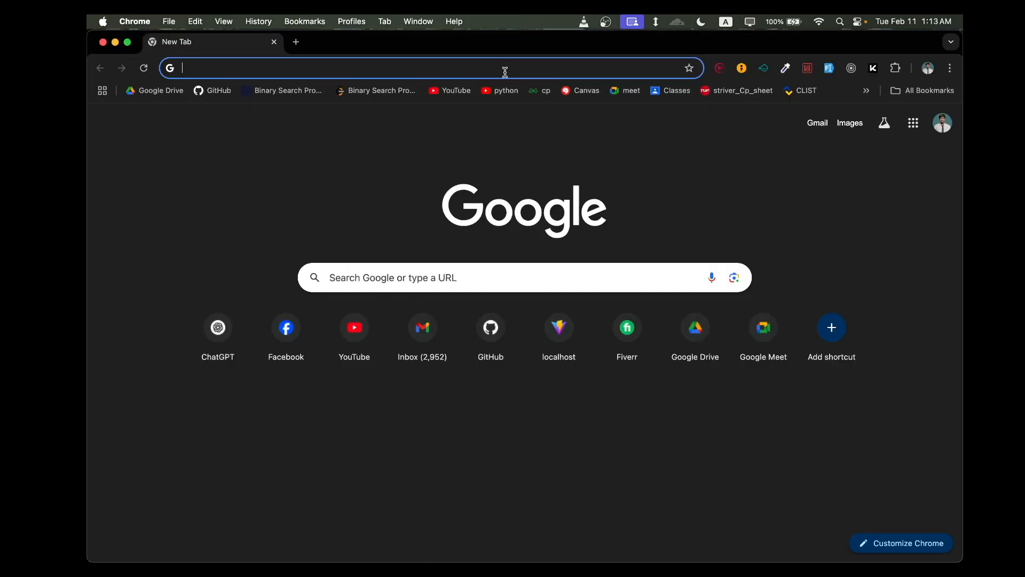
- Open render.com in Chrome and go to the account registration page
{"action": "left_click", "coordinate": [505, 71]}
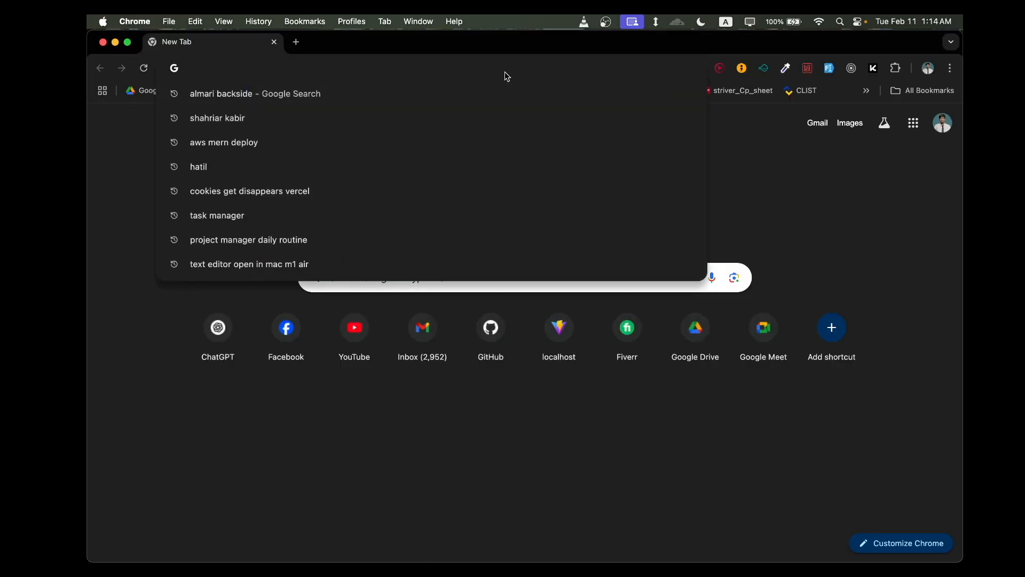
{"action": "type", "text": "render.com"}
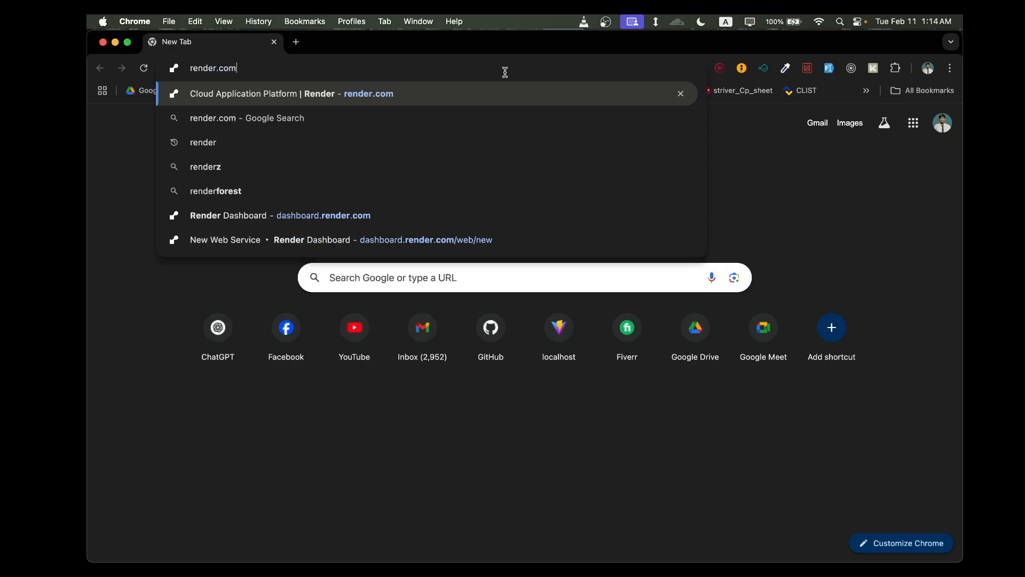
{"action": "key", "text": "Return"}
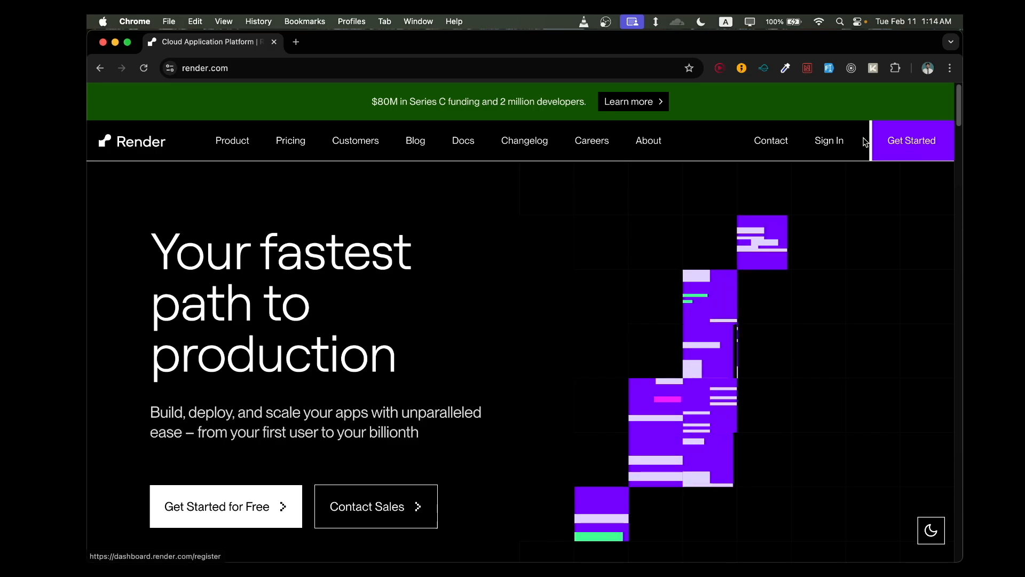
{"action": "left_click", "coordinate": [913, 156]}
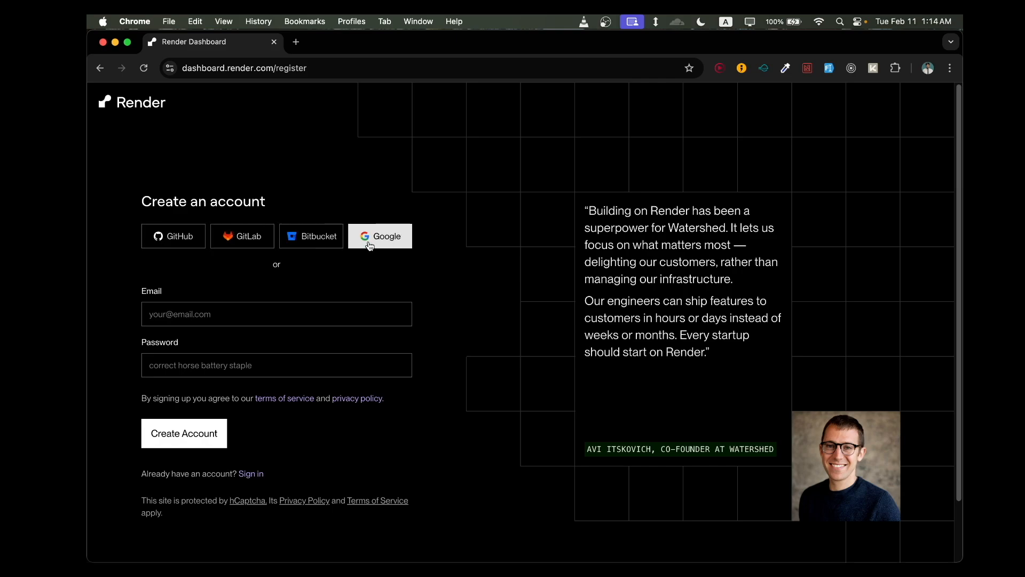
- Sign up for Render with GitHub, authorize Render's access, and create the account with the prefilled email address
{"action": "left_click", "coordinate": [188, 238]}
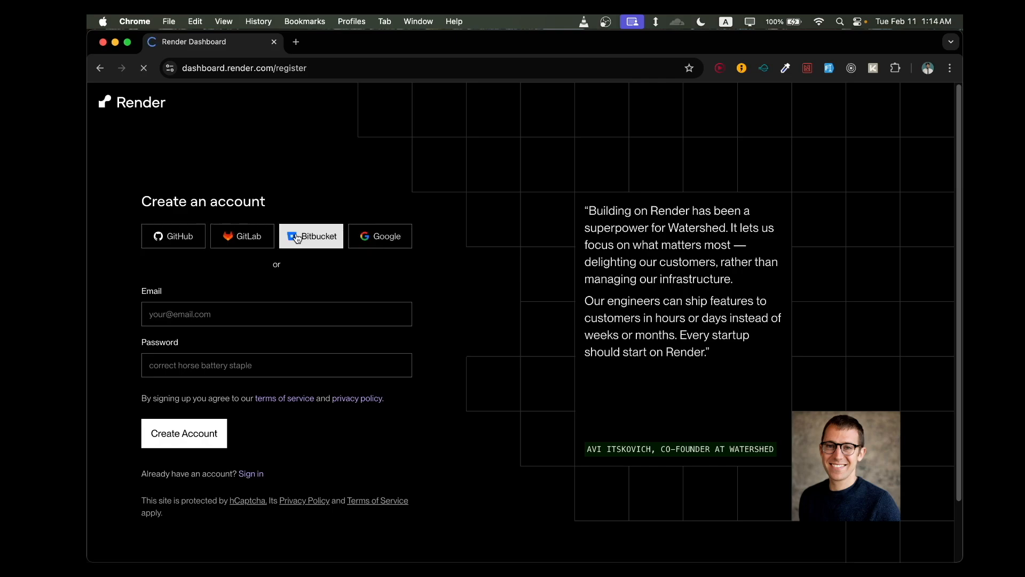
{"action": "scroll", "coordinate": [497, 329], "scroll_direction": "down", "scroll_amount": 3}
{"action": "scroll", "coordinate": [535, 319], "scroll_direction": "up", "scroll_amount": 4}
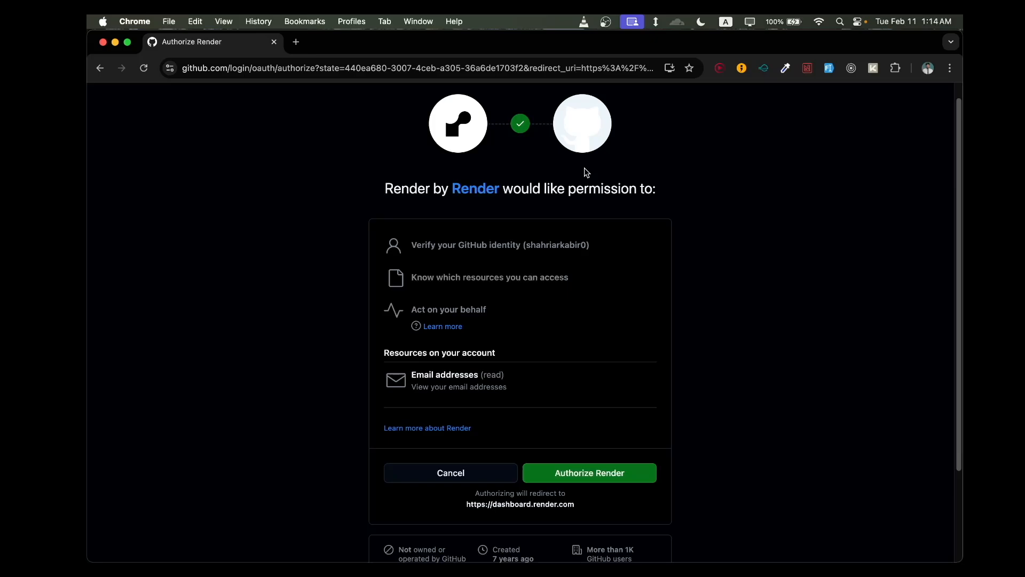
{"action": "scroll", "coordinate": [630, 283], "scroll_direction": "down", "scroll_amount": 4}
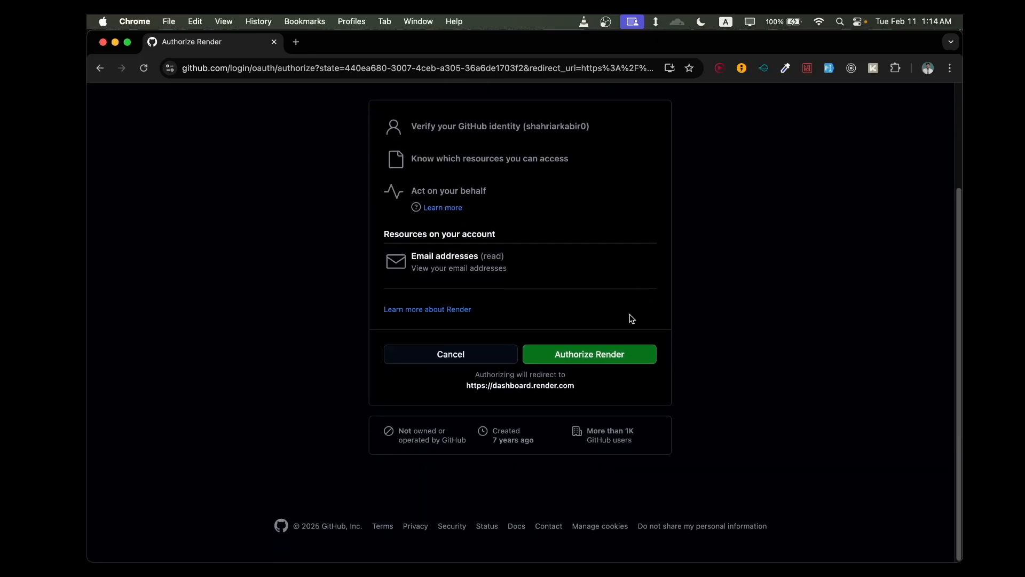
{"action": "left_click", "coordinate": [621, 360]}
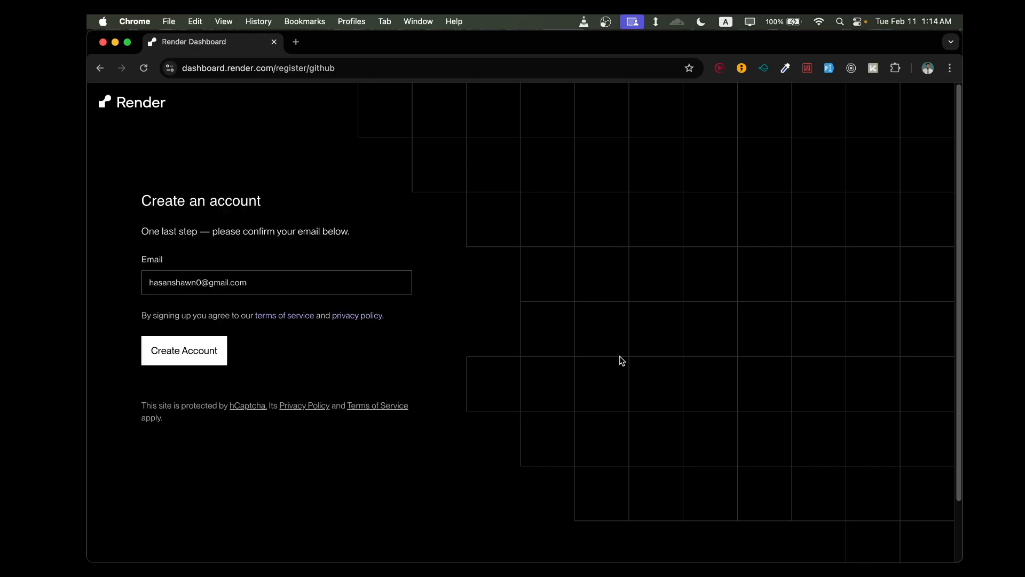
{"action": "left_click", "coordinate": [218, 361]}
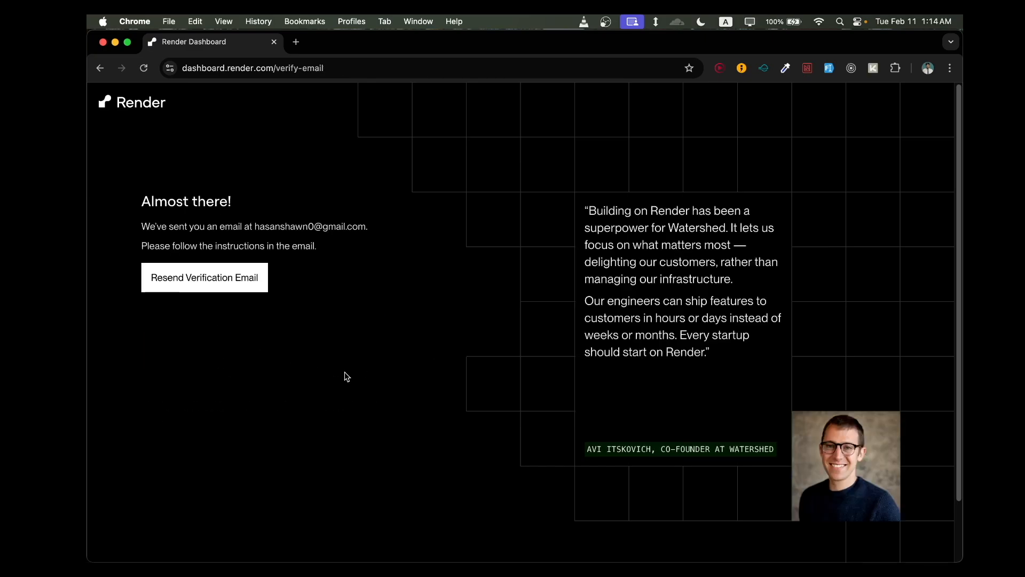
- Resend the verification email for the new Render account
{"action": "left_click", "coordinate": [229, 292]}
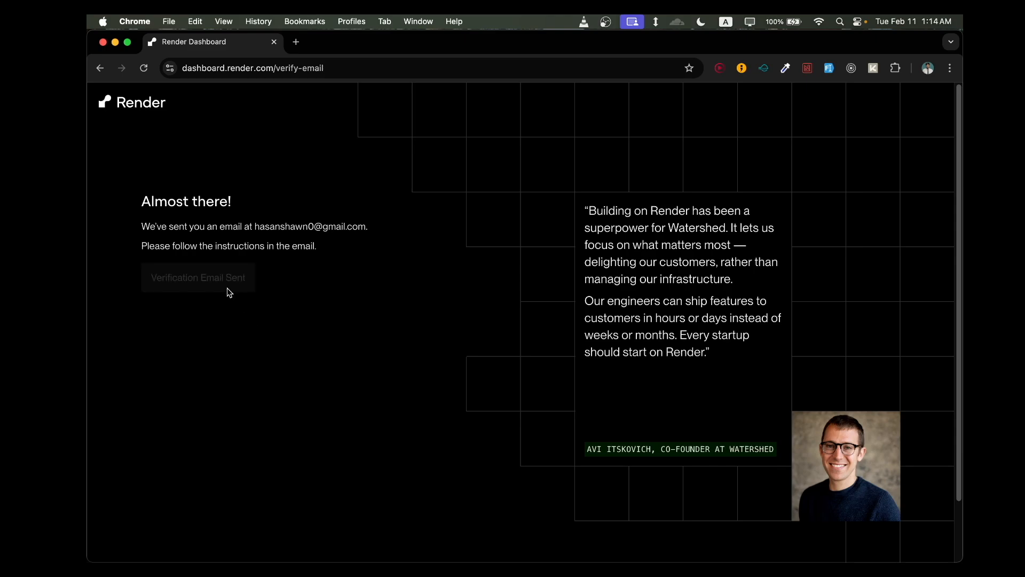
{"action": "scroll", "coordinate": [372, 345], "scroll_direction": "down", "scroll_amount": 3}
{"action": "scroll", "coordinate": [373, 345], "scroll_direction": "up", "scroll_amount": 3}
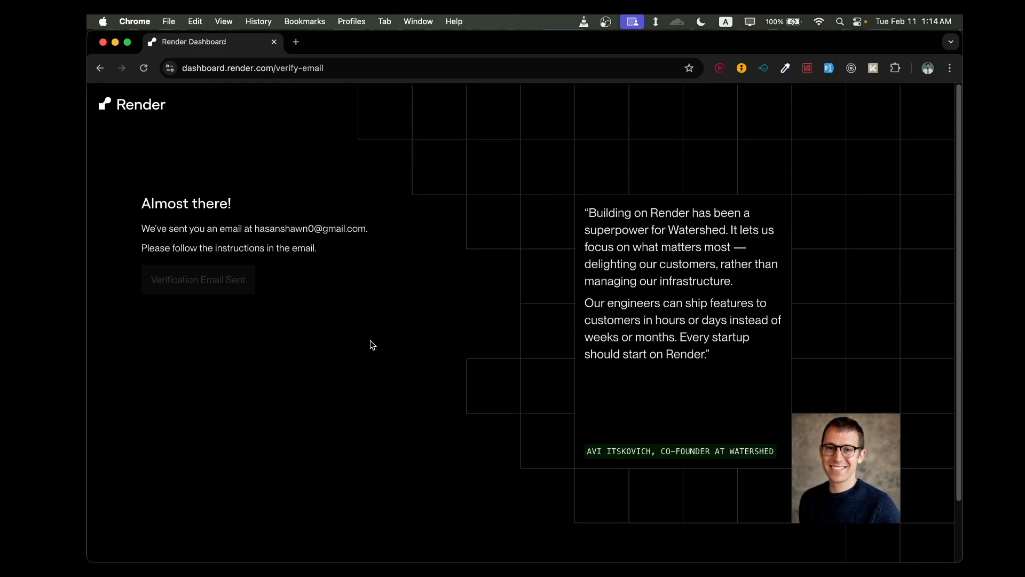
{"action": "scroll", "coordinate": [372, 345], "scroll_direction": "down", "scroll_amount": 3}
{"action": "scroll", "coordinate": [372, 345], "scroll_direction": "up", "scroll_amount": 1}
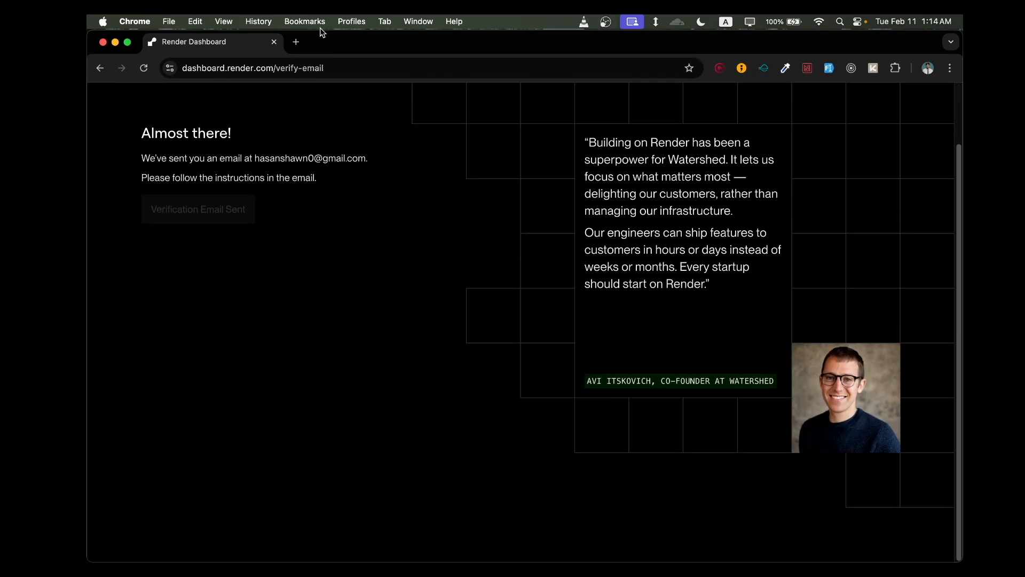
- Open Gmail in a new tab and switch to the mailbox of the address registered with Render
{"action": "left_click", "coordinate": [296, 42]}
{"action": "type", "text": "gm"}
{"action": "key", "text": "Return"}
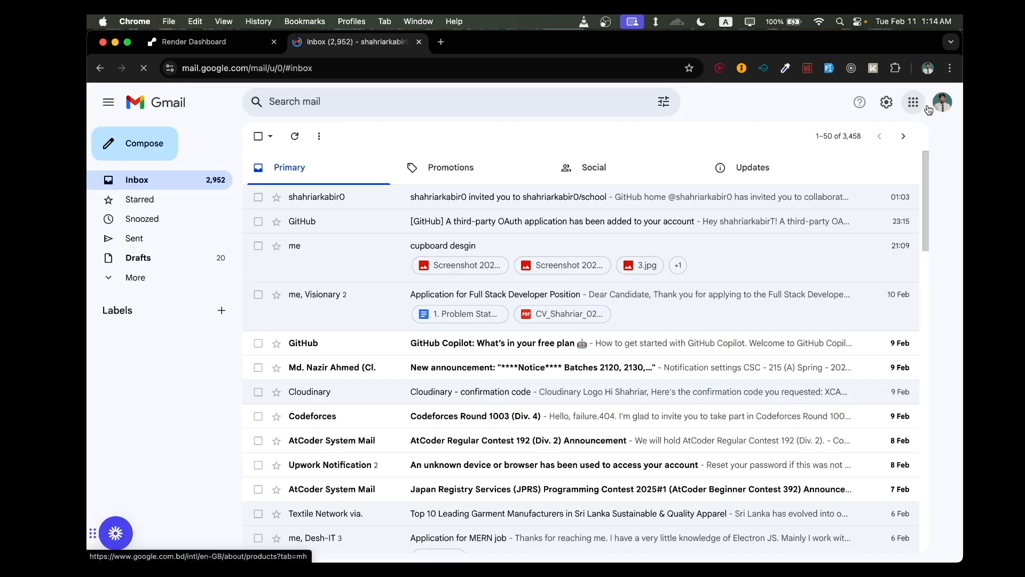
{"action": "left_click", "coordinate": [936, 105]}
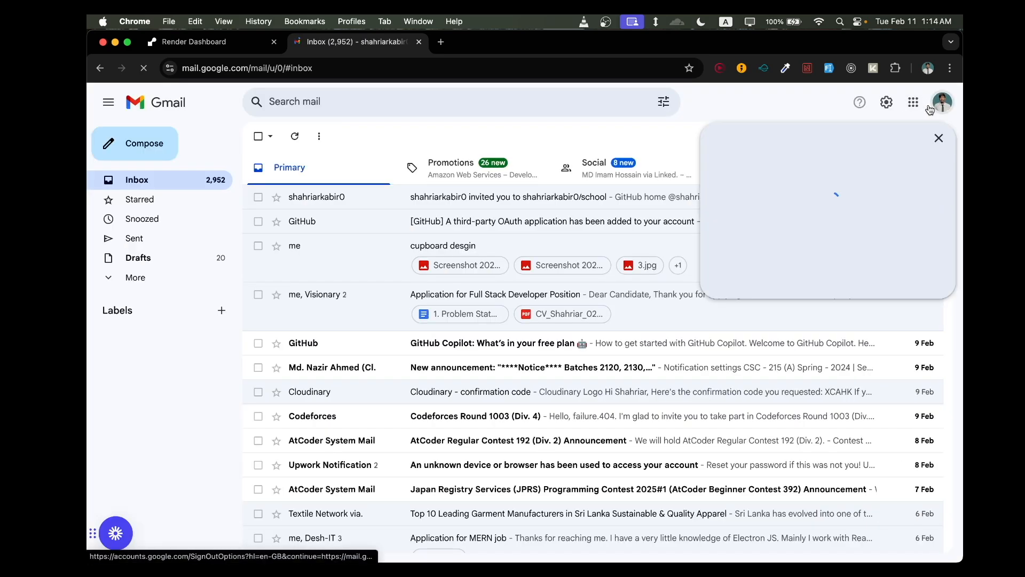
{"action": "left_click", "coordinate": [837, 350]}
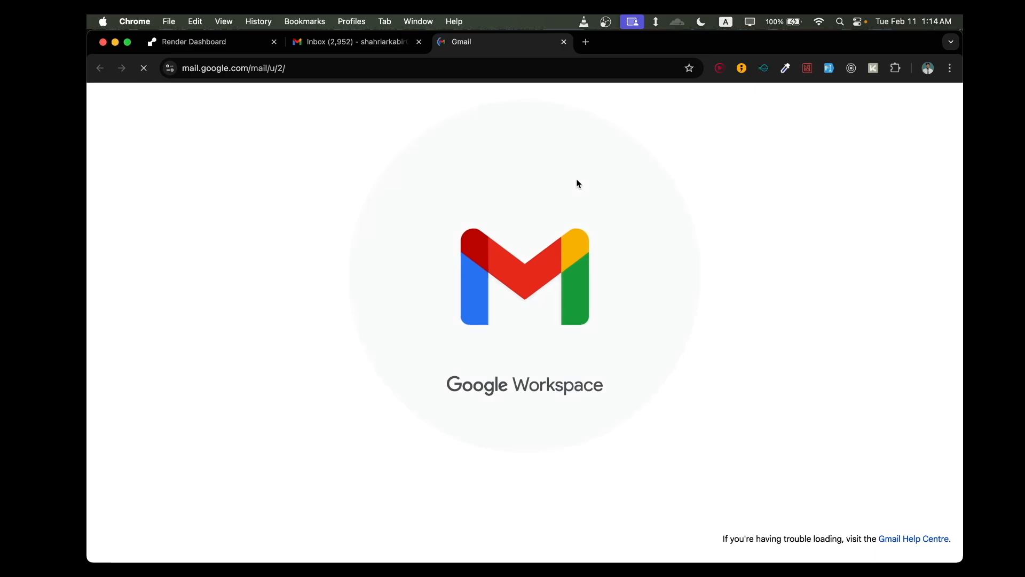
- Open the "Activate your Render account" email and follow the verification link in its first message
{"action": "left_click", "coordinate": [550, 162]}
{"action": "scroll", "coordinate": [528, 331], "scroll_direction": "down", "scroll_amount": 1}
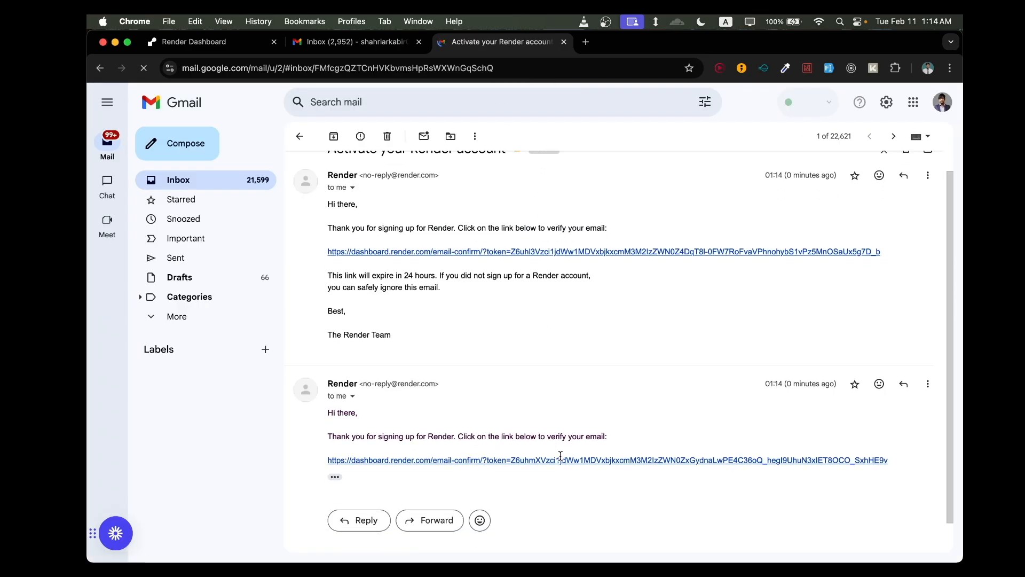
{"action": "left_click", "coordinate": [565, 252]}
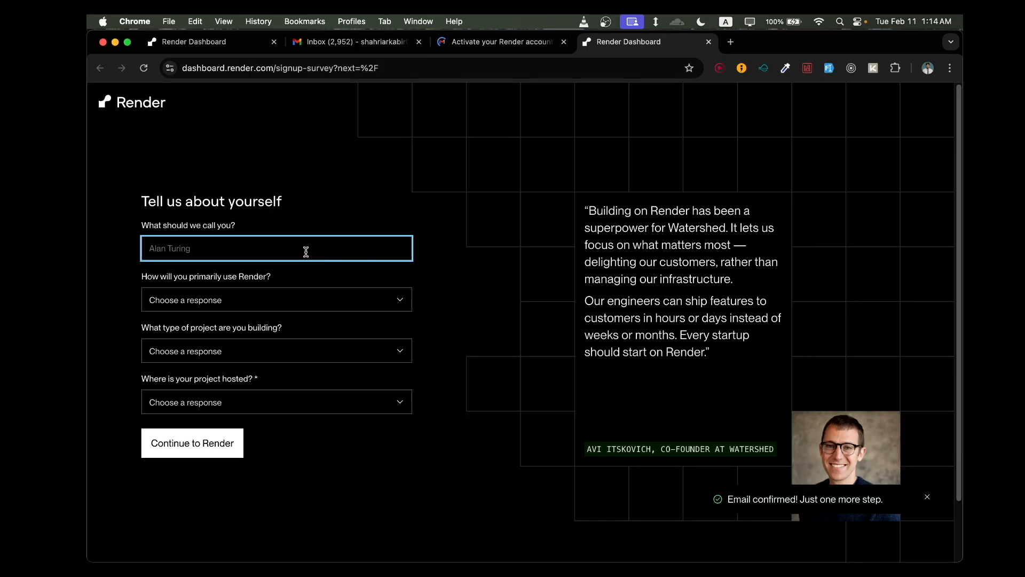
- Enter the first name in the signup survey, with For my company as primary use and Web app as project type
{"action": "left_click", "coordinate": [306, 252]}
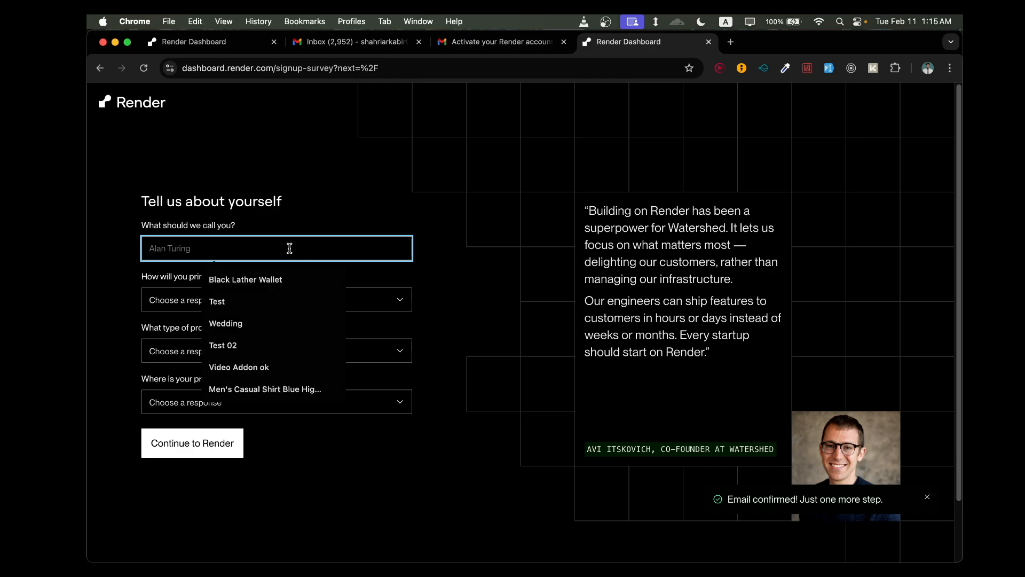
{"action": "type", "text": "shahriar"}
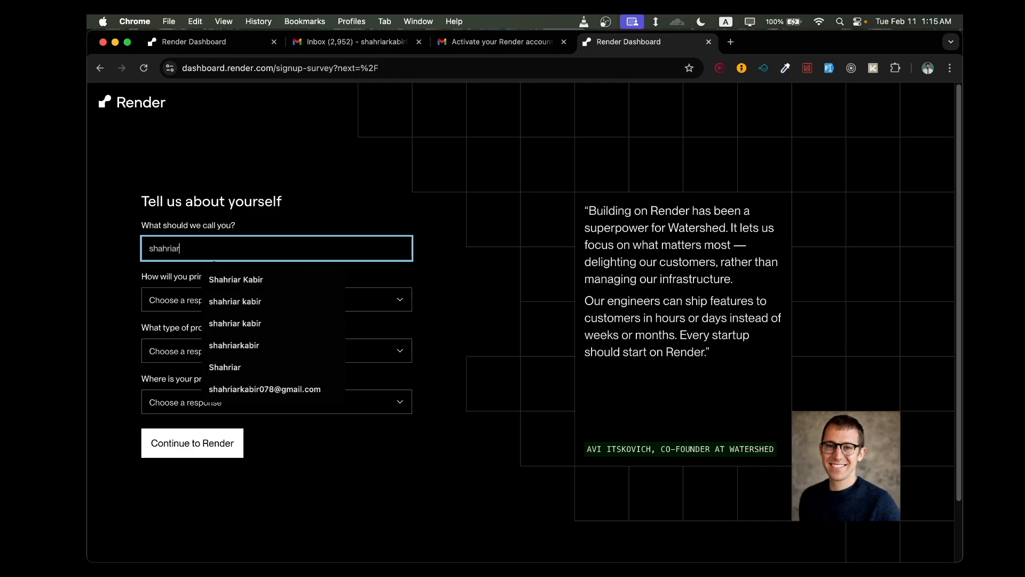
{"action": "left_click", "coordinate": [178, 296]}
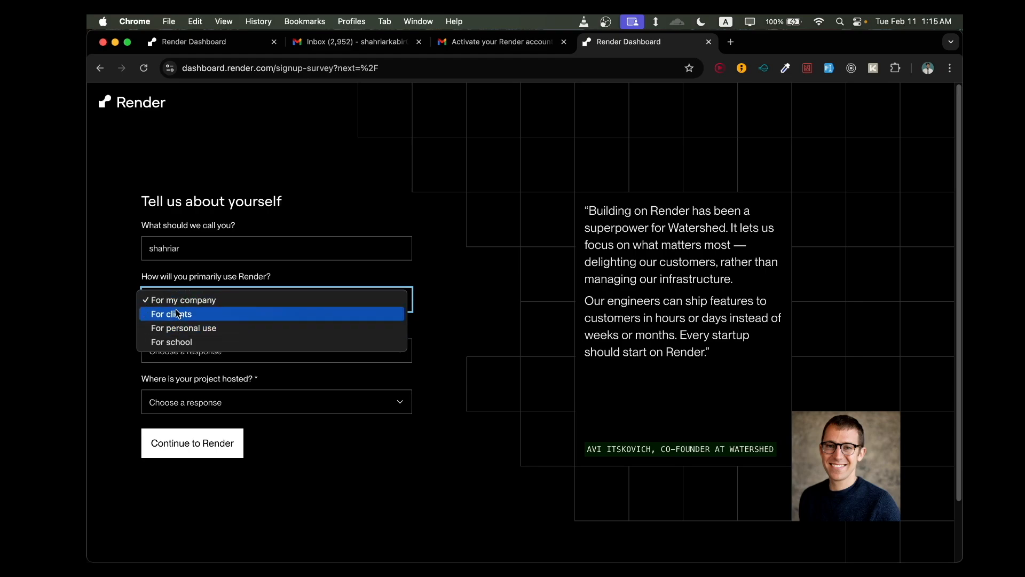
{"action": "left_click", "coordinate": [194, 355]}
{"action": "scroll", "coordinate": [194, 354], "scroll_direction": "down", "scroll_amount": 1}
{"action": "left_click", "coordinate": [195, 345]}
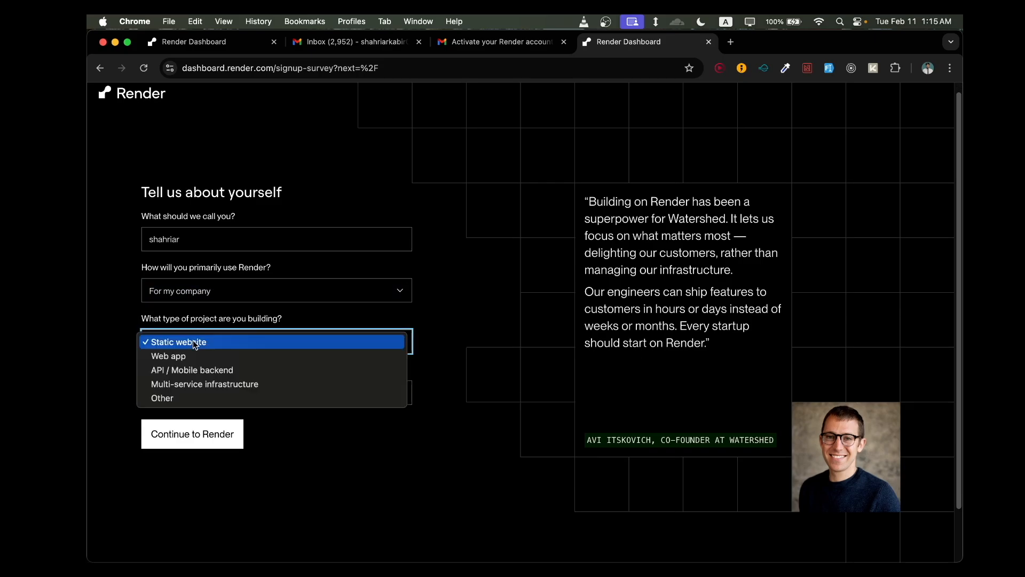
{"action": "left_click", "coordinate": [201, 355]}
- Choose AWS as the place where the project is hosted and submit the survey
{"action": "left_click", "coordinate": [280, 394]}
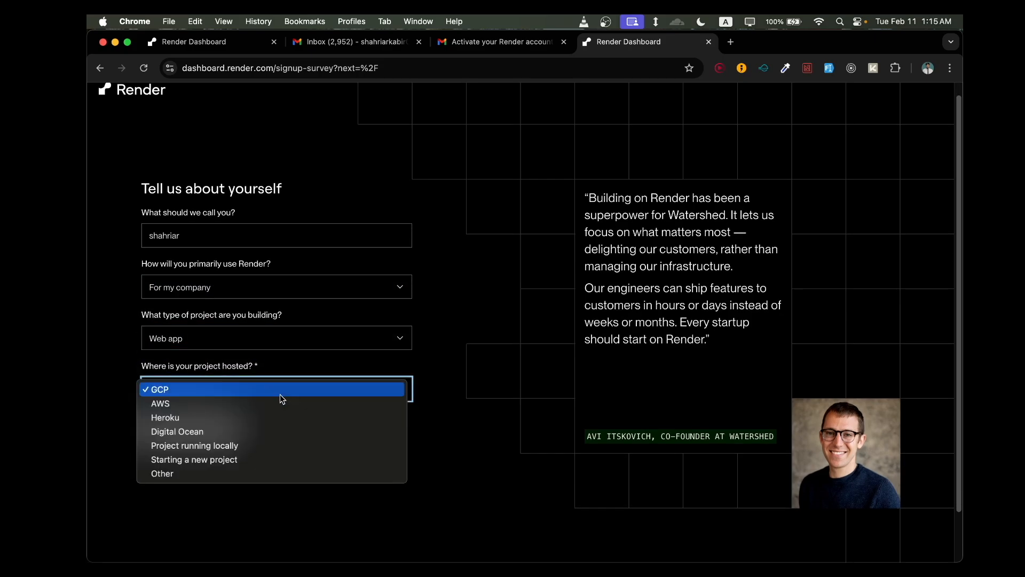
{"action": "left_click", "coordinate": [342, 402]}
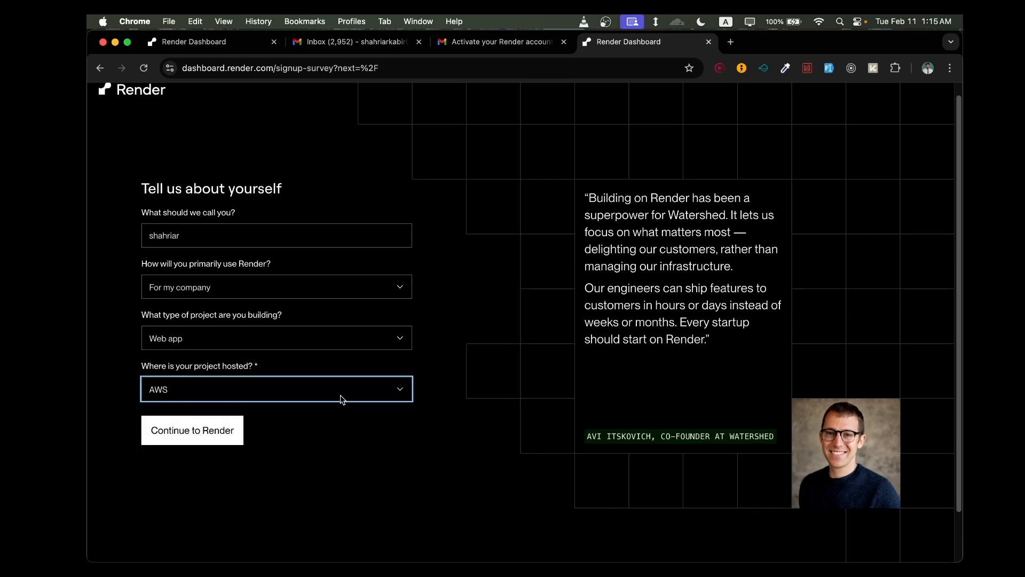
{"action": "scroll", "coordinate": [337, 456], "scroll_direction": "down", "scroll_amount": 1}
{"action": "left_click", "coordinate": [305, 381]}
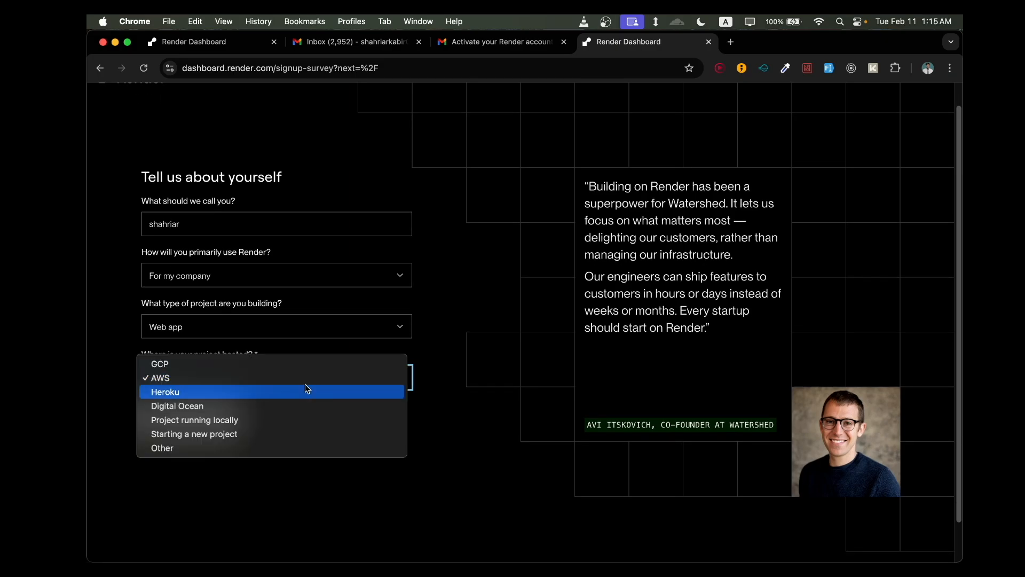
{"action": "left_click", "coordinate": [299, 378]}
{"action": "left_click", "coordinate": [228, 418]}
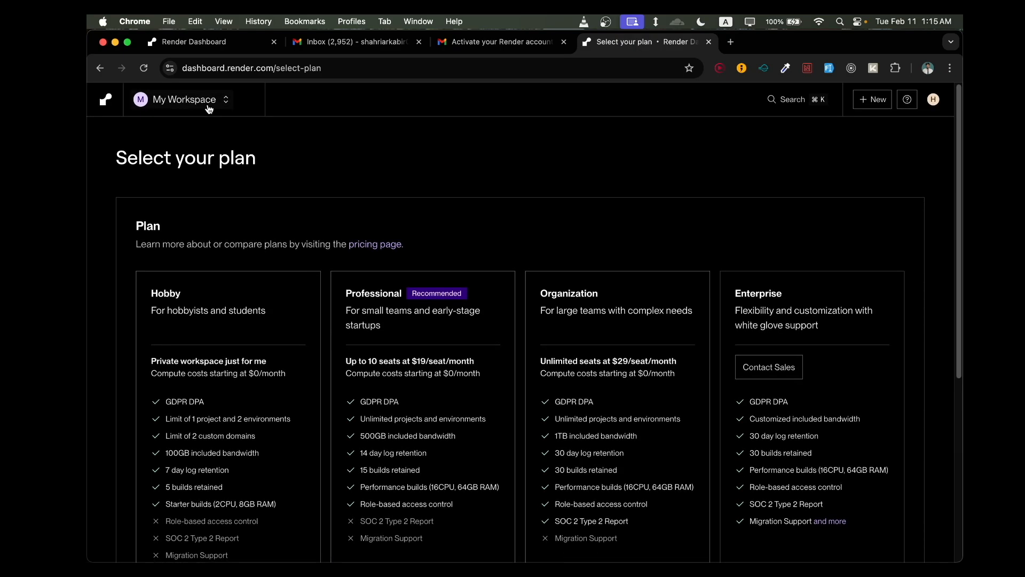
- Start creating a new Web Service in My Workspace without selecting a plan
{"action": "left_click", "coordinate": [188, 107]}
{"action": "left_click", "coordinate": [568, 155]}
{"action": "left_click", "coordinate": [867, 109]}
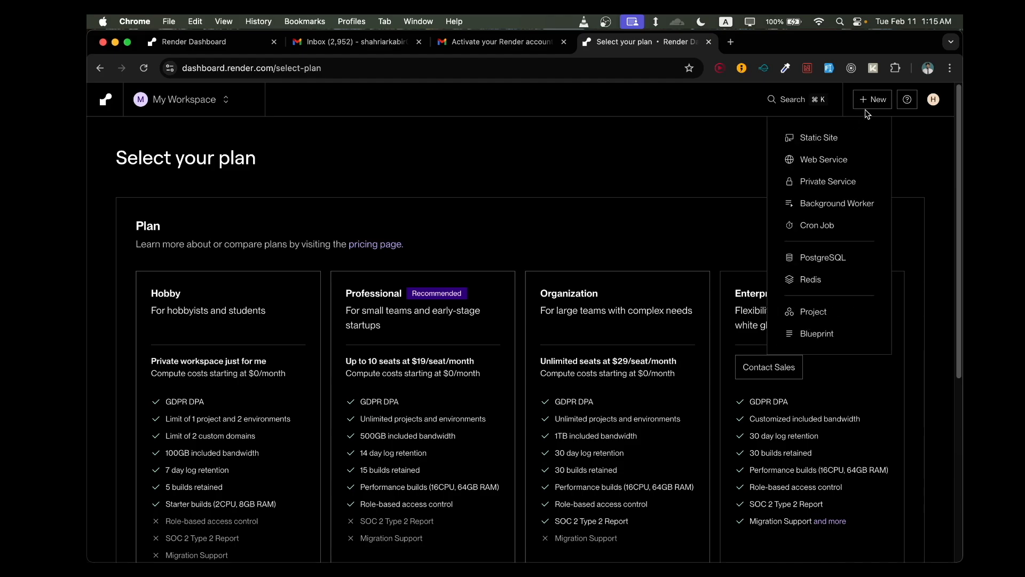
{"action": "left_click", "coordinate": [841, 161]}
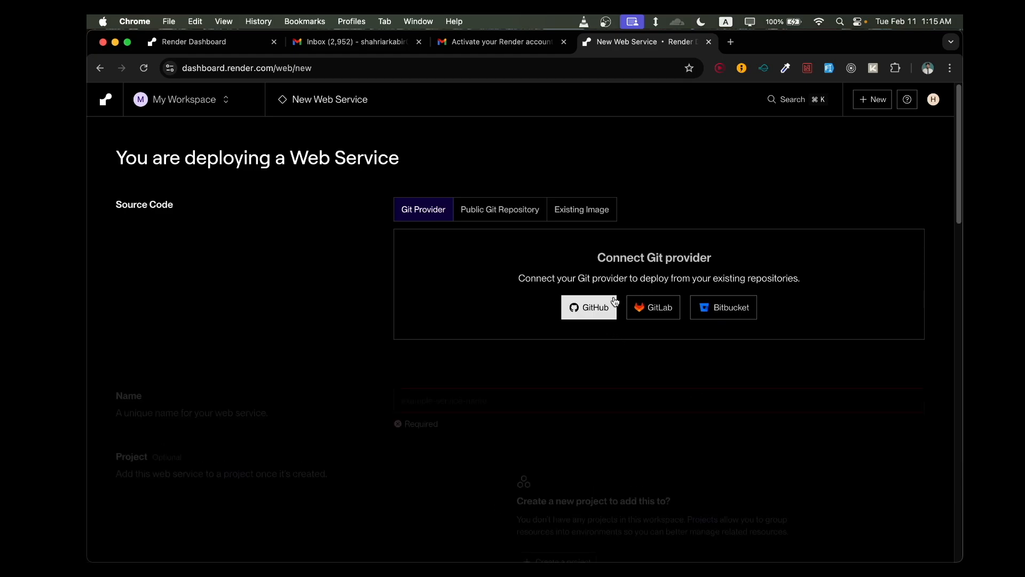
- Install Render on the GitHub account for all repositories and connect the school repository as the web service's source code
{"action": "left_click", "coordinate": [597, 311]}
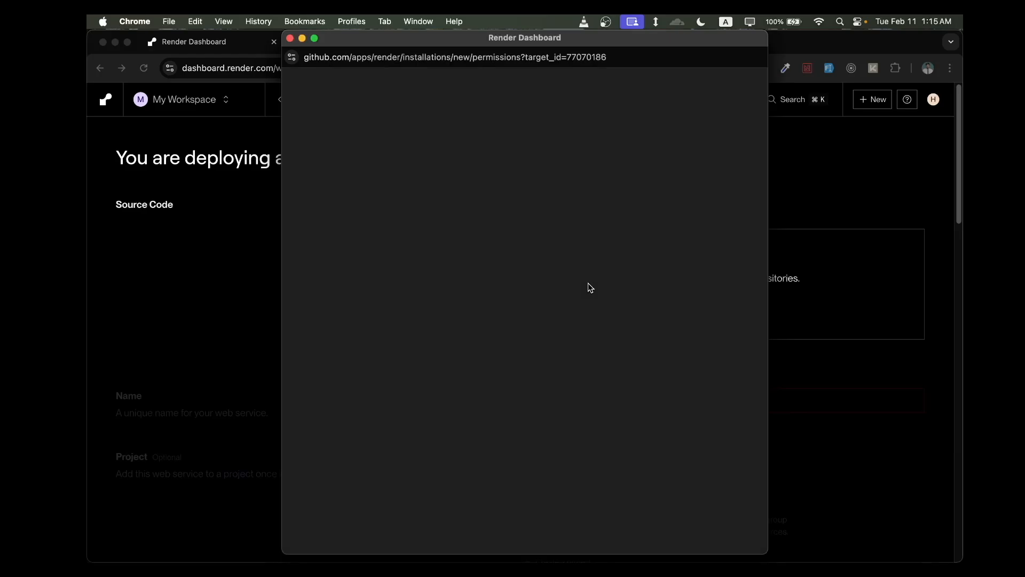
{"action": "scroll", "coordinate": [590, 288], "scroll_direction": "down", "scroll_amount": 10}
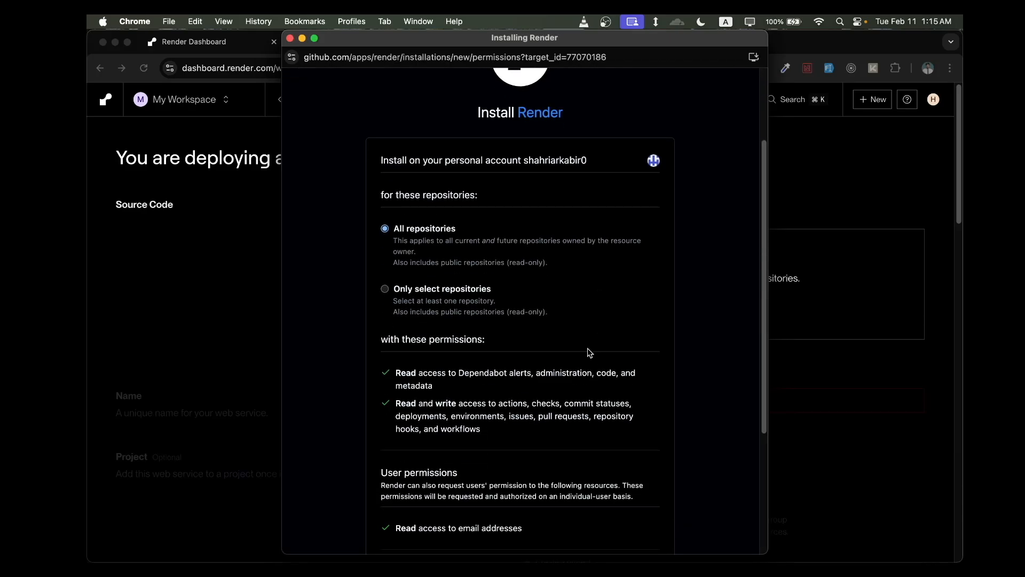
{"action": "left_click", "coordinate": [416, 413]}
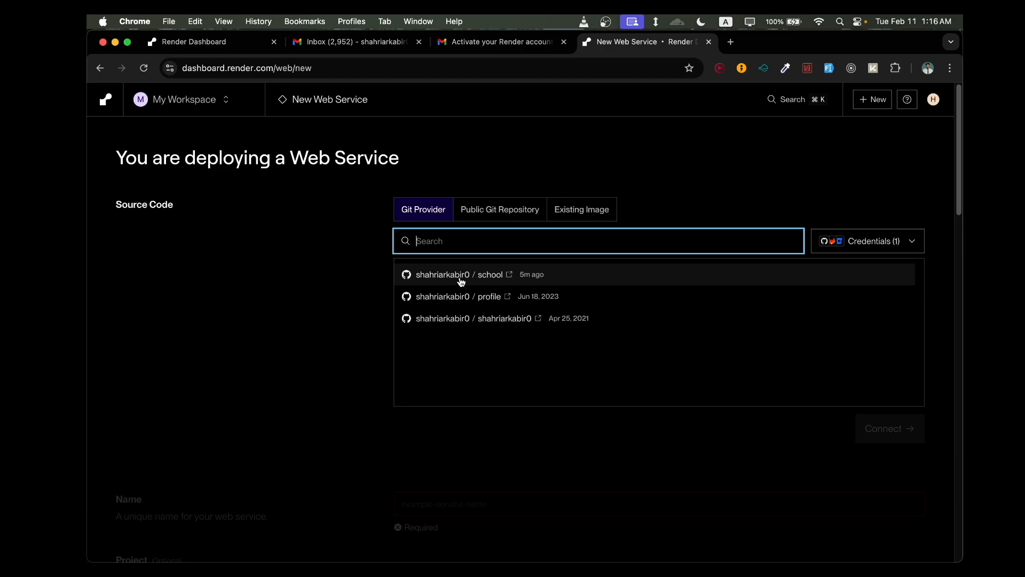
{"action": "left_click", "coordinate": [462, 283]}
{"action": "left_click", "coordinate": [881, 428]}
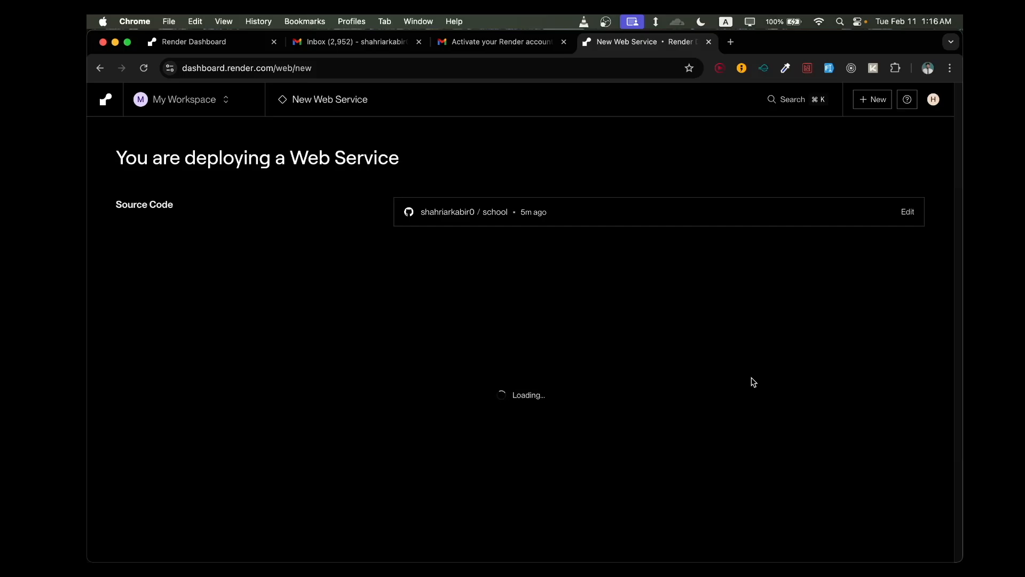
- Set the web service's root directory to ./backend
{"action": "scroll", "coordinate": [753, 387], "scroll_direction": "down", "scroll_amount": 3}
{"action": "scroll", "coordinate": [600, 296], "scroll_direction": "down", "scroll_amount": 3}
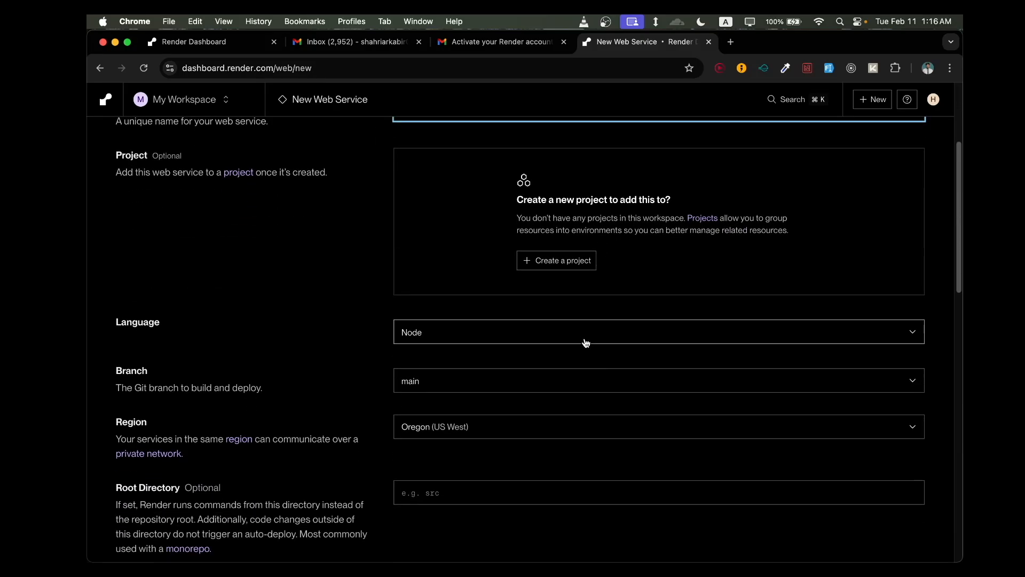
{"action": "scroll", "coordinate": [586, 343], "scroll_direction": "down", "scroll_amount": 4}
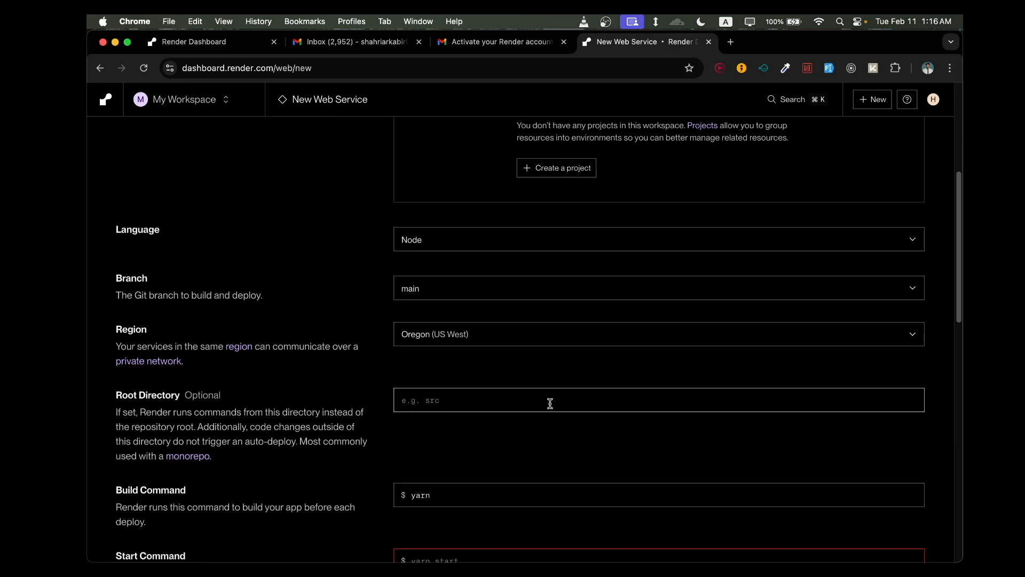
{"action": "scroll", "coordinate": [531, 401], "scroll_direction": "down", "scroll_amount": 1}
{"action": "left_click", "coordinate": [527, 386]}
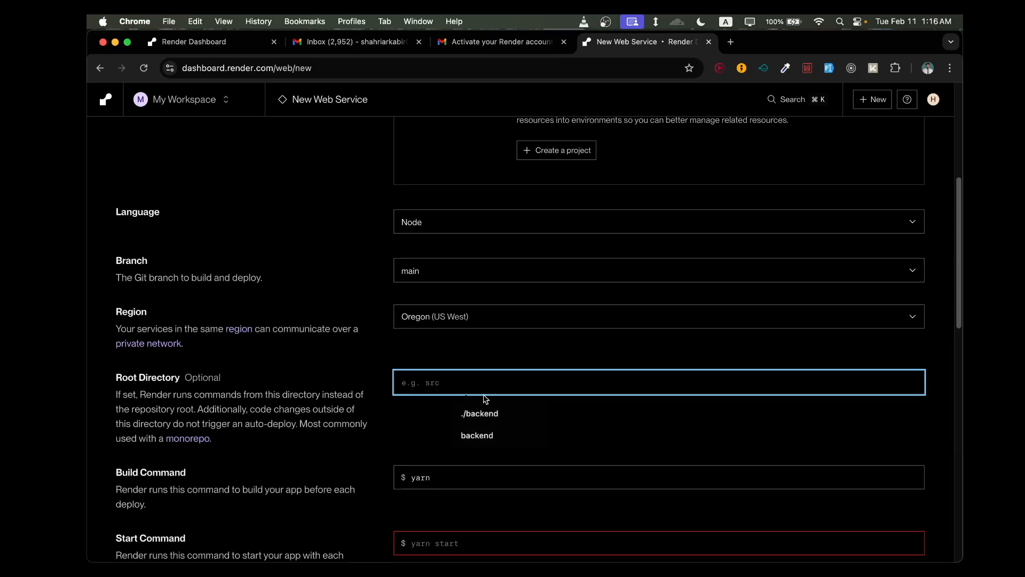
{"action": "type", "text": "/backend"}
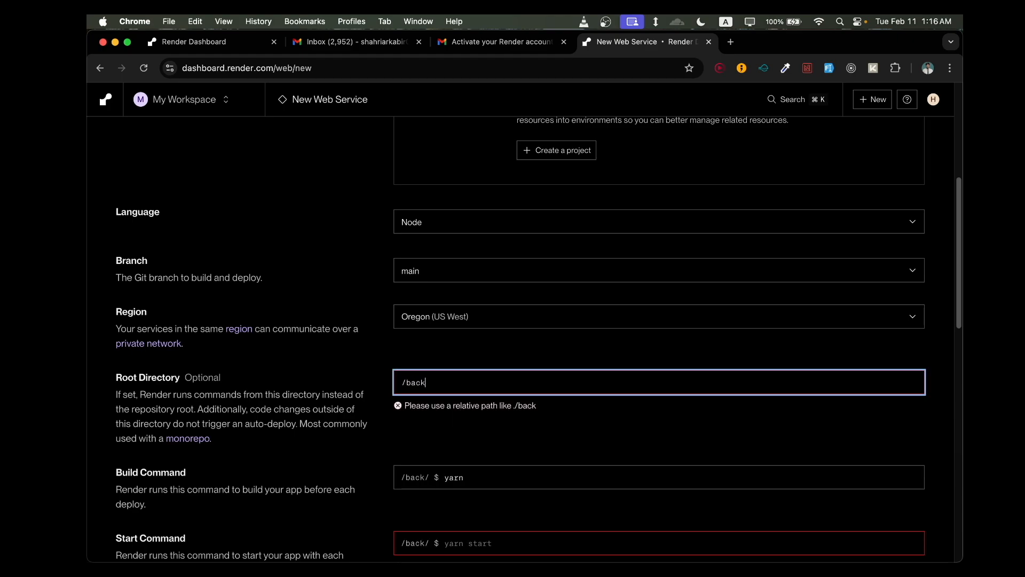
{"action": "left_click", "coordinate": [565, 424]}
{"action": "scroll", "coordinate": [555, 423], "scroll_direction": "down", "scroll_amount": 1}
{"action": "left_click", "coordinate": [417, 377]}
{"action": "type", "text": "."}
{"action": "left_click", "coordinate": [510, 406]}
{"action": "scroll", "coordinate": [515, 414], "scroll_direction": "down", "scroll_amount": 2}
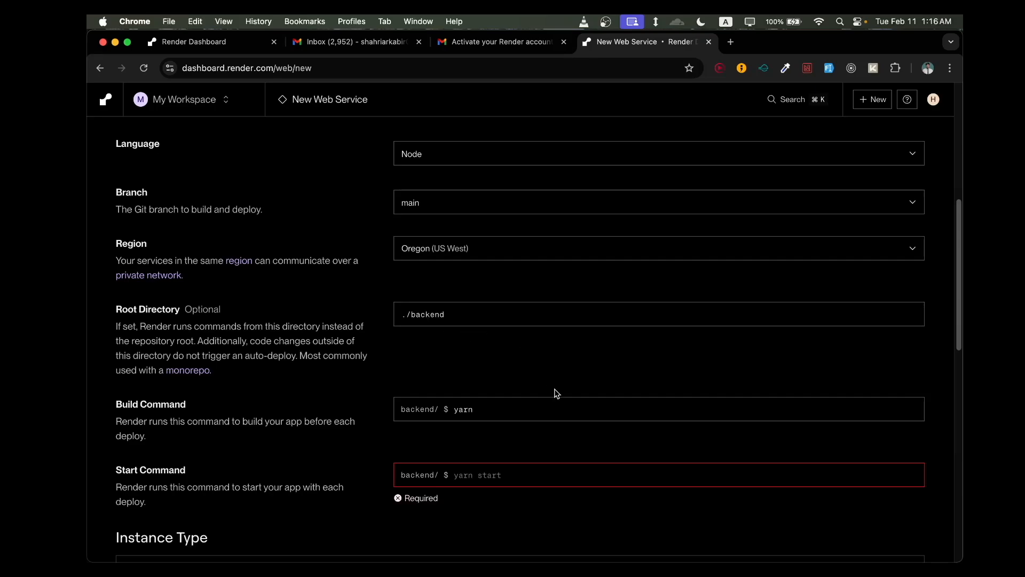
- Set the web service's start command to npm start
{"action": "scroll", "coordinate": [556, 392], "scroll_direction": "down", "scroll_amount": 1}
{"action": "left_click", "coordinate": [542, 435]}
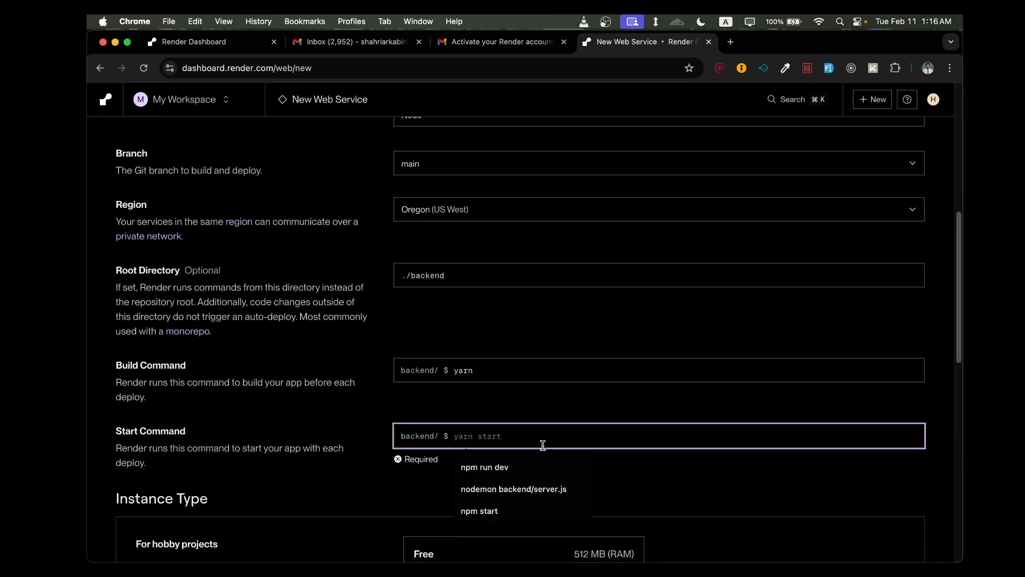
{"action": "type", "text": "n"}
{"action": "key", "text": "BackSpace"}
{"action": "type", "text": "np"}
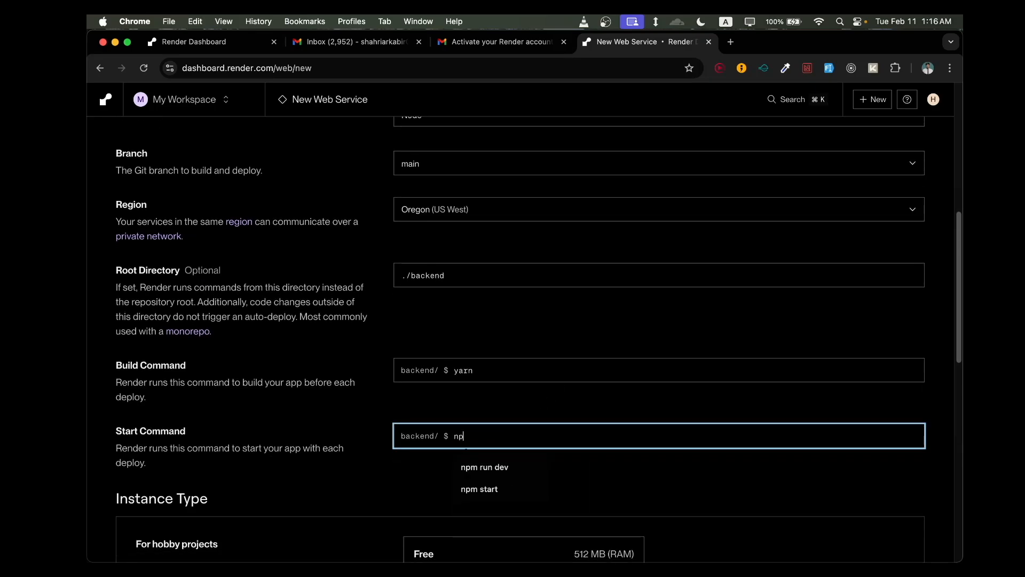
{"action": "type", "text": "start"}
{"action": "left_click", "coordinate": [601, 511]}
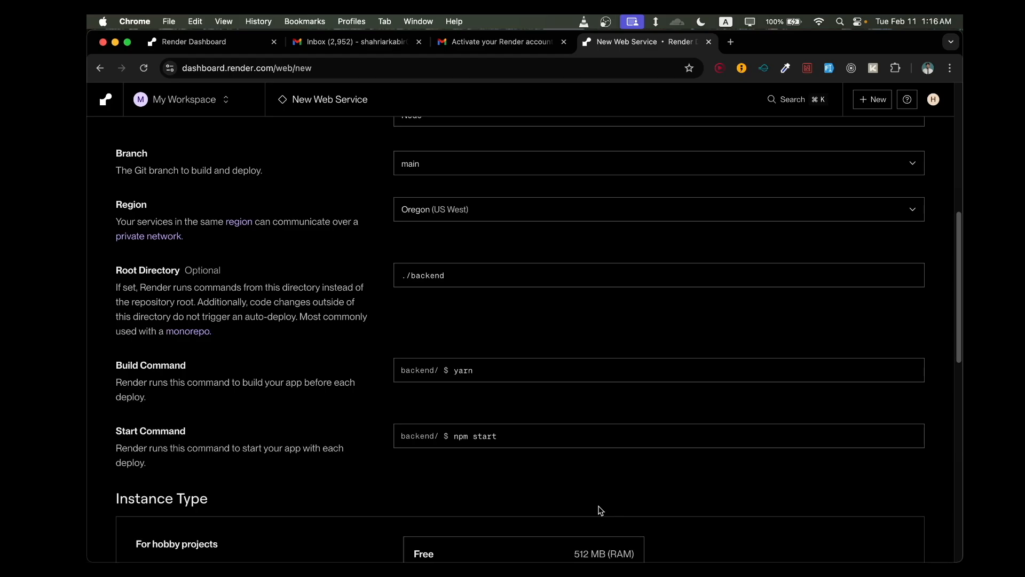
- Choose the Free instance type for hobby projects
{"action": "scroll", "coordinate": [601, 510], "scroll_direction": "down", "scroll_amount": 1}
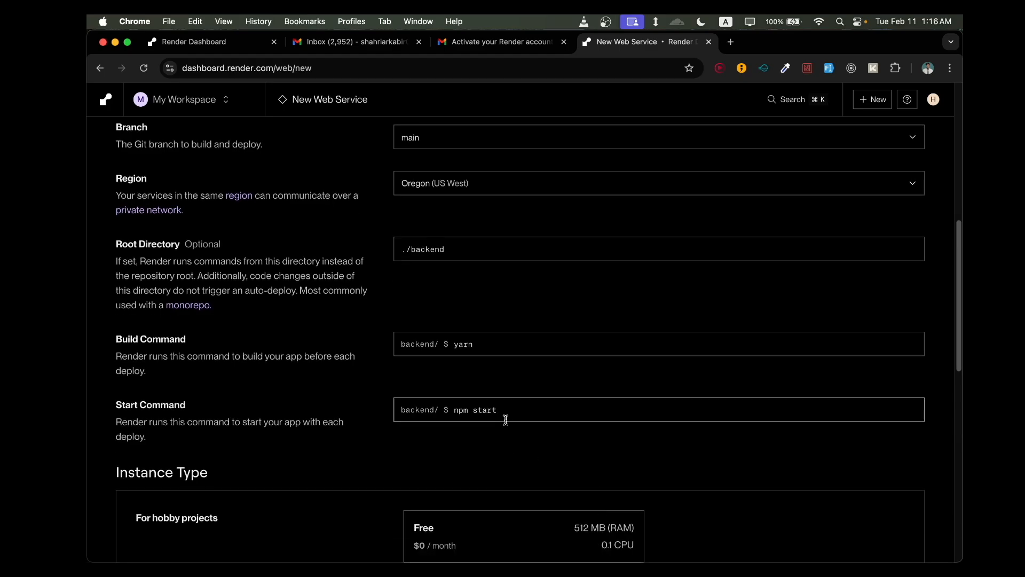
{"action": "scroll", "coordinate": [542, 458], "scroll_direction": "down", "scroll_amount": 2}
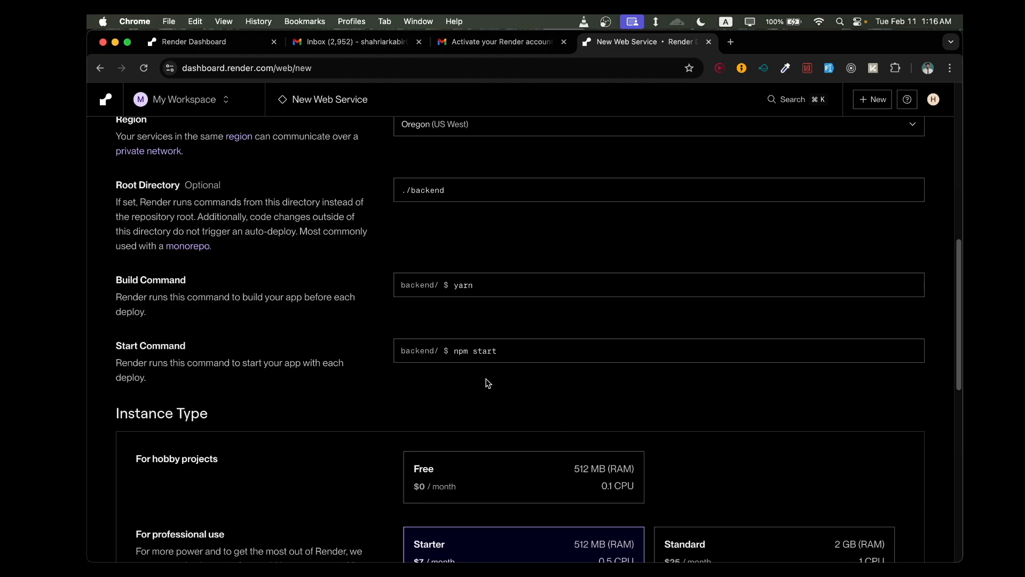
{"action": "scroll", "coordinate": [543, 413], "scroll_direction": "down", "scroll_amount": 1}
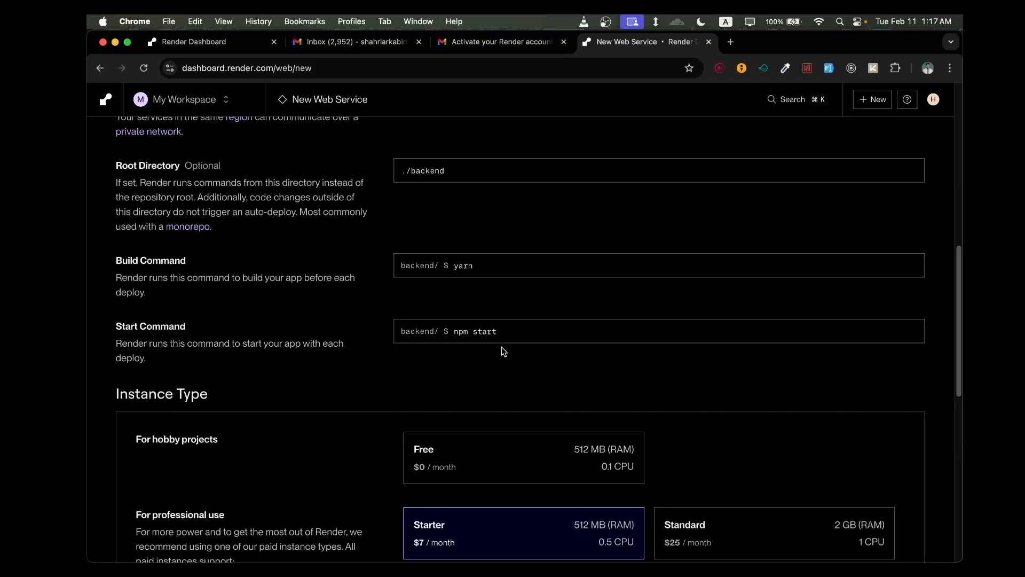
{"action": "scroll", "coordinate": [508, 353], "scroll_direction": "down", "scroll_amount": 5}
{"action": "left_click", "coordinate": [517, 345]}
- Switch to VS Code, open the .env file in the backend folder and copy all of its contents
{"action": "scroll", "coordinate": [614, 364], "scroll_direction": "down", "scroll_amount": 12}
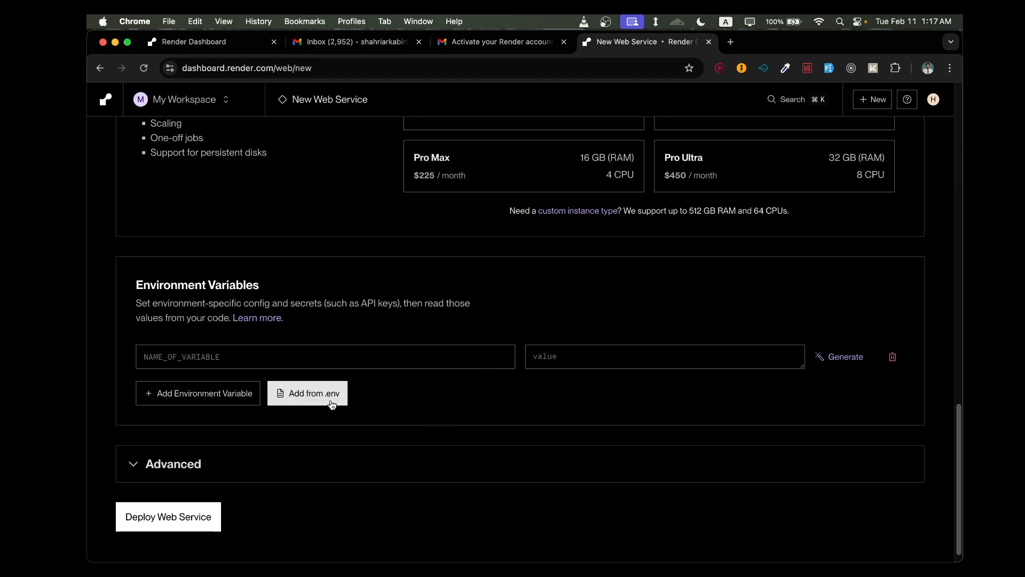
{"action": "mouse_move", "coordinate": [424, 559]}
{"action": "left_click", "coordinate": [329, 533]}
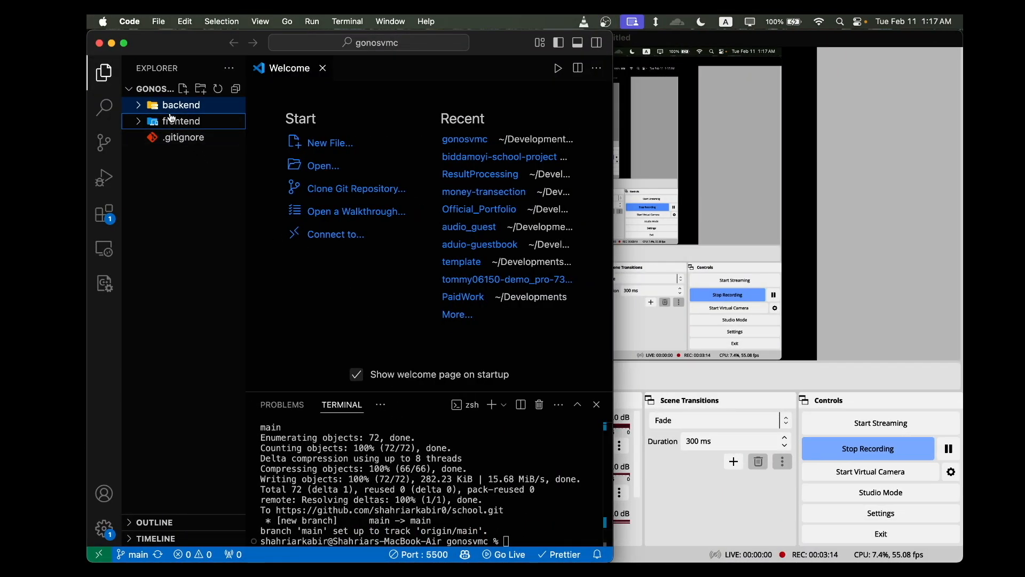
{"action": "left_click", "coordinate": [169, 107]}
{"action": "left_click", "coordinate": [179, 219]}
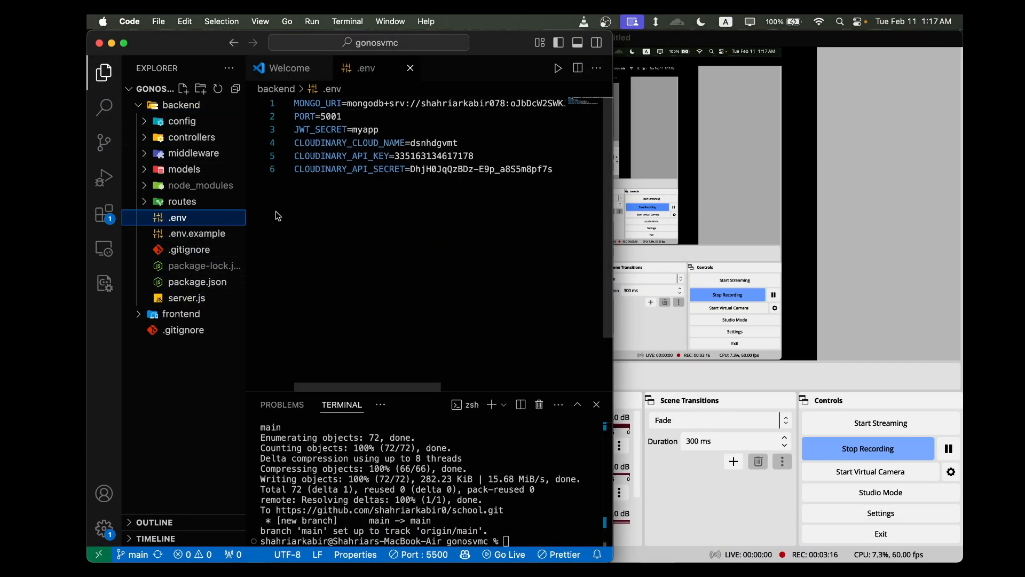
{"action": "key", "text": "super+a"}
- Return to Render in Chrome and import the copied .env contents, including the database URI, JWT secret and Cloudinary API key and secret, as environment variables
{"action": "key", "text": "super+Tab"}
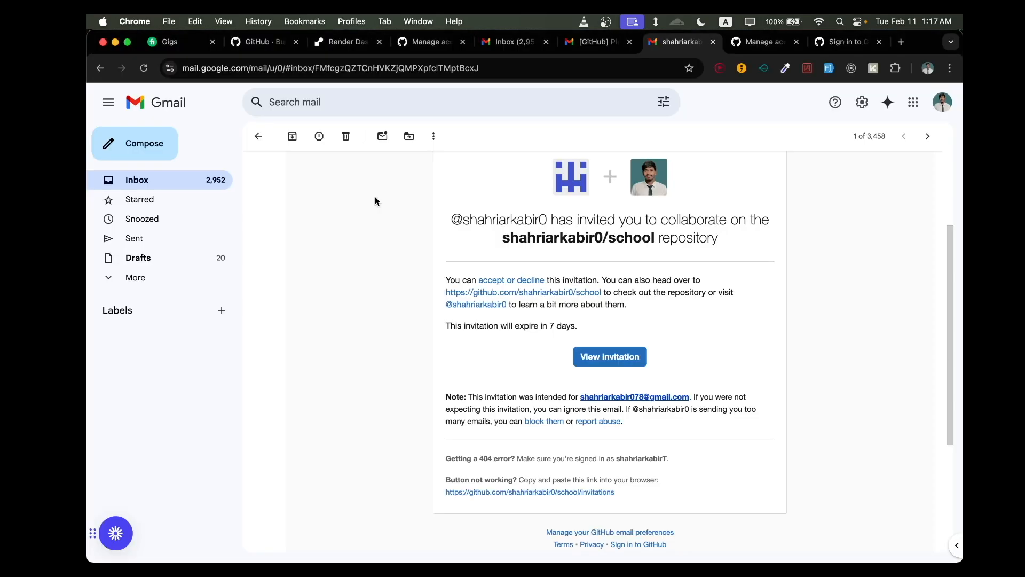
{"action": "key", "text": "super+Tab"}
{"action": "scroll", "coordinate": [457, 380], "scroll_direction": "right", "scroll_amount": 5}
{"action": "key", "text": "ctrl+Right"}
{"action": "key", "text": "ctrl+Left"}
{"action": "key", "text": "ctrl+Right"}
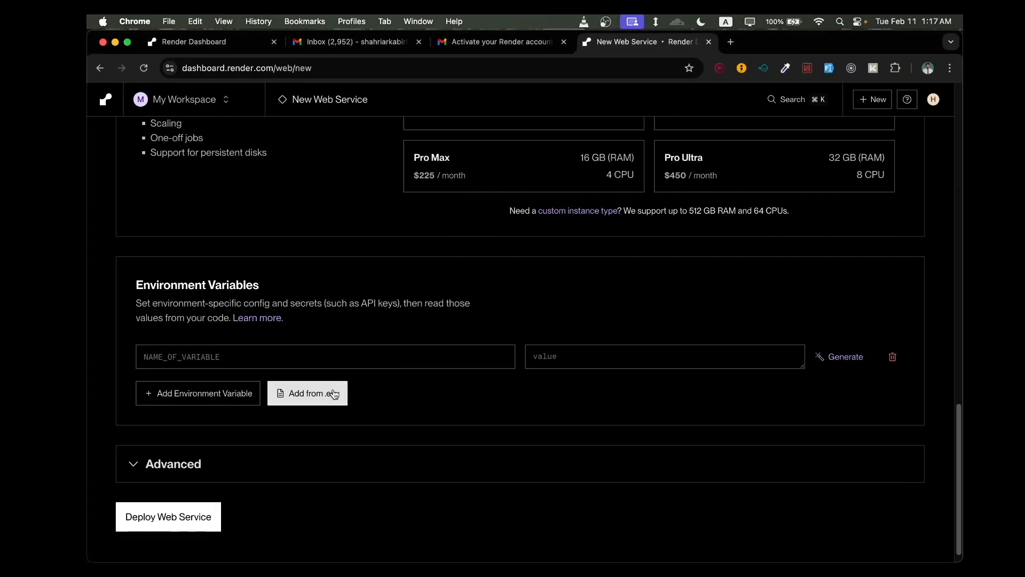
{"action": "left_click", "coordinate": [299, 393]}
{"action": "left_click", "coordinate": [483, 309]}
{"action": "key", "text": "super+v"}
{"action": "scroll", "coordinate": [483, 309], "scroll_direction": "down", "scroll_amount": 1}
{"action": "scroll", "coordinate": [495, 357], "scroll_direction": "up", "scroll_amount": 1}
{"action": "left_click", "coordinate": [465, 436]}
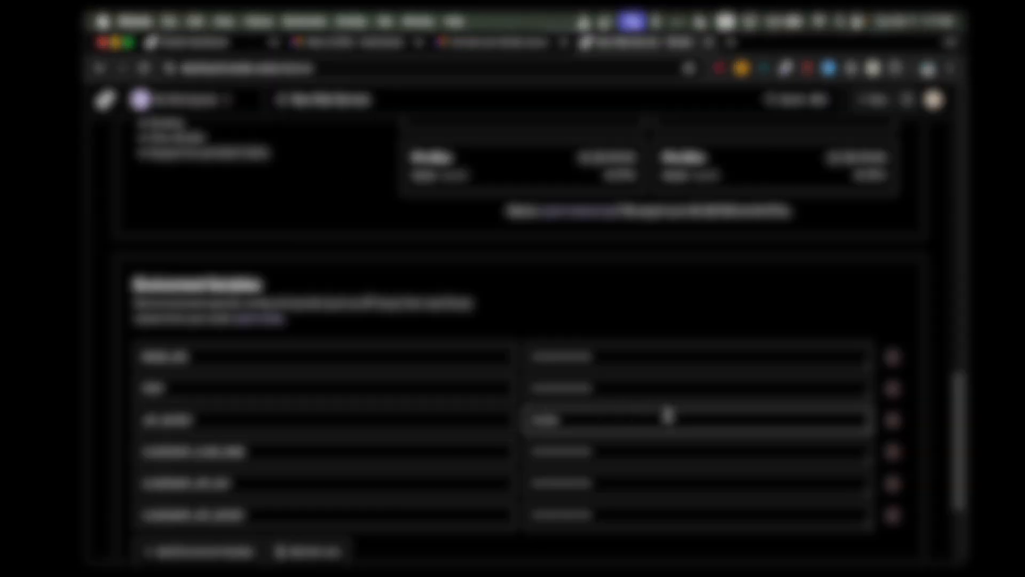
- Check the imported environment variables and deploy the web service
{"action": "scroll", "coordinate": [673, 419], "scroll_direction": "down", "scroll_amount": 3}
{"action": "left_click", "coordinate": [557, 411]}
{"action": "scroll", "coordinate": [588, 280], "scroll_direction": "up", "scroll_amount": 1}
{"action": "left_click", "coordinate": [588, 245]}
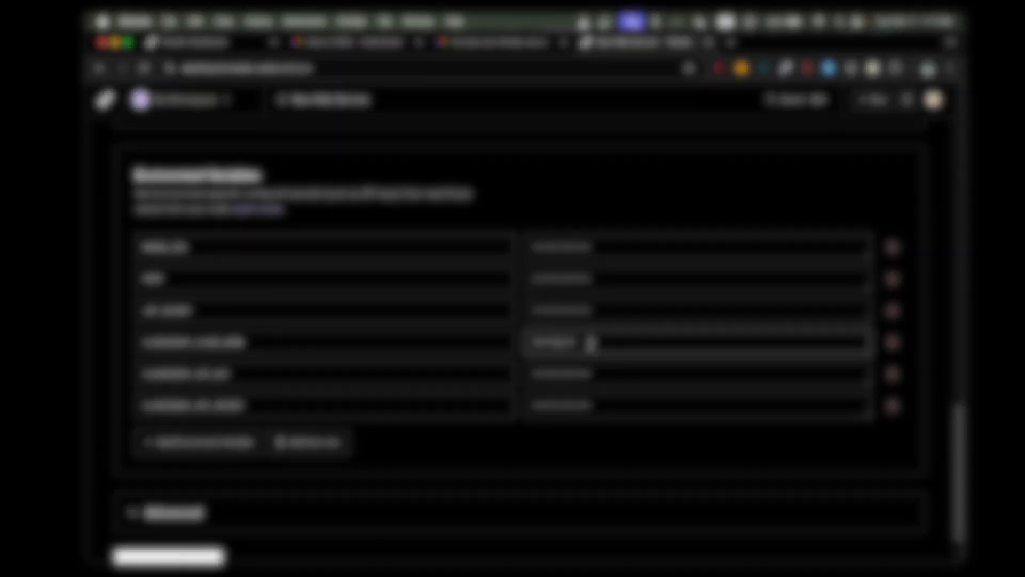
{"action": "scroll", "coordinate": [386, 329], "scroll_direction": "down", "scroll_amount": 3}
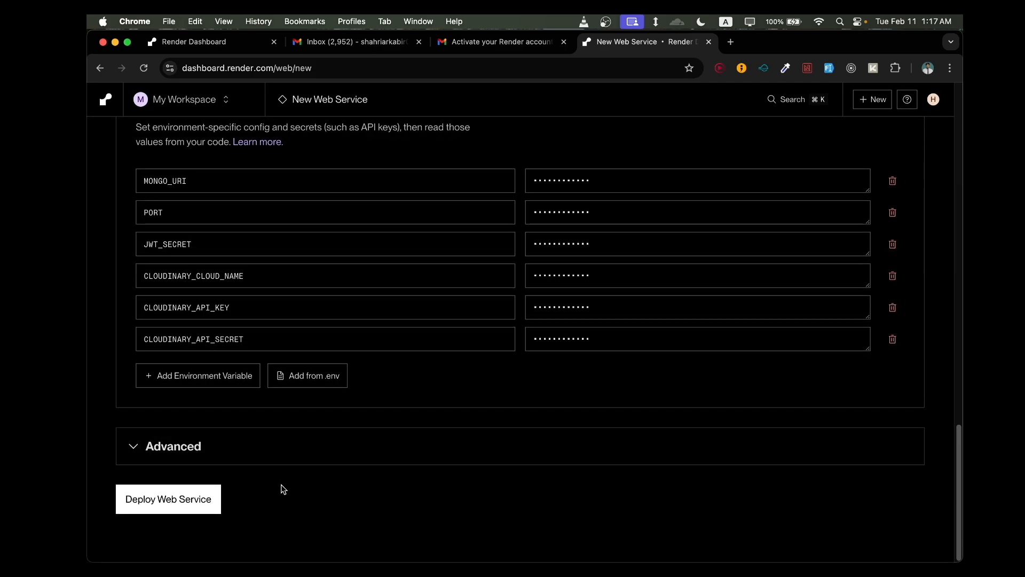
{"action": "left_click", "coordinate": [209, 496]}
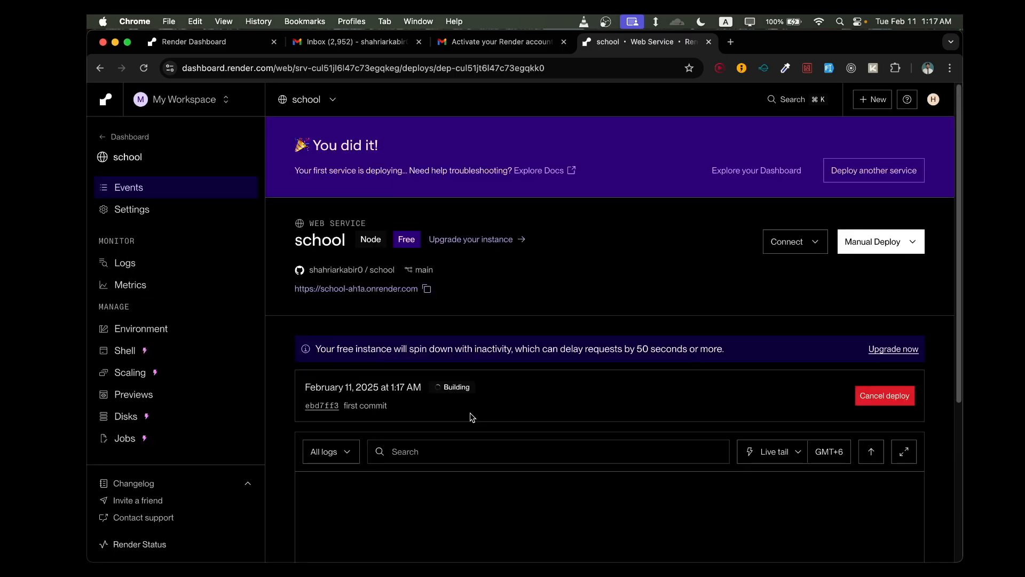
- Examine the school service's deploy status and its build and startup logs
{"action": "scroll", "coordinate": [480, 428], "scroll_direction": "down", "scroll_amount": 2}
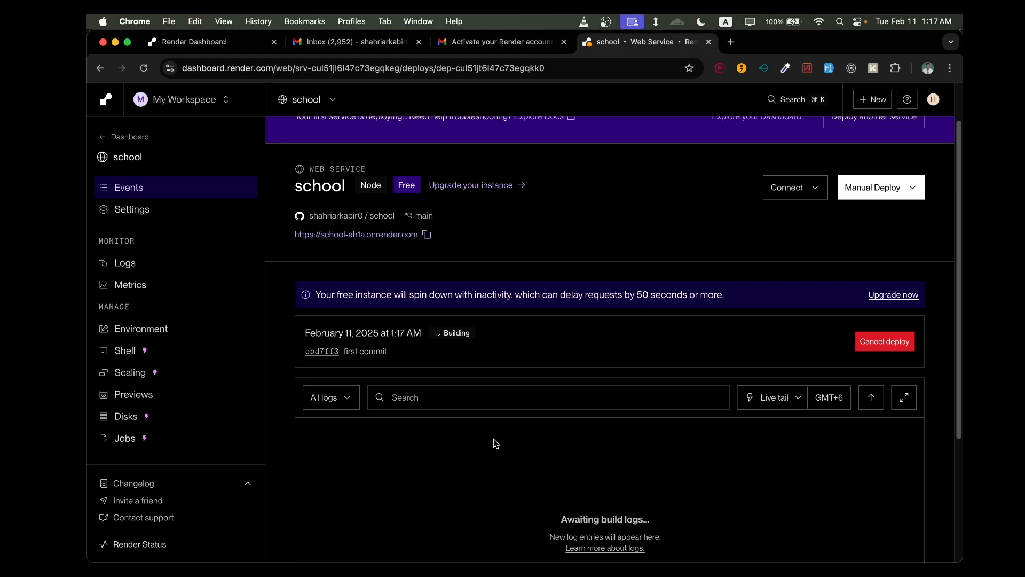
{"action": "scroll", "coordinate": [494, 444], "scroll_direction": "down", "scroll_amount": 3}
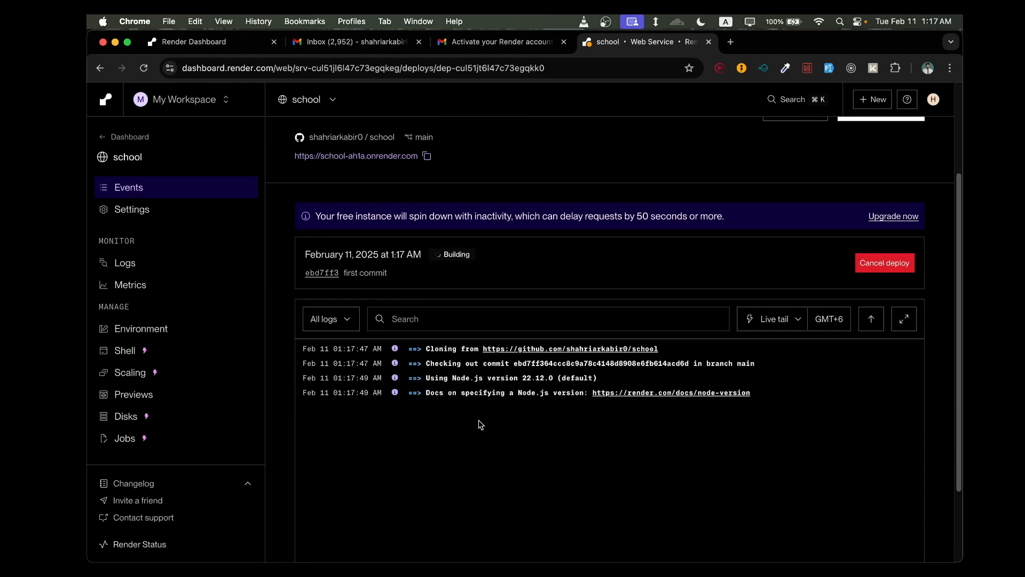
{"action": "scroll", "coordinate": [478, 428], "scroll_direction": "down", "scroll_amount": 4}
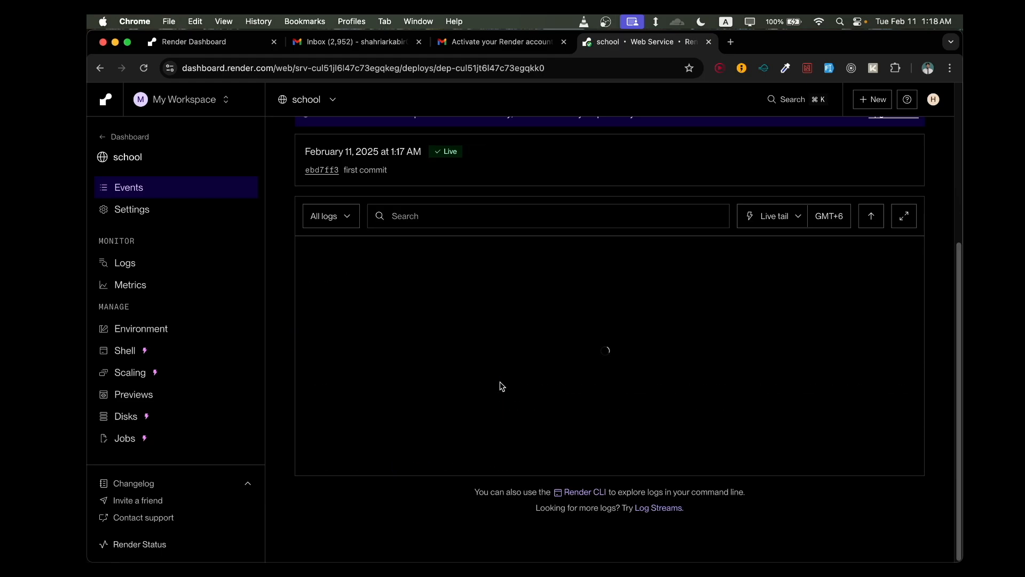
{"action": "scroll", "coordinate": [498, 340], "scroll_direction": "up", "scroll_amount": 5}
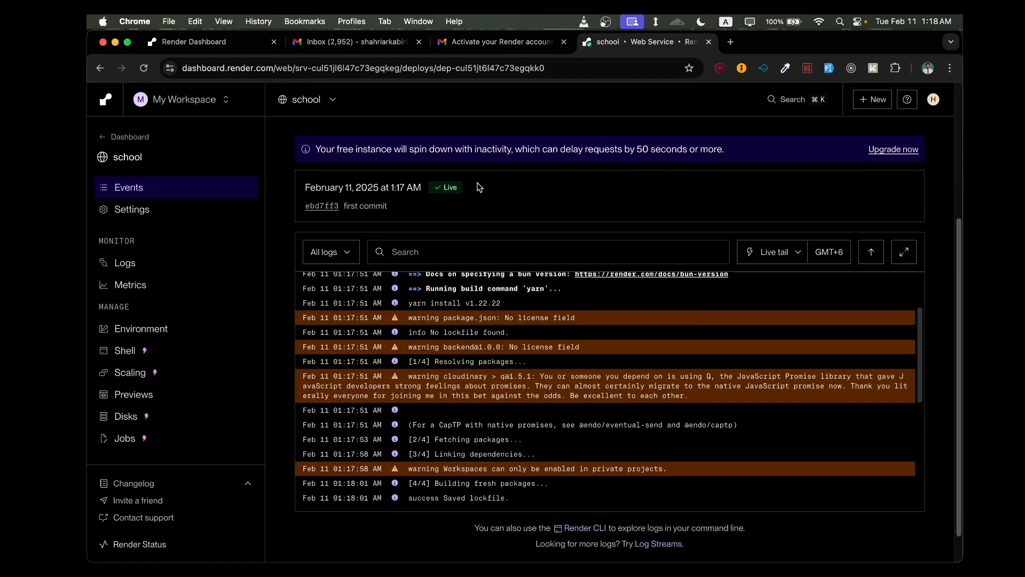
{"action": "scroll", "coordinate": [499, 345], "scroll_direction": "down", "scroll_amount": 3}
{"action": "scroll", "coordinate": [499, 347], "scroll_direction": "down", "scroll_amount": 5}
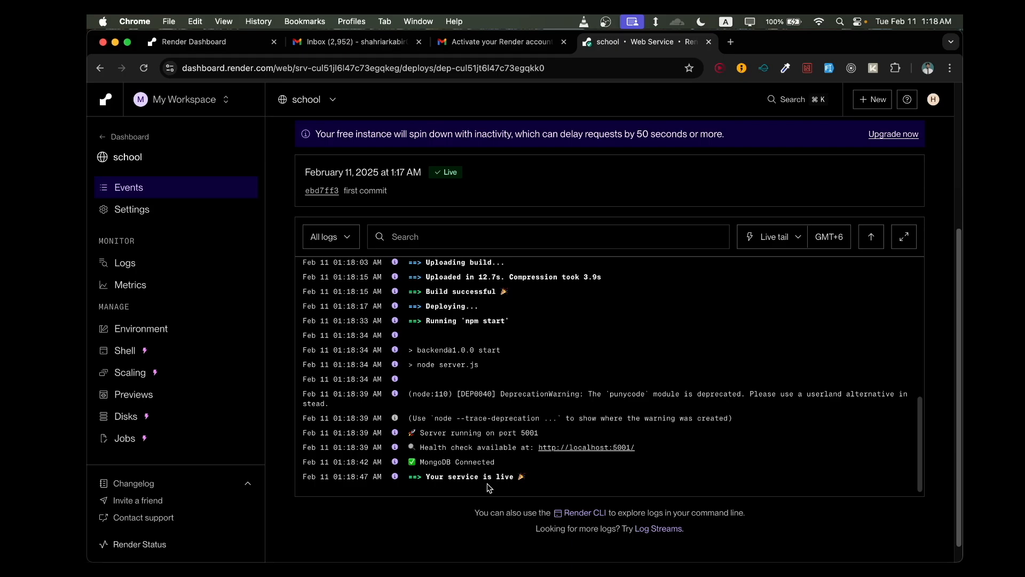
{"action": "scroll", "coordinate": [630, 447], "scroll_direction": "up", "scroll_amount": 10}
{"action": "scroll", "coordinate": [577, 230], "scroll_direction": "up", "scroll_amount": 5}
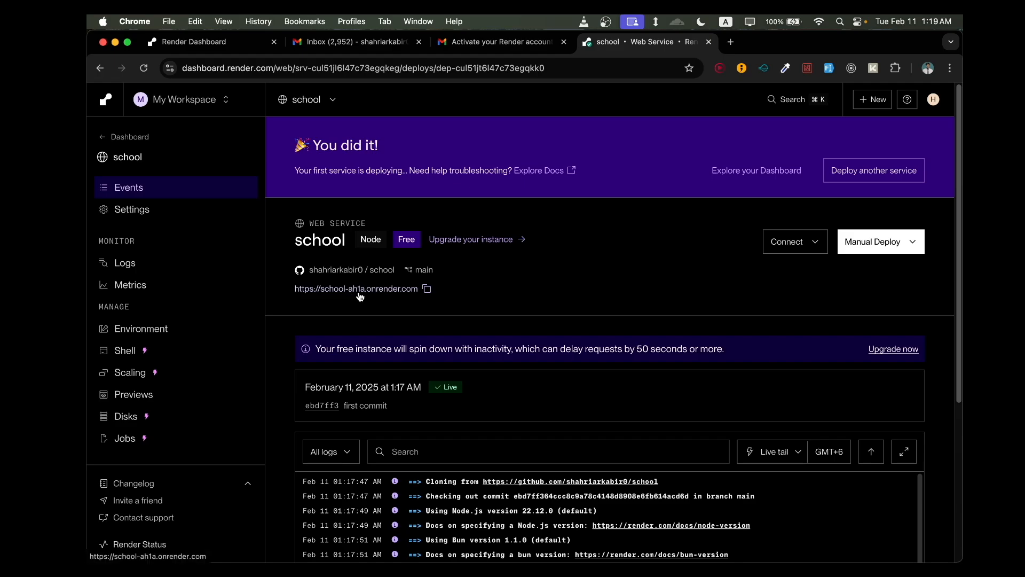
- Open the deployed service's onrender.com URL and check the backend's response and web address
{"action": "left_click", "coordinate": [398, 294]}
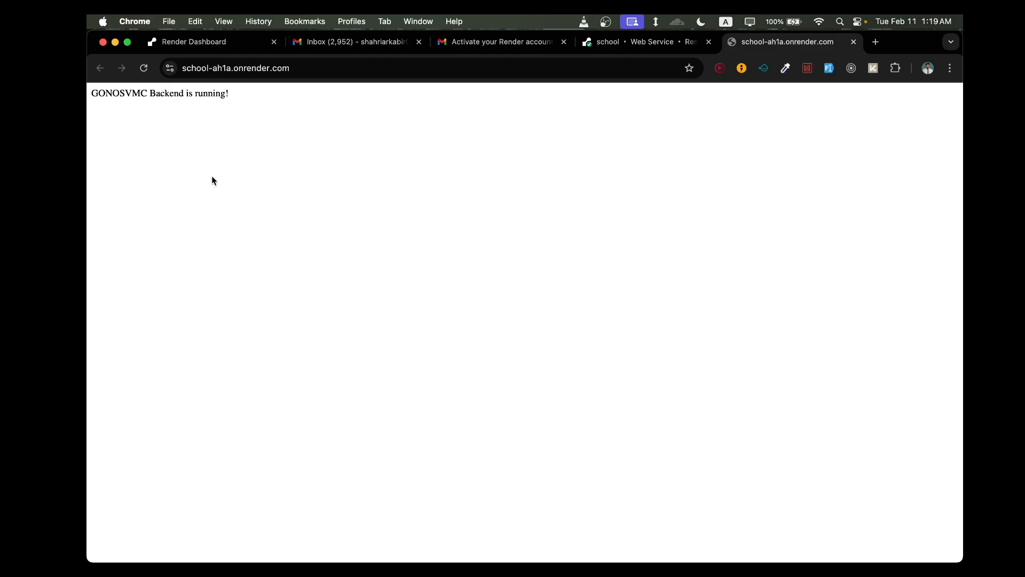
{"action": "left_click_drag", "start_coordinate": [93, 96], "coordinate": [289, 90]}
{"action": "left_click", "coordinate": [289, 105]}
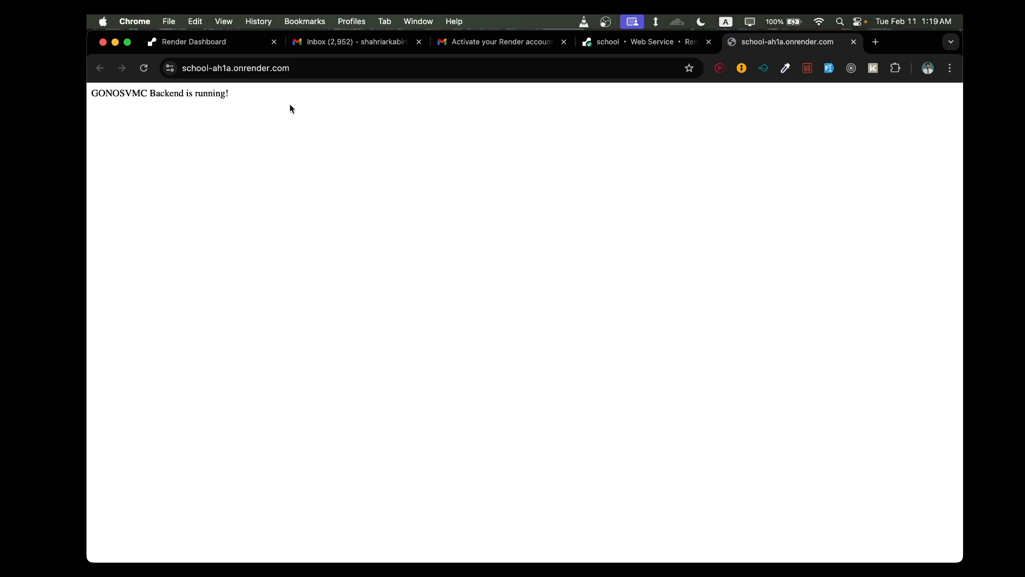
{"action": "left_click", "coordinate": [259, 68]}
{"action": "left_click", "coordinate": [294, 70]}
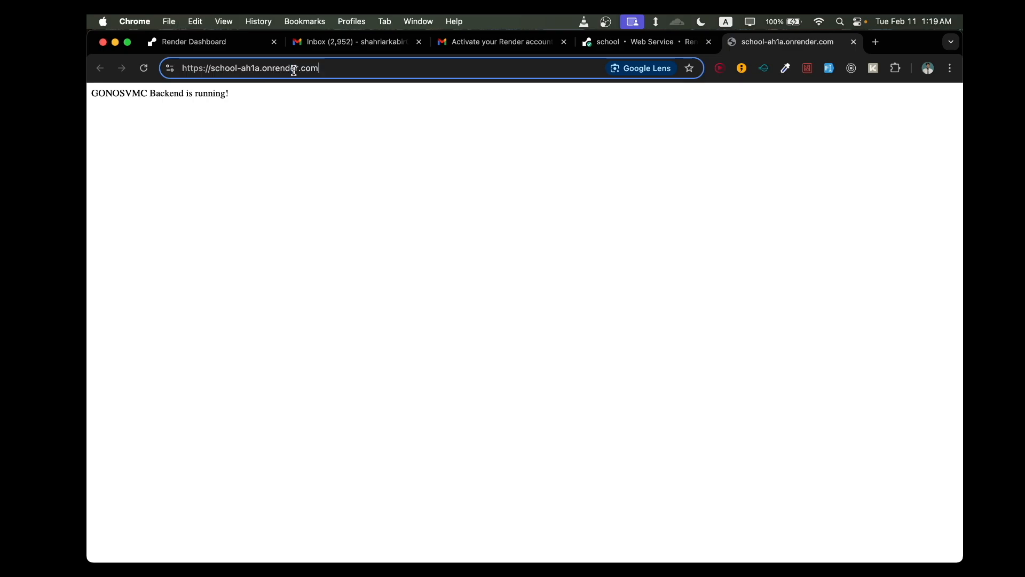
{"action": "left_click_drag", "start_coordinate": [321, 68], "coordinate": [188, 67]}
{"action": "left_click", "coordinate": [262, 127]}
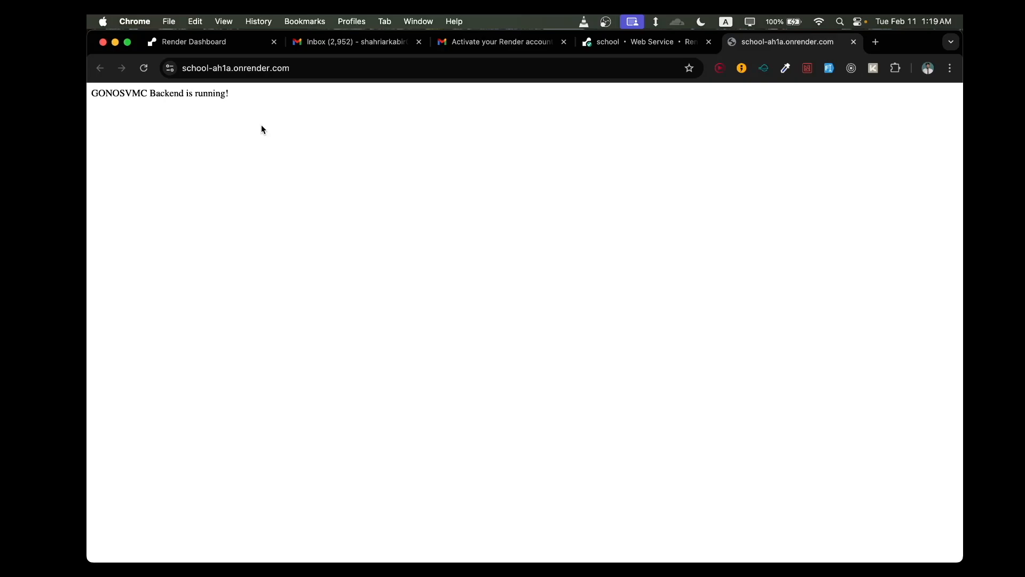
- Open vercel.com in a new browser tab and log out of the current Vercel account
{"action": "left_click", "coordinate": [876, 43]}
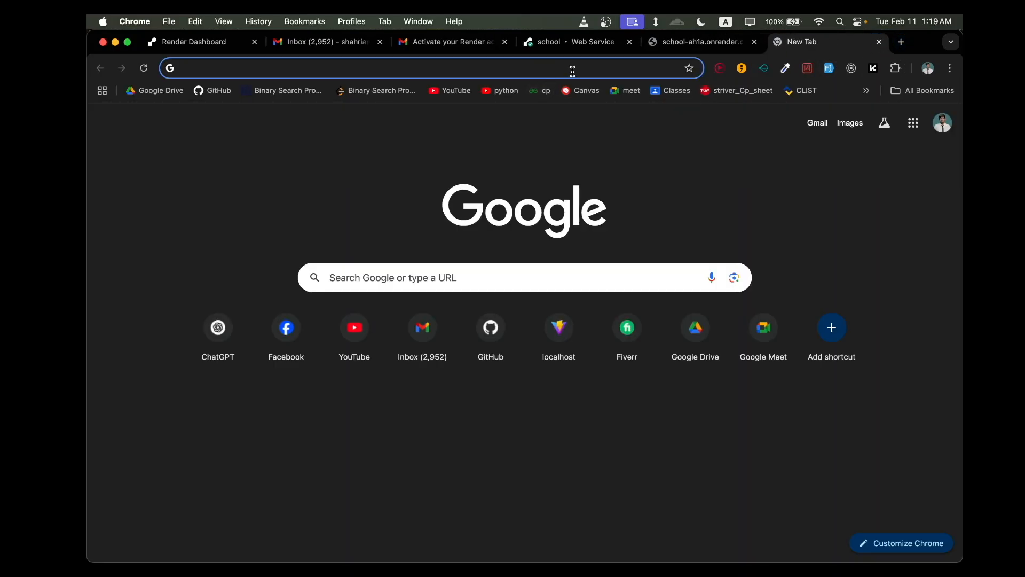
{"action": "type", "text": "ver"}
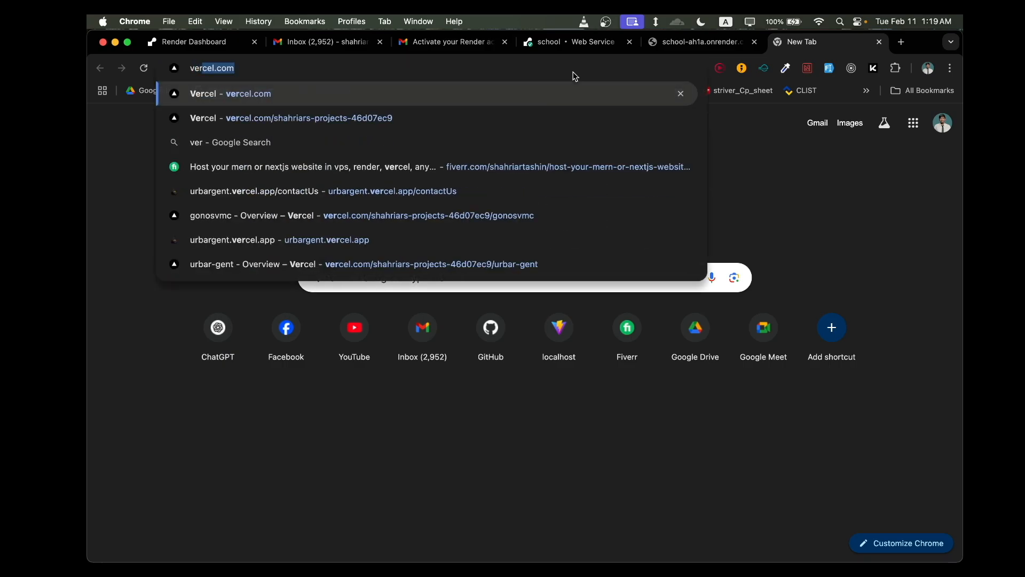
{"action": "key", "text": "Return"}
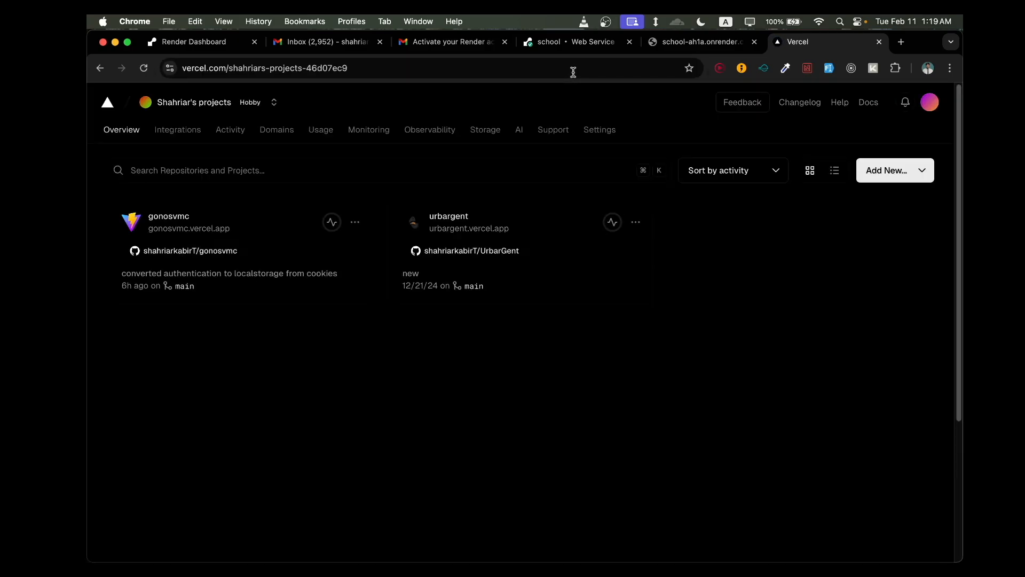
{"action": "left_click", "coordinate": [931, 108]}
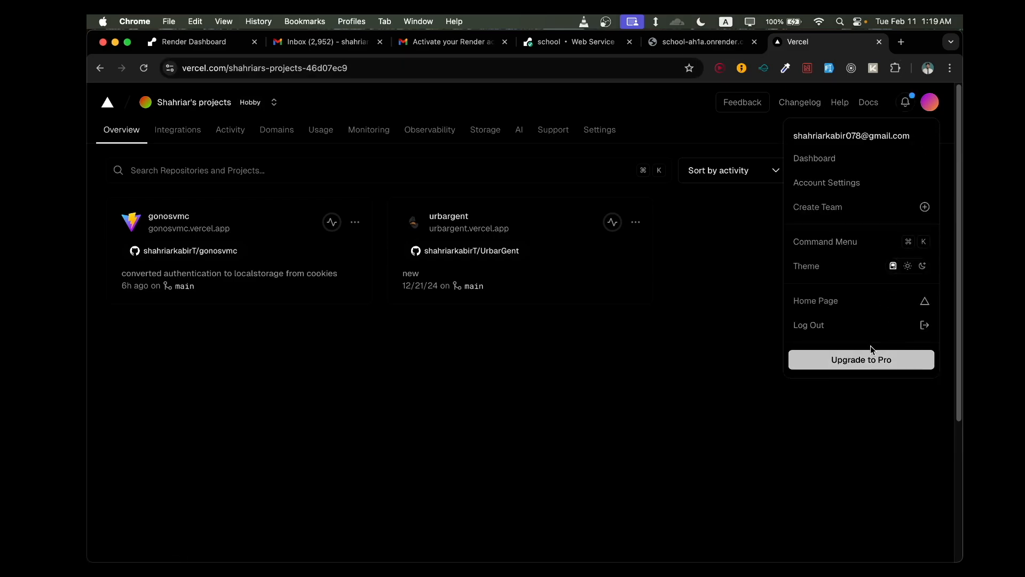
{"action": "left_click", "coordinate": [869, 331]}
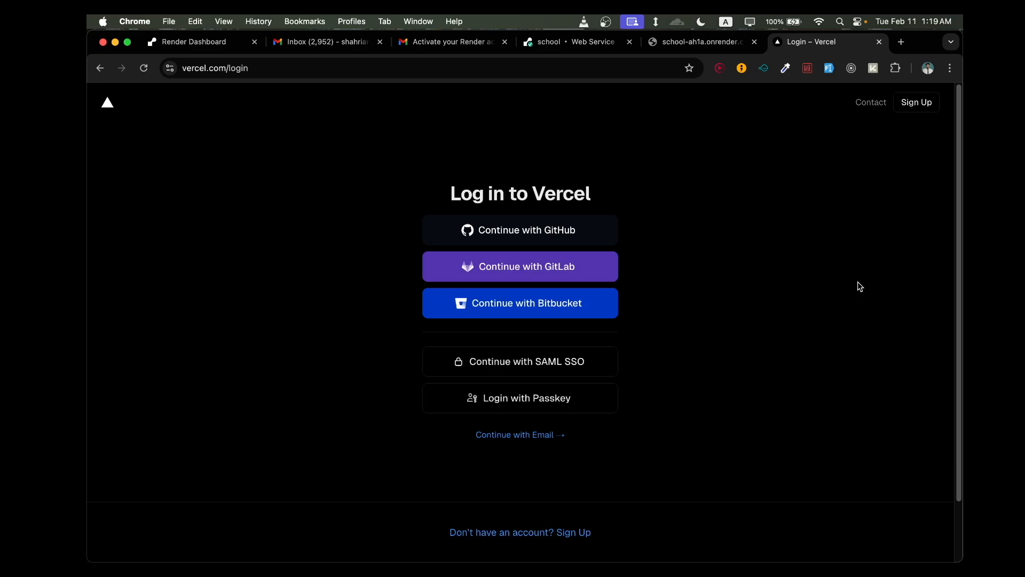
- Try to log in to Vercel with GitHub by authorizing Vercel's access, and open the sign-up form
{"action": "left_click", "coordinate": [602, 234]}
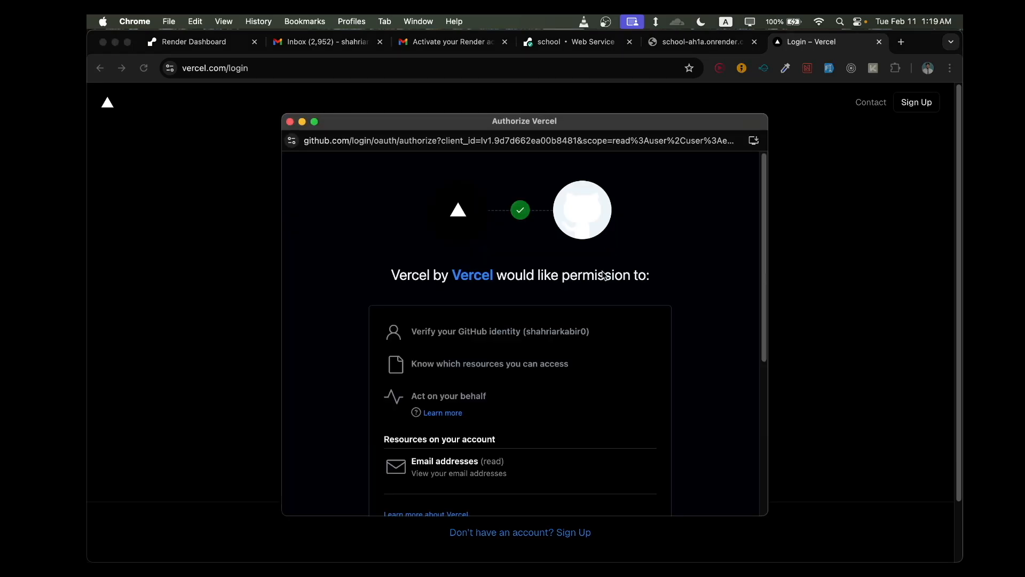
{"action": "scroll", "coordinate": [604, 240], "scroll_direction": "down", "scroll_amount": 5}
{"action": "scroll", "coordinate": [604, 400], "scroll_direction": "up", "scroll_amount": 2}
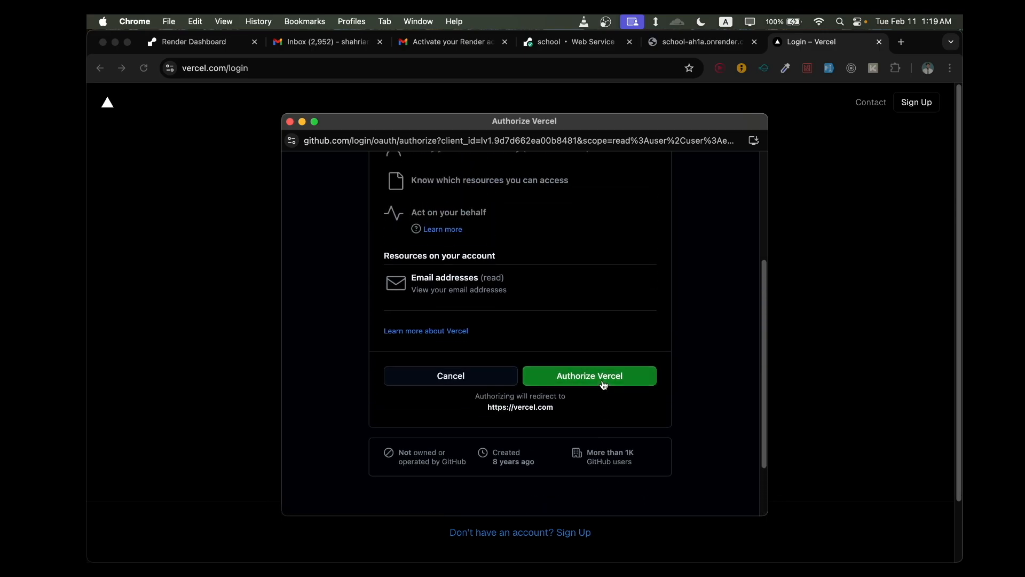
{"action": "left_click", "coordinate": [604, 383]}
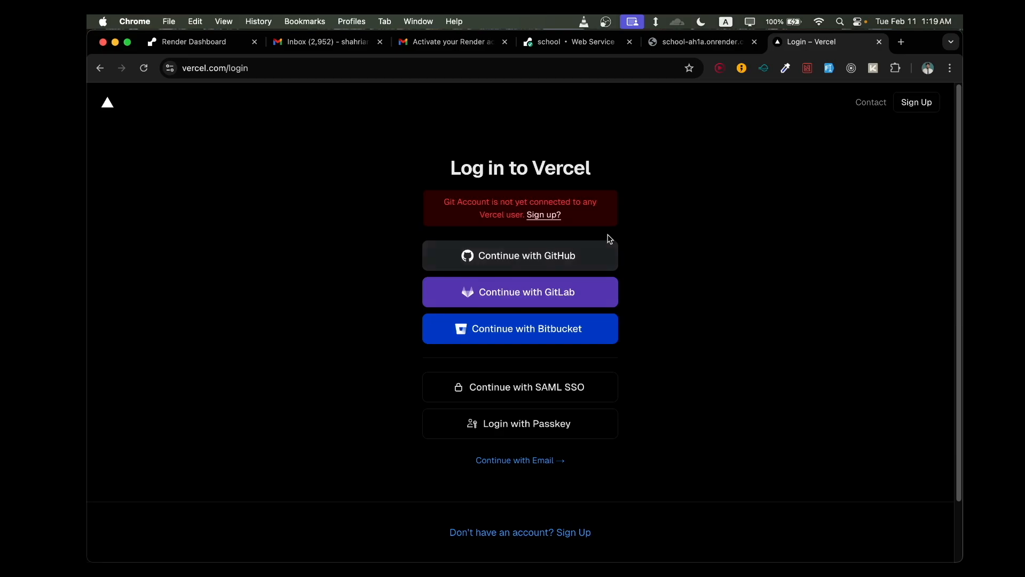
{"action": "left_click", "coordinate": [544, 214]}
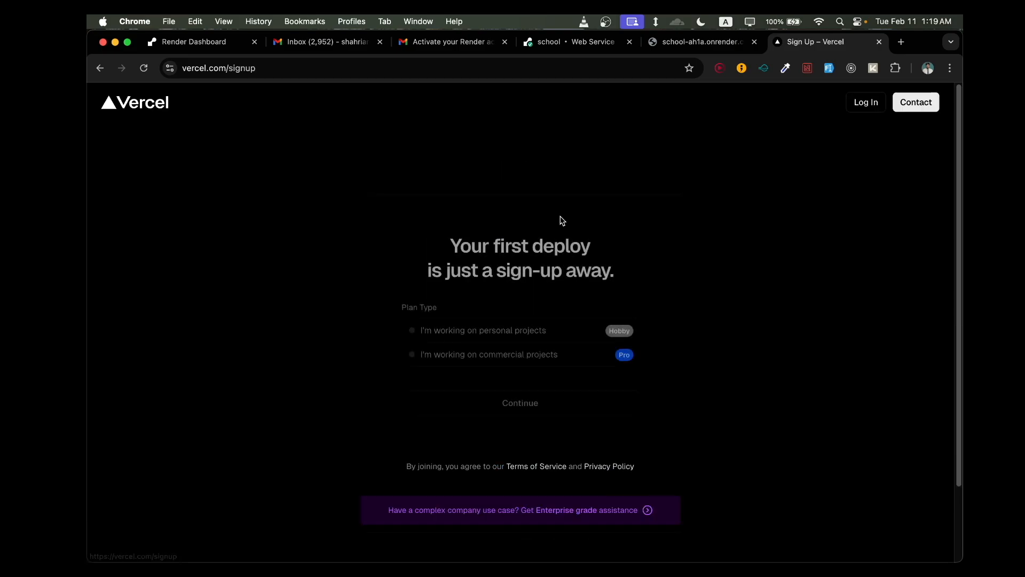
{"action": "scroll", "coordinate": [762, 293], "scroll_direction": "down", "scroll_amount": 2}
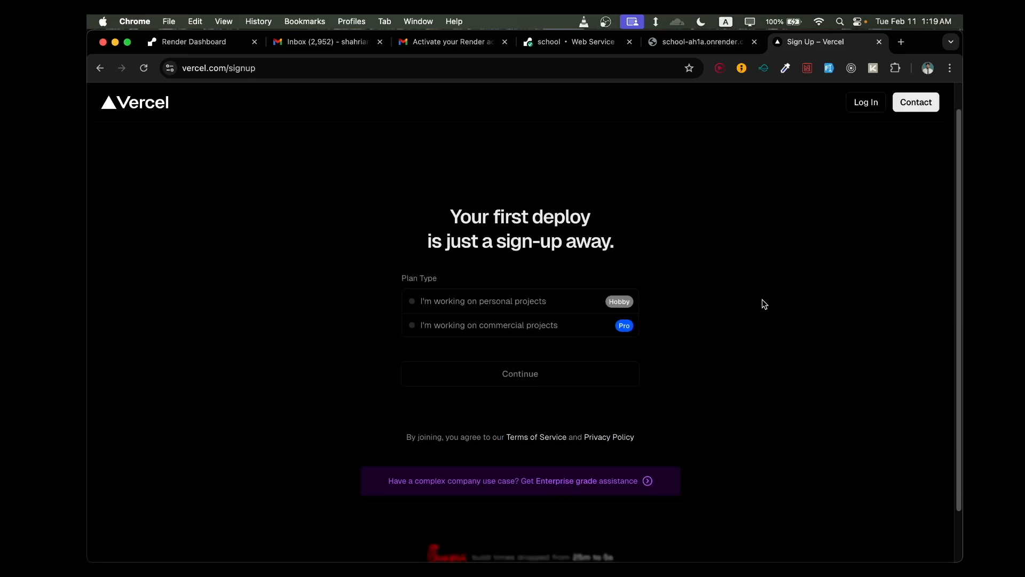
{"action": "scroll", "coordinate": [753, 328], "scroll_direction": "up", "scroll_amount": 2}
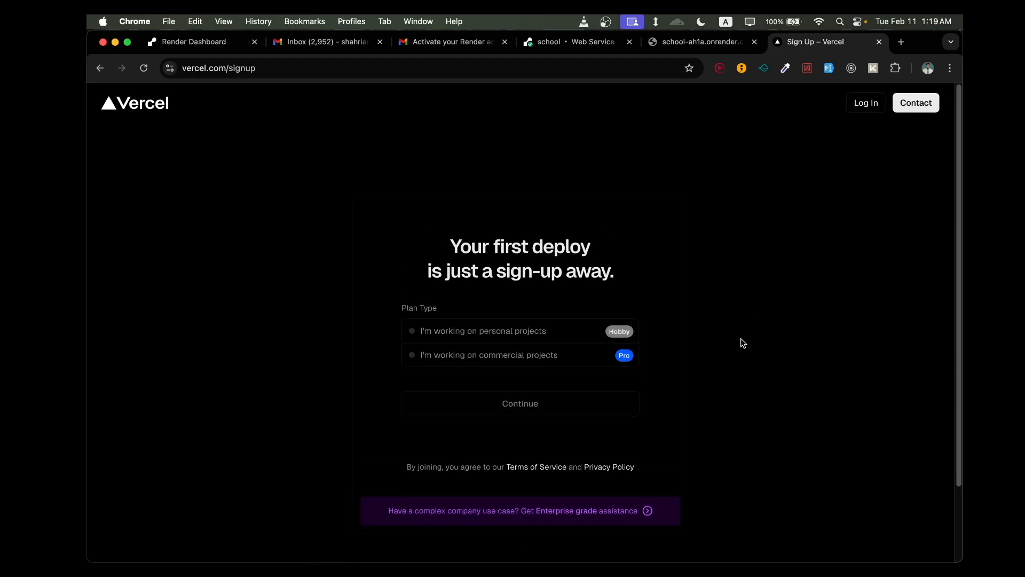
{"action": "left_click", "coordinate": [270, 70]}
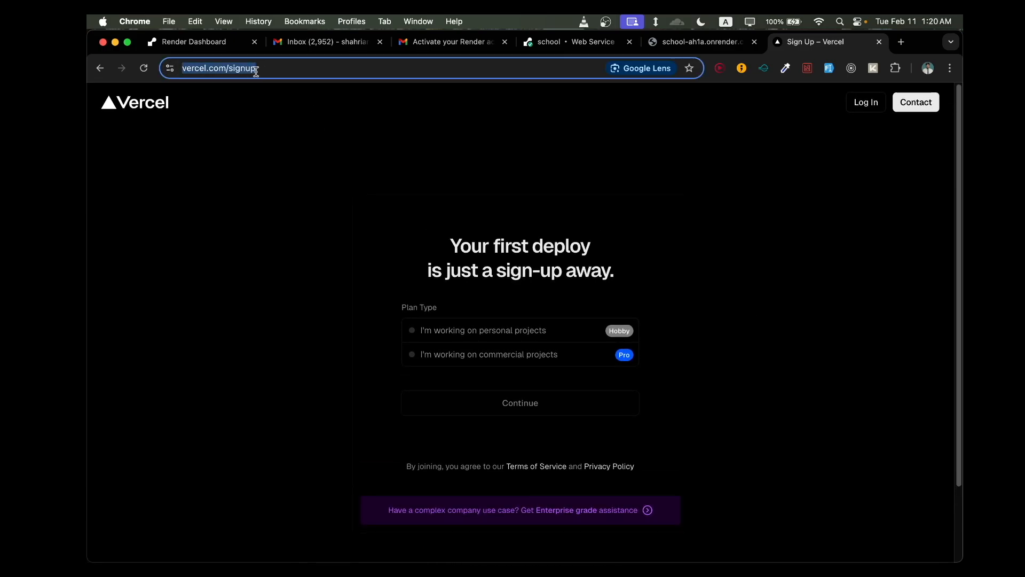
{"action": "left_click", "coordinate": [257, 72]}
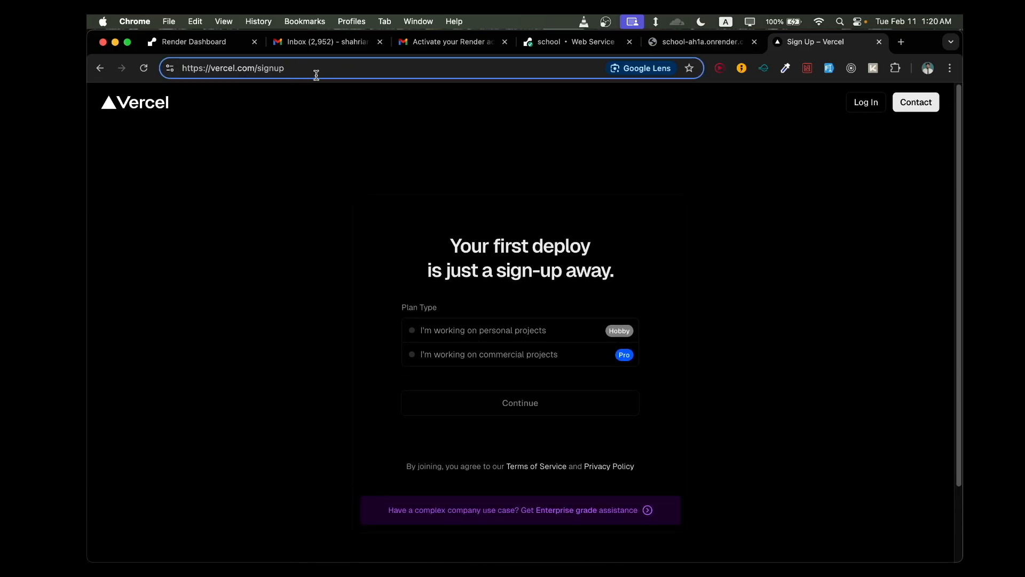
{"action": "scroll", "coordinate": [328, 339], "scroll_direction": "down", "scroll_amount": 1}
{"action": "scroll", "coordinate": [427, 368], "scroll_direction": "down", "scroll_amount": 1}
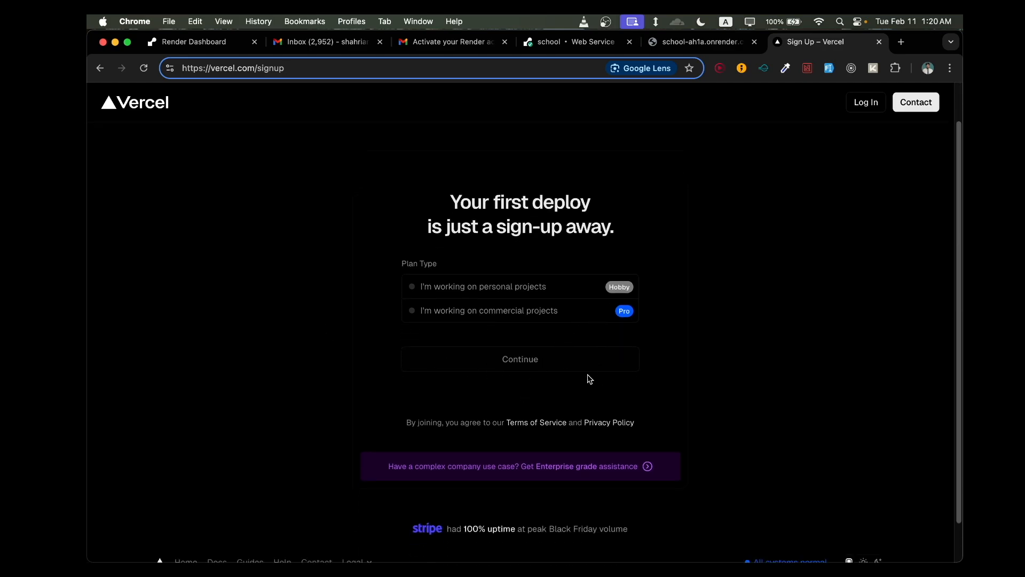
{"action": "scroll", "coordinate": [582, 395], "scroll_direction": "down", "scroll_amount": 2}
{"action": "scroll", "coordinate": [593, 342], "scroll_direction": "up", "scroll_amount": 2}
{"action": "scroll", "coordinate": [614, 321], "scroll_direction": "up", "scroll_amount": 1}
{"action": "scroll", "coordinate": [620, 374], "scroll_direction": "down", "scroll_amount": 2}
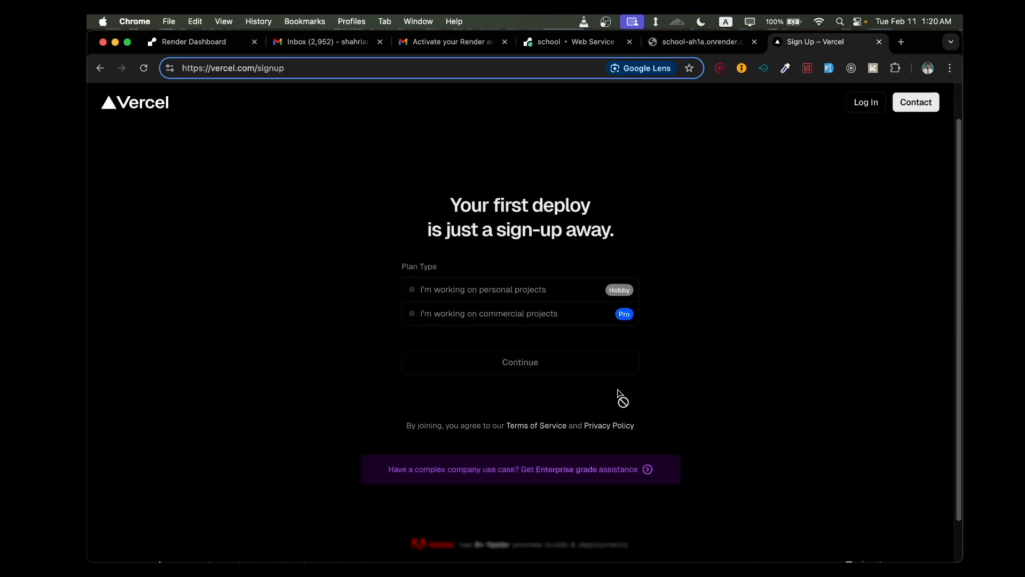
{"action": "scroll", "coordinate": [584, 347], "scroll_direction": "down", "scroll_amount": 1}
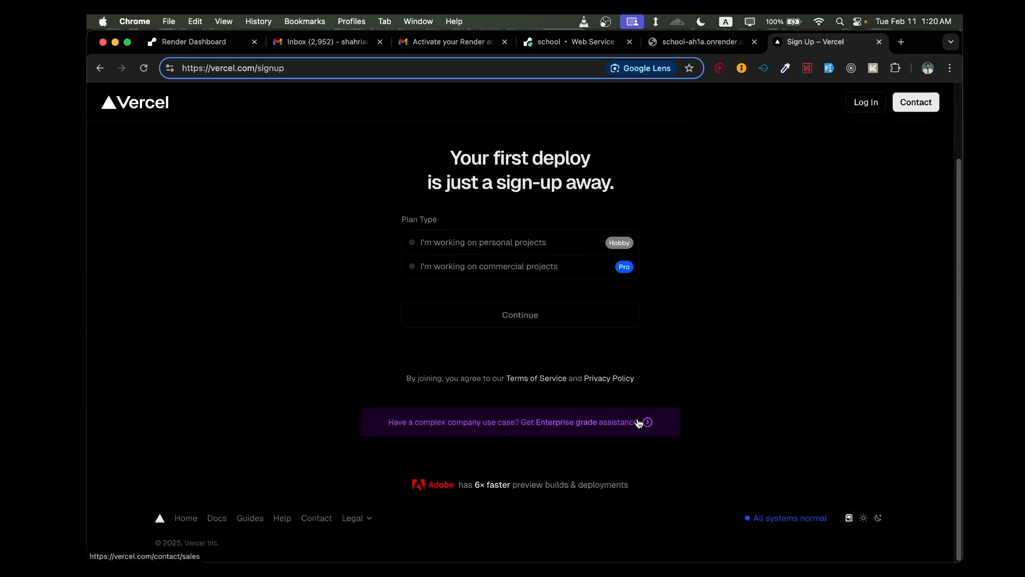
{"action": "scroll", "coordinate": [636, 385], "scroll_direction": "up", "scroll_amount": 3}
{"action": "scroll", "coordinate": [620, 374], "scroll_direction": "up", "scroll_amount": 2}
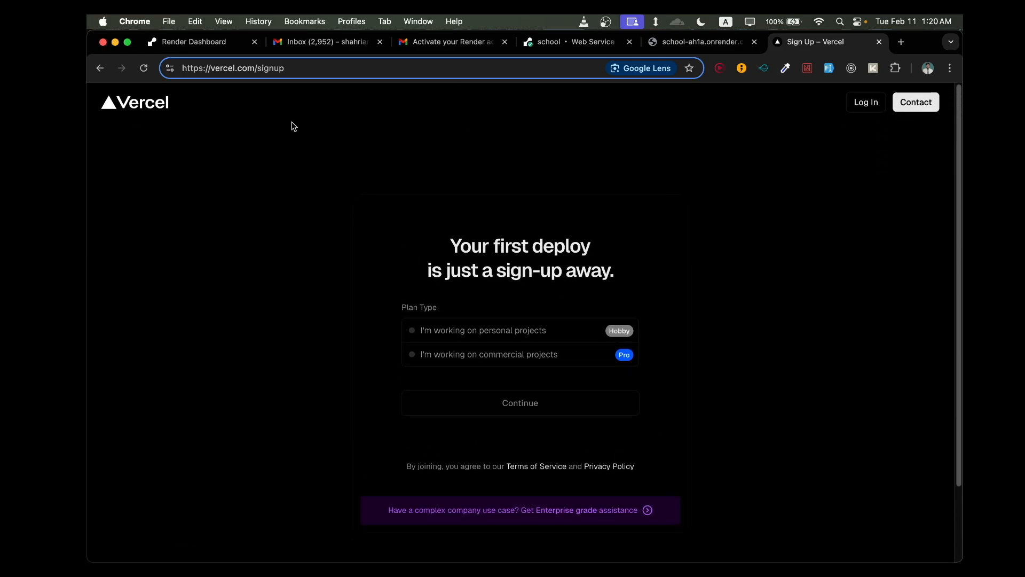
- Go back to the vercel.com home page and reopen the sign-up form from there
{"action": "left_click", "coordinate": [153, 111]}
{"action": "left_click", "coordinate": [281, 66]}
{"action": "left_click_drag", "start_coordinate": [287, 68], "coordinate": [263, 70]}
{"action": "key", "text": "BackSpace"}
{"action": "key", "text": "Return"}
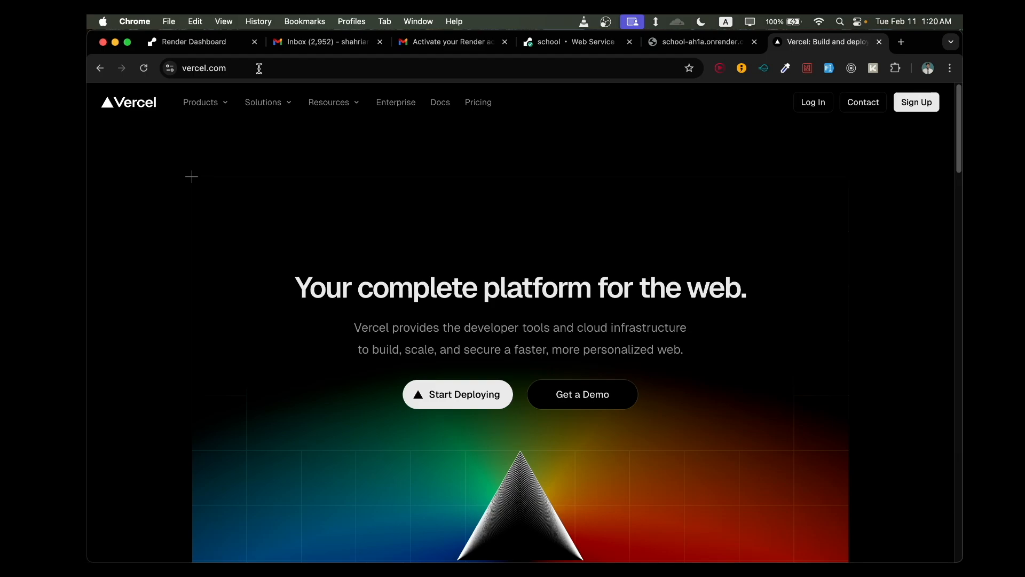
{"action": "scroll", "coordinate": [686, 326], "scroll_direction": "down", "scroll_amount": 1}
{"action": "left_click", "coordinate": [911, 109]}
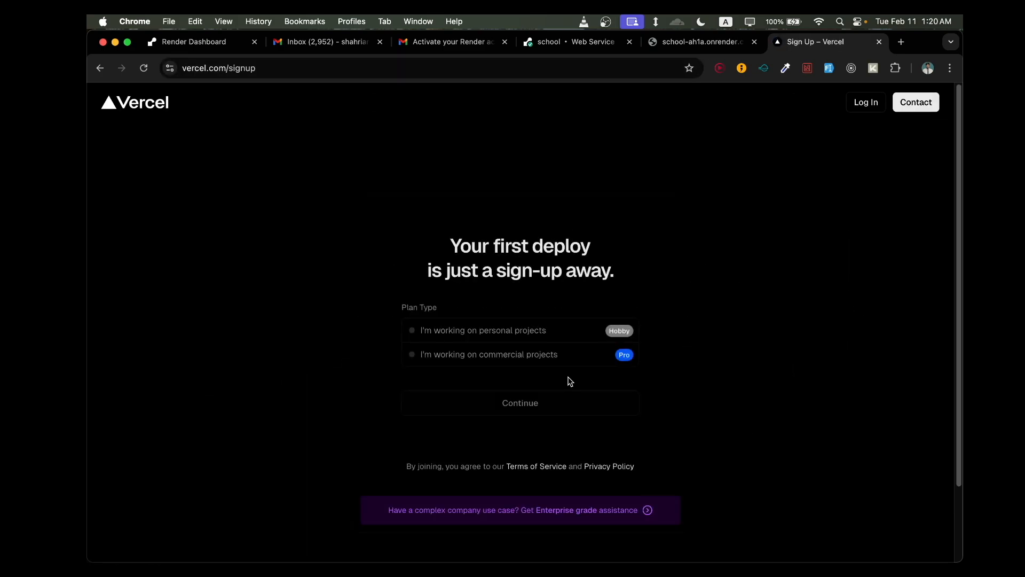
- Sign up for the Hobby plan for personal projects, entering the account holder's name, and complete the account creation
{"action": "left_click", "coordinate": [484, 334]}
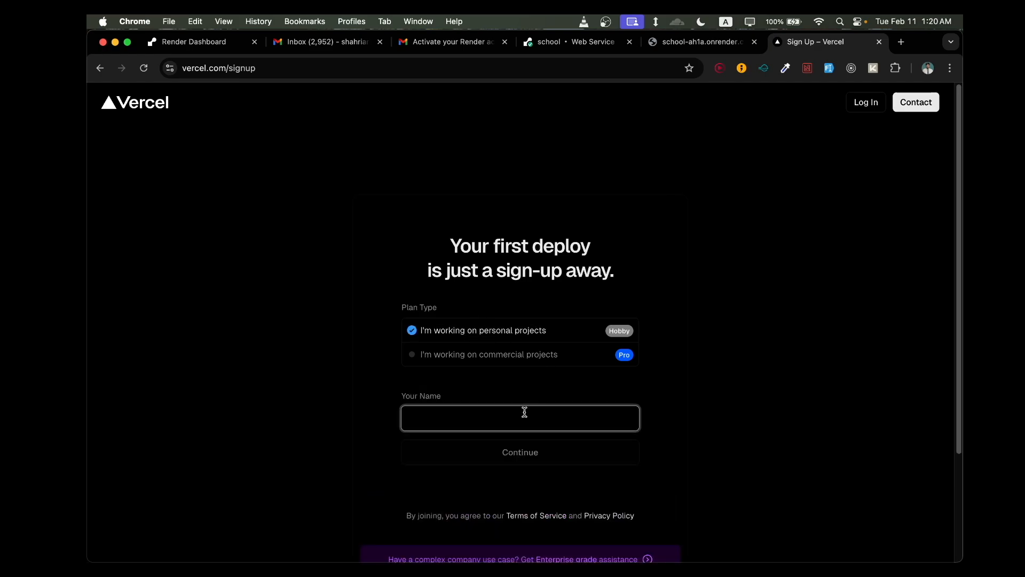
{"action": "type", "text": "shahriar"}
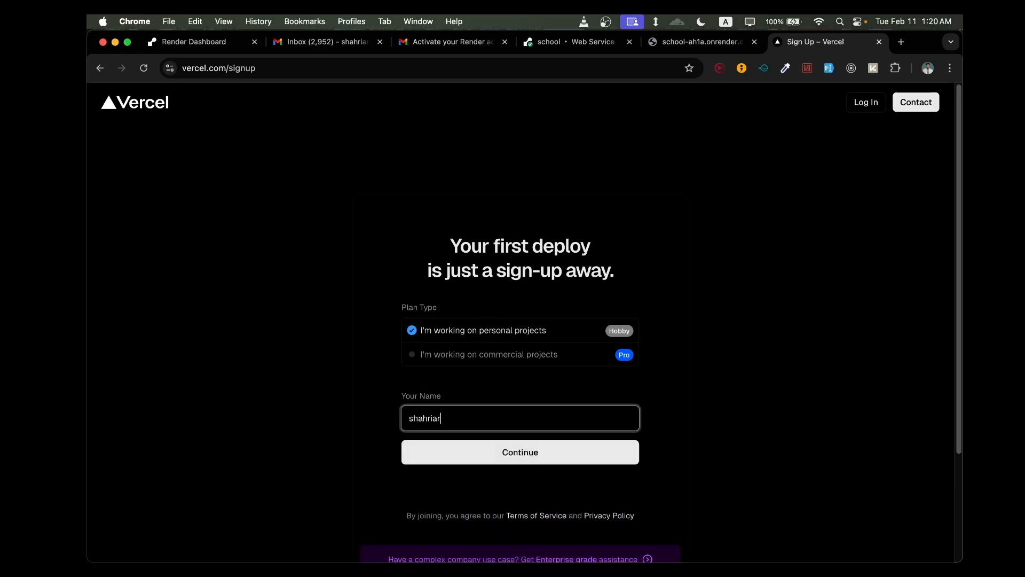
{"action": "key", "text": "Return"}
{"action": "left_click", "coordinate": [585, 325]}
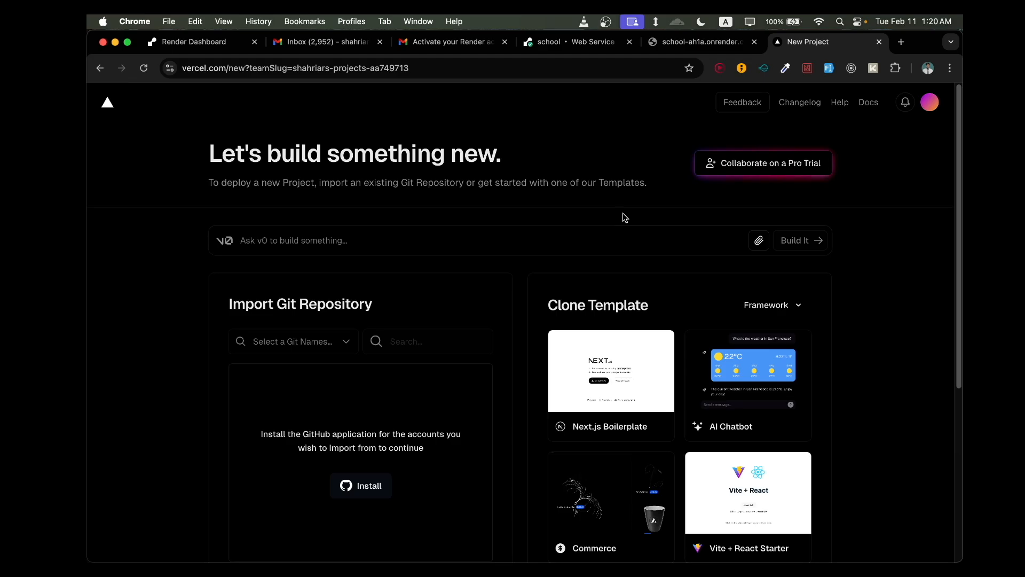
- Install the Vercel application on the GitHub account with access to all repositories
{"action": "scroll", "coordinate": [622, 212], "scroll_direction": "down", "scroll_amount": 1}
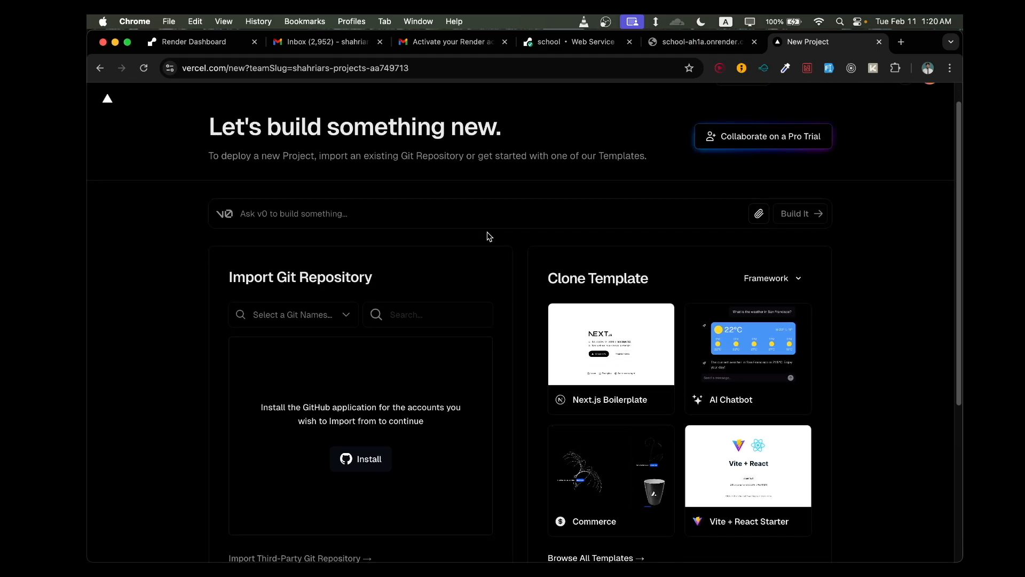
{"action": "scroll", "coordinate": [641, 187], "scroll_direction": "up", "scroll_amount": 1}
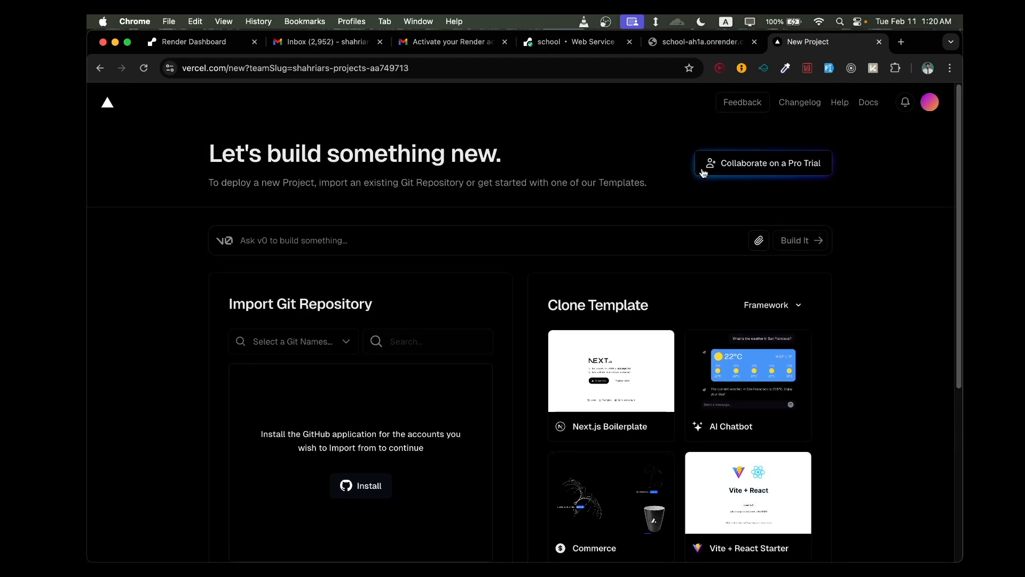
{"action": "scroll", "coordinate": [534, 292], "scroll_direction": "down", "scroll_amount": 5}
{"action": "scroll", "coordinate": [534, 292], "scroll_direction": "down", "scroll_amount": 4}
{"action": "scroll", "coordinate": [533, 291], "scroll_direction": "up", "scroll_amount": 10}
{"action": "left_click", "coordinate": [366, 495]}
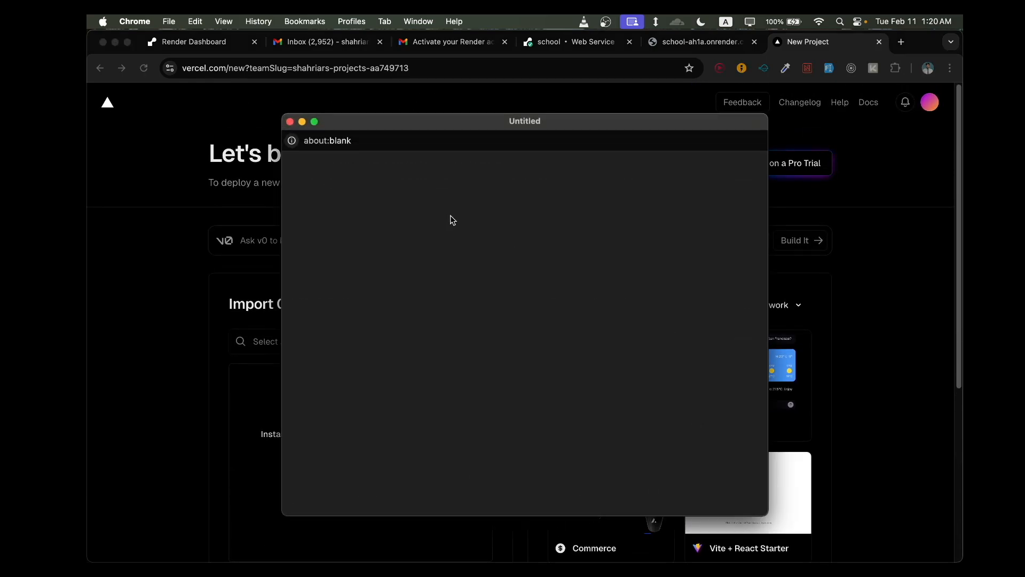
{"action": "scroll", "coordinate": [288, 363], "scroll_direction": "down", "scroll_amount": 3}
{"action": "scroll", "coordinate": [470, 379], "scroll_direction": "down", "scroll_amount": 3}
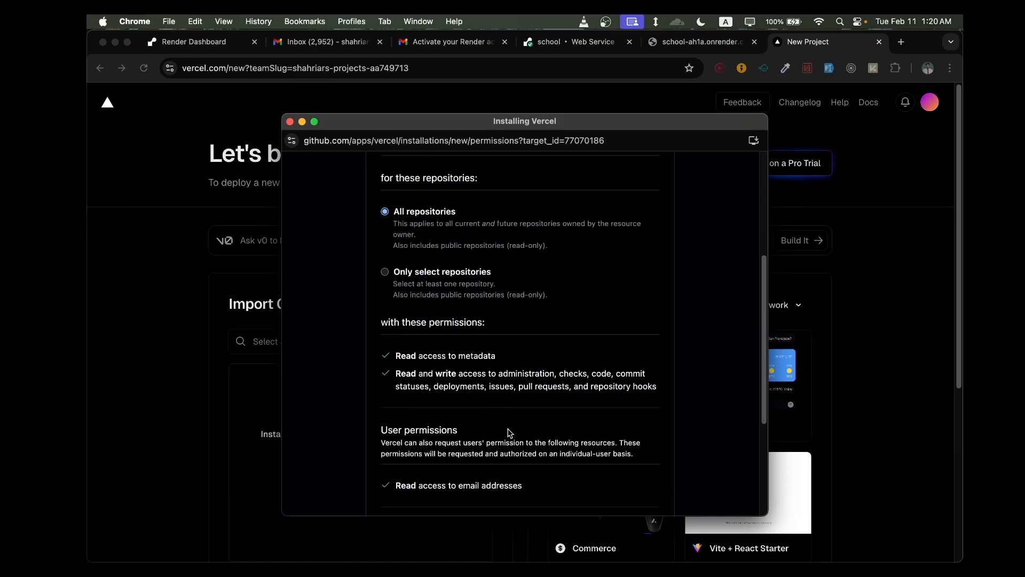
{"action": "scroll", "coordinate": [508, 433], "scroll_direction": "down", "scroll_amount": 5}
{"action": "left_click", "coordinate": [405, 336]}
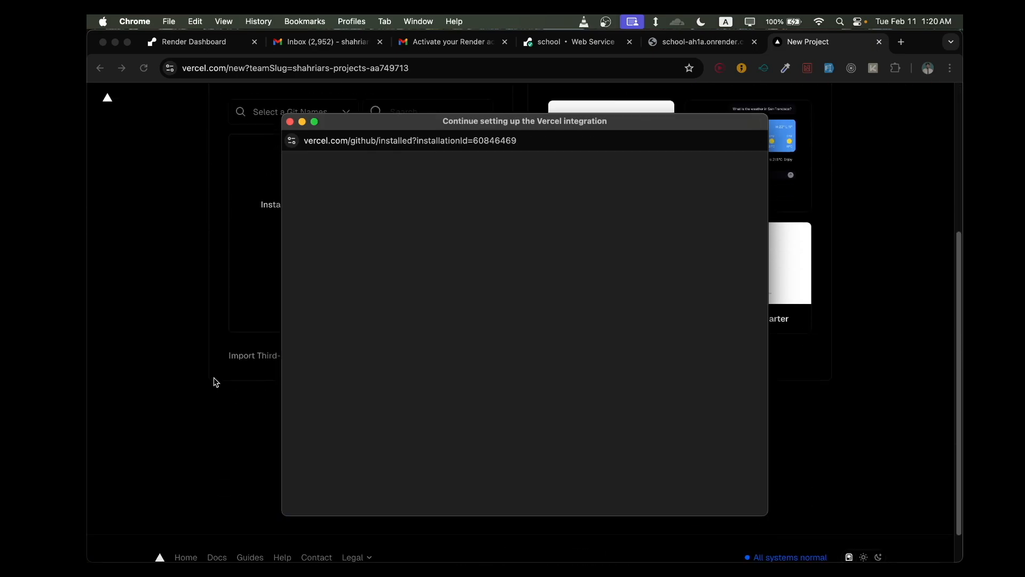
- Import the school Git repository into a new Vercel project
{"action": "scroll", "coordinate": [437, 303], "scroll_direction": "up", "scroll_amount": 2}
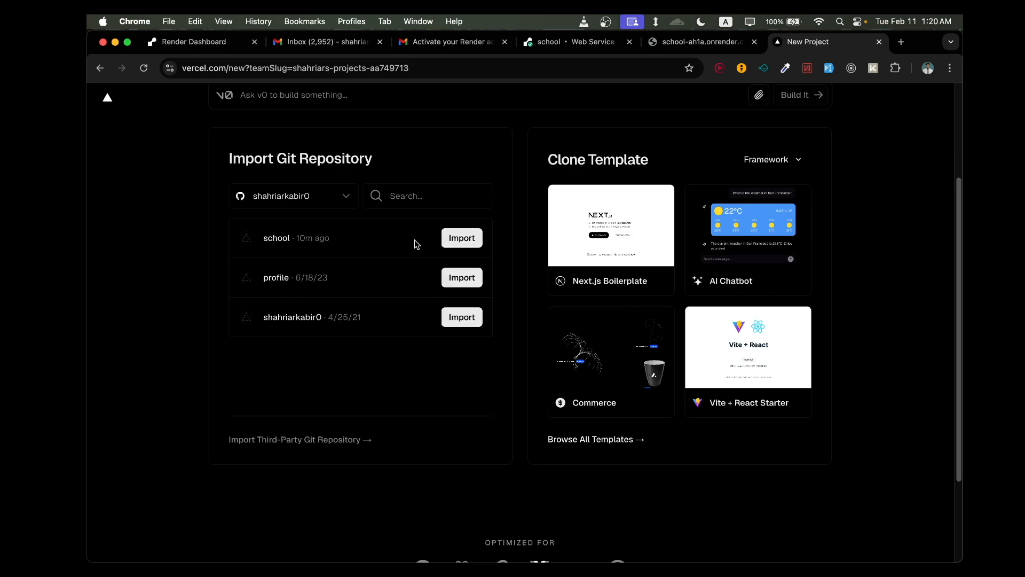
{"action": "left_click", "coordinate": [459, 238]}
{"action": "scroll", "coordinate": [576, 405], "scroll_direction": "down", "scroll_amount": 1}
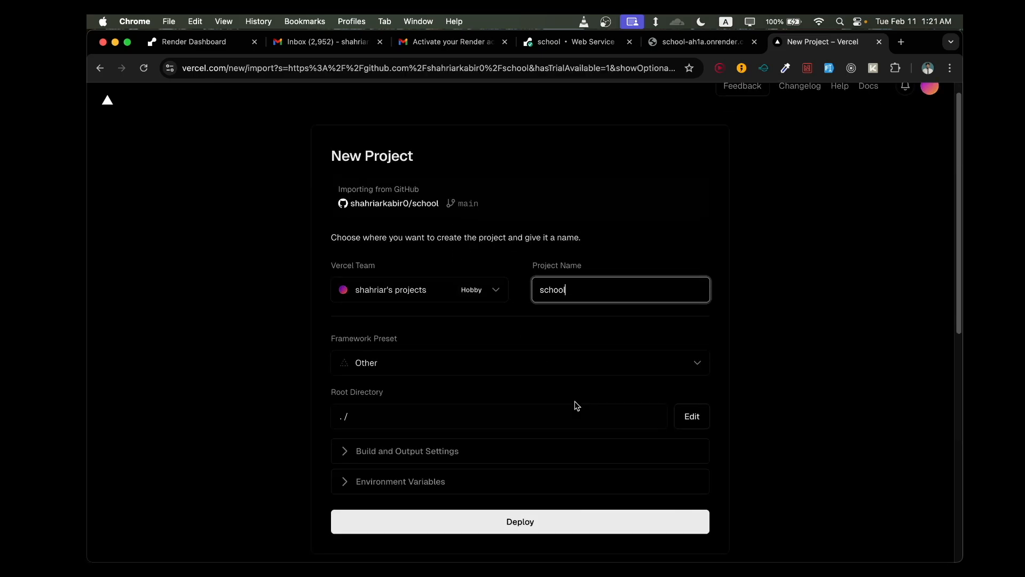
- Set the new project's root directory to the frontend folder
{"action": "left_click", "coordinate": [491, 409]}
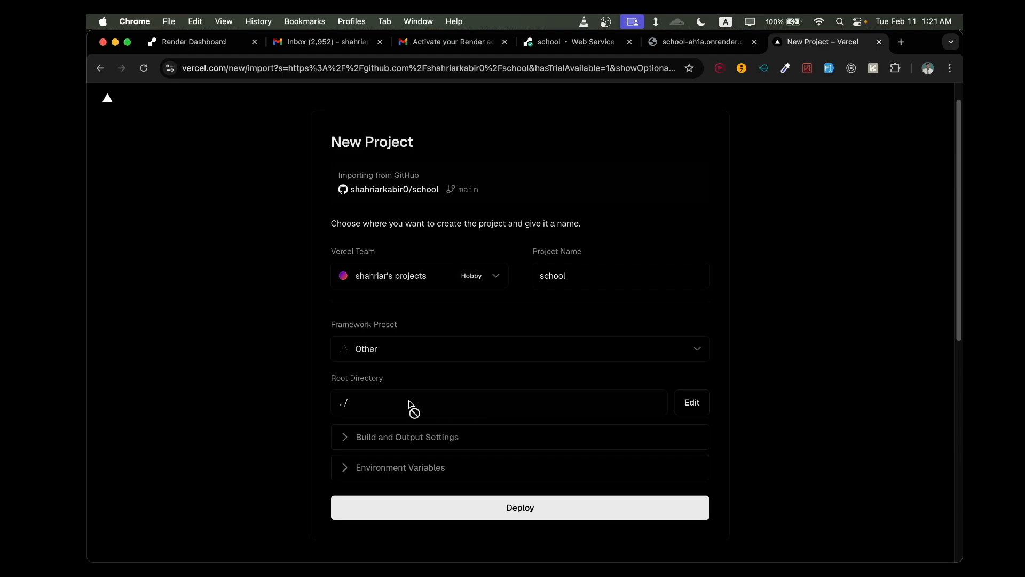
{"action": "left_click", "coordinate": [680, 411]}
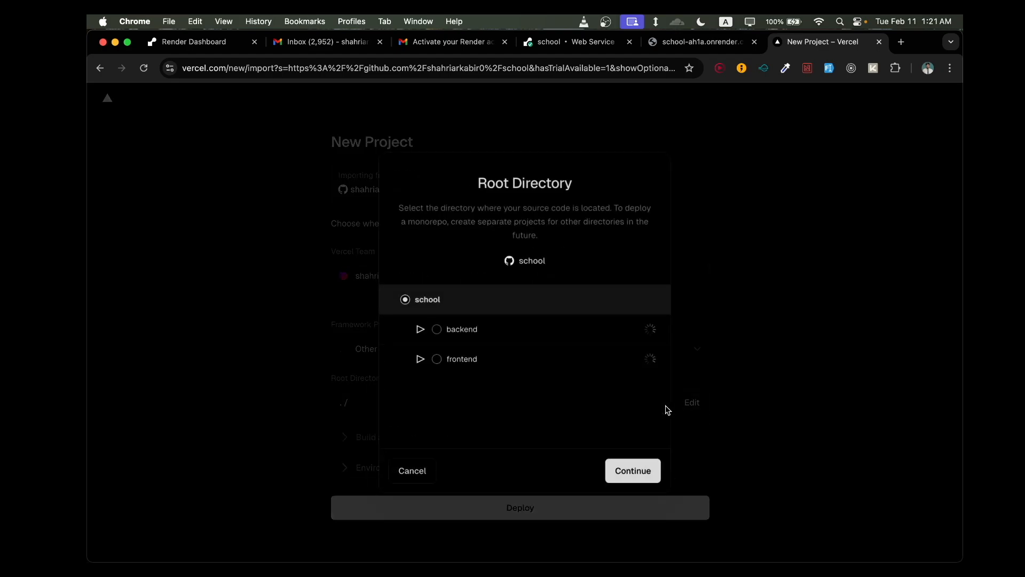
{"action": "left_click", "coordinate": [437, 359]}
{"action": "left_click", "coordinate": [635, 471]}
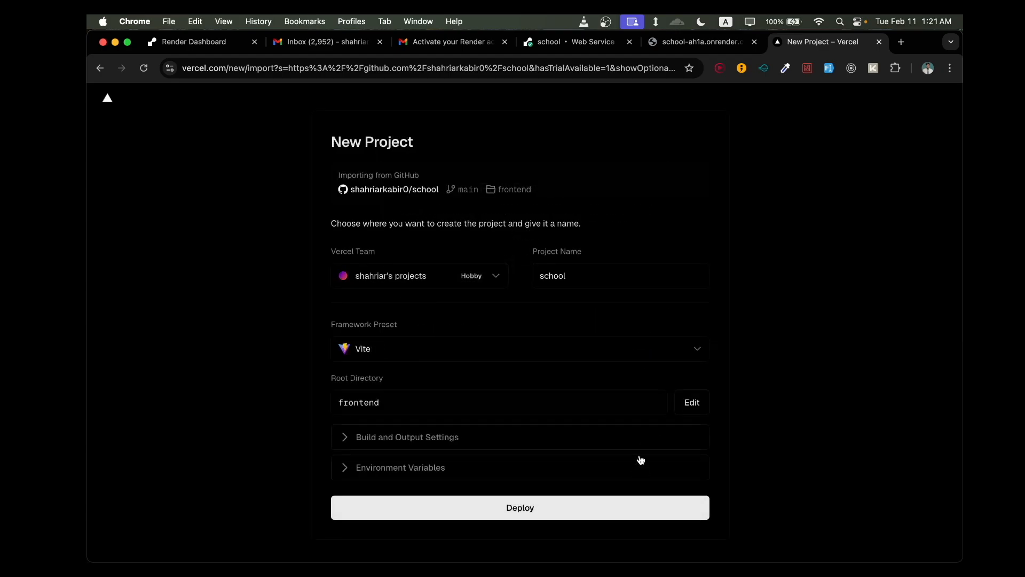
- Check the project's build and output settings, and open its environment variables for entry
{"action": "scroll", "coordinate": [664, 414], "scroll_direction": "down", "scroll_amount": 1}
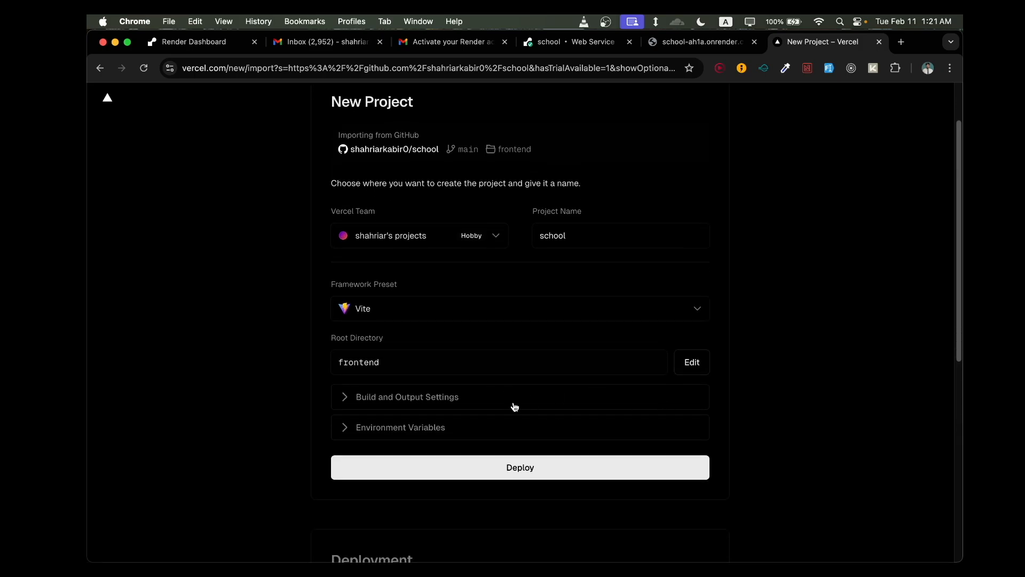
{"action": "scroll", "coordinate": [512, 401], "scroll_direction": "down", "scroll_amount": 2}
{"action": "left_click", "coordinate": [411, 384]}
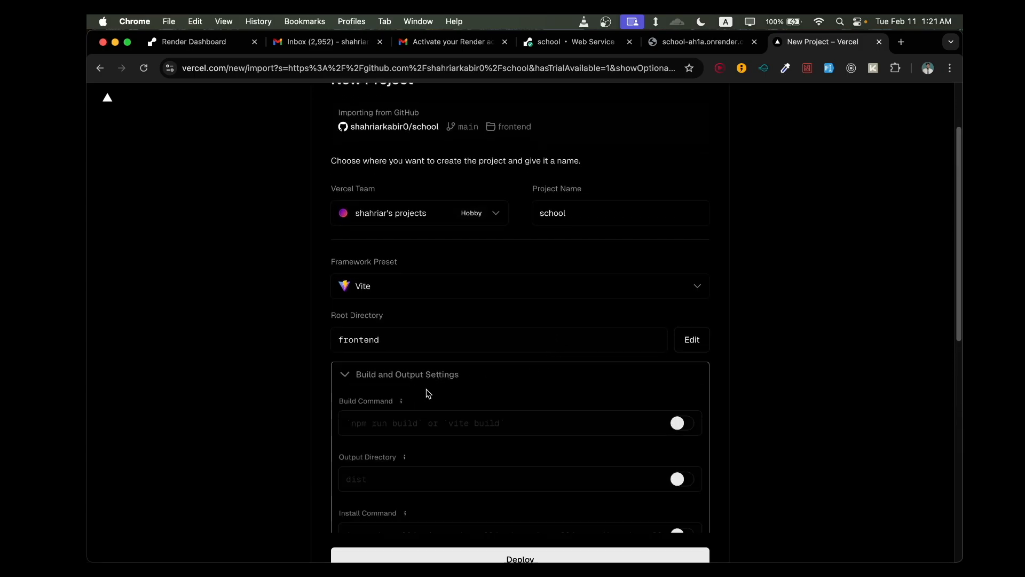
{"action": "scroll", "coordinate": [427, 395], "scroll_direction": "down", "scroll_amount": 3}
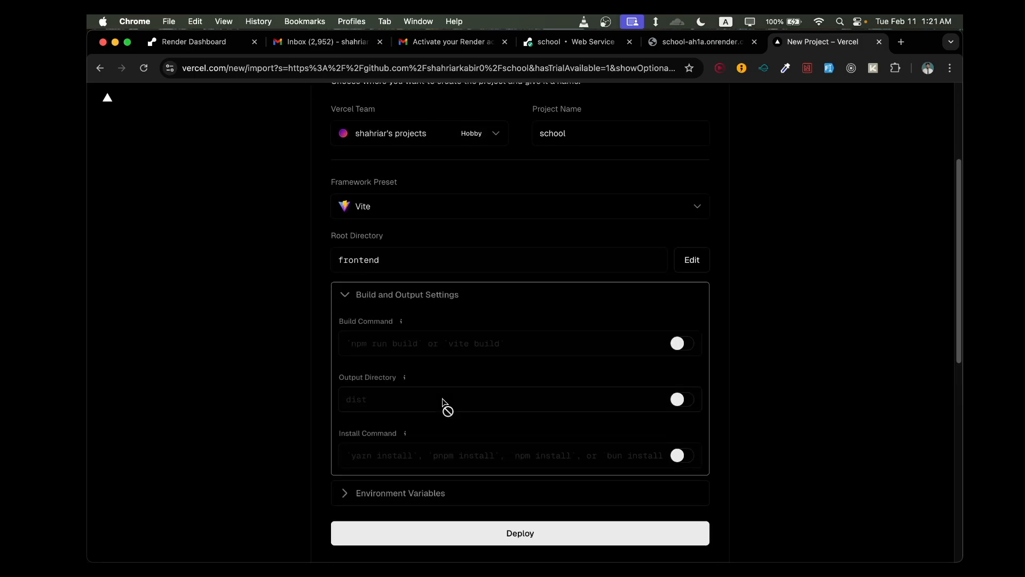
{"action": "left_click", "coordinate": [406, 296]}
{"action": "left_click", "coordinate": [420, 327]}
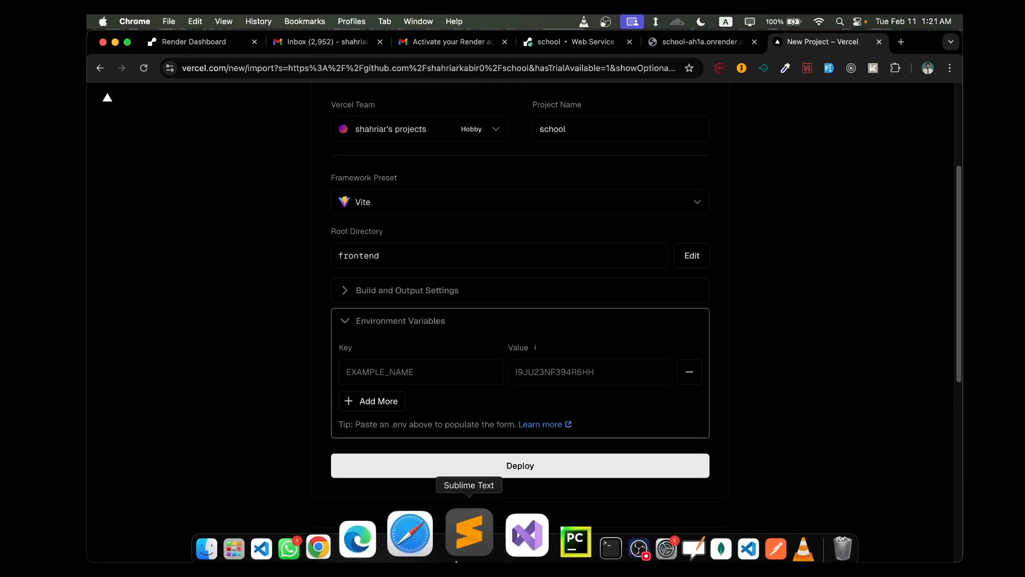
- Switch to VS Code, open the frontend folder's .env file and select its entire contents
{"action": "left_click", "coordinate": [316, 521]}
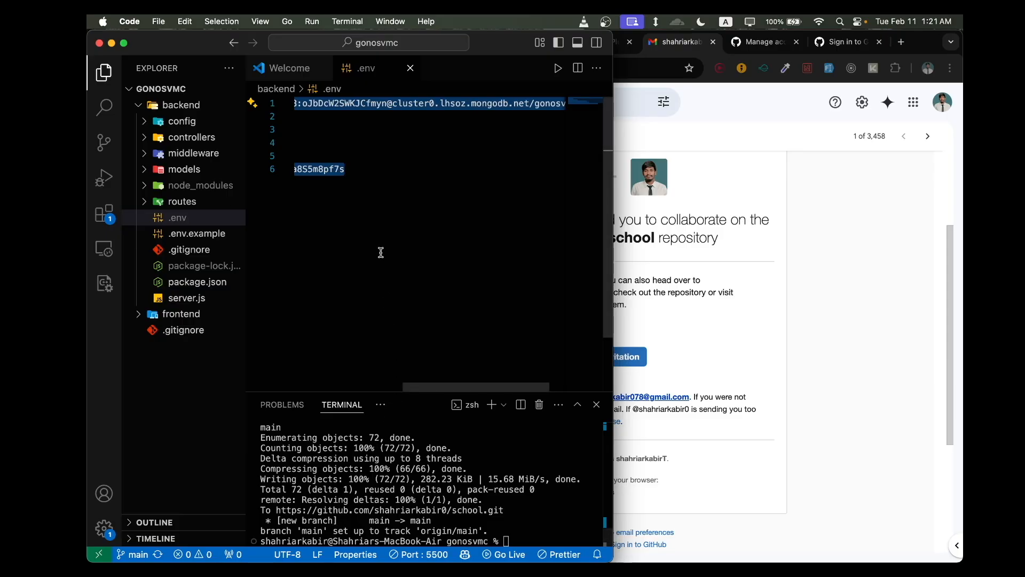
{"action": "scroll", "coordinate": [381, 252], "scroll_direction": "left", "scroll_amount": 6}
{"action": "left_click", "coordinate": [177, 314]}
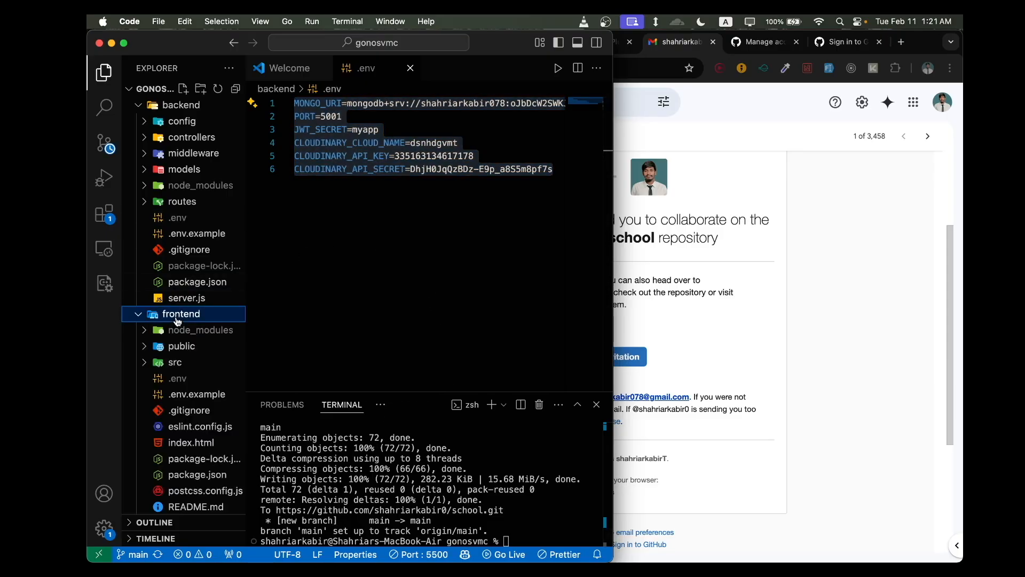
{"action": "left_click", "coordinate": [178, 378]}
{"action": "key", "text": "super+a"}
{"action": "key", "text": "super+c"}
- Switch back to the Vercel new-project page and paste the frontend .env contents to add the VITE_API_BASE_URL environment variable
{"action": "left_click", "coordinate": [628, 232]}
{"action": "key", "text": "ctrl+Up"}
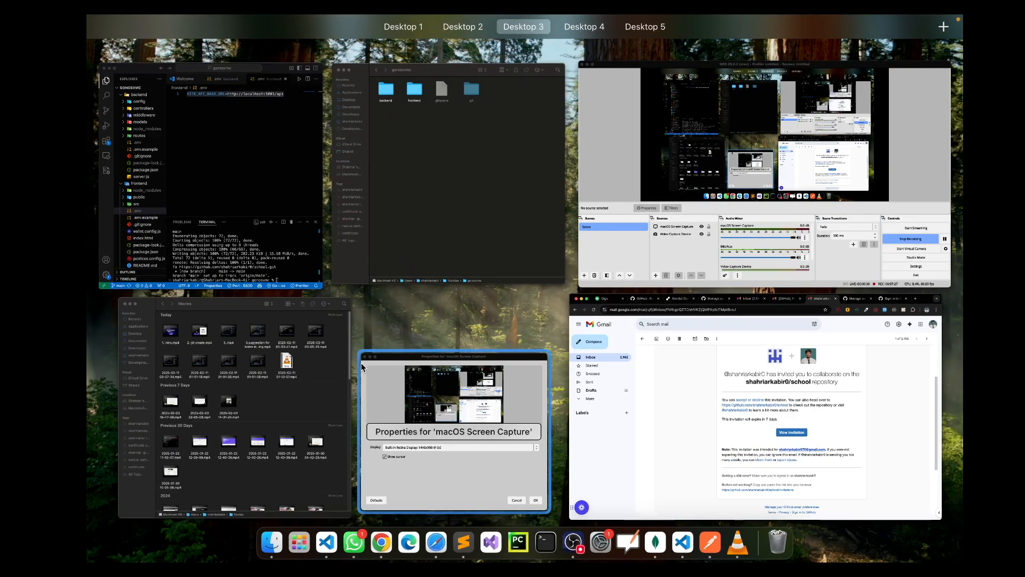
{"action": "left_click", "coordinate": [267, 266]}
{"action": "key", "text": "ctrl+Up"}
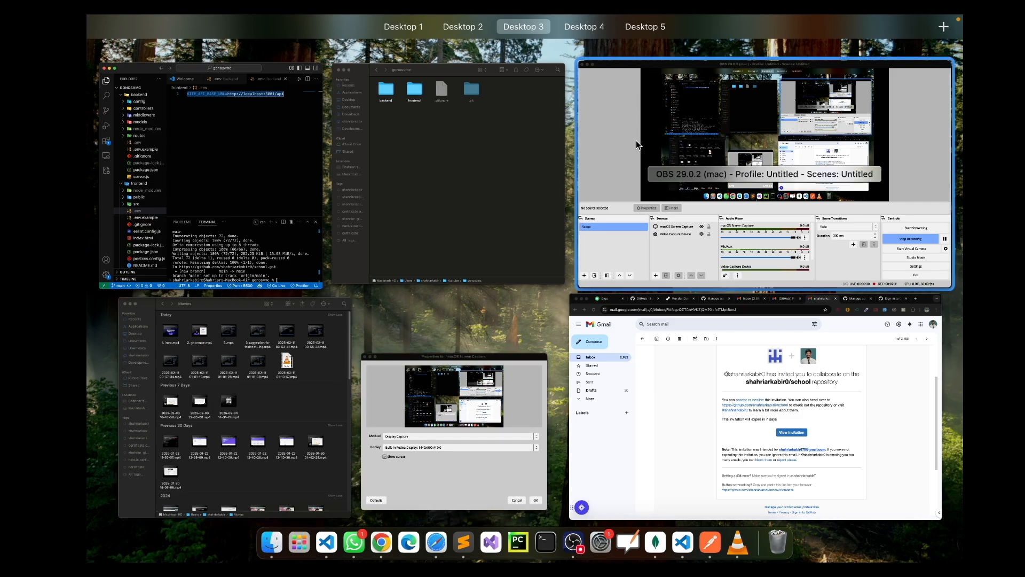
{"action": "mouse_move", "coordinate": [463, 29]}
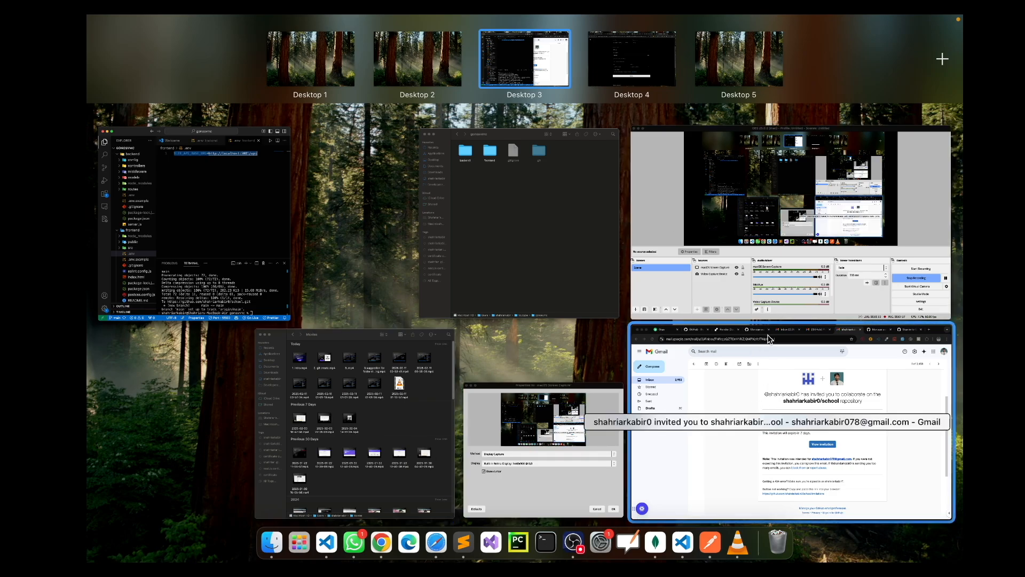
{"action": "key", "text": "ctrl+Right"}
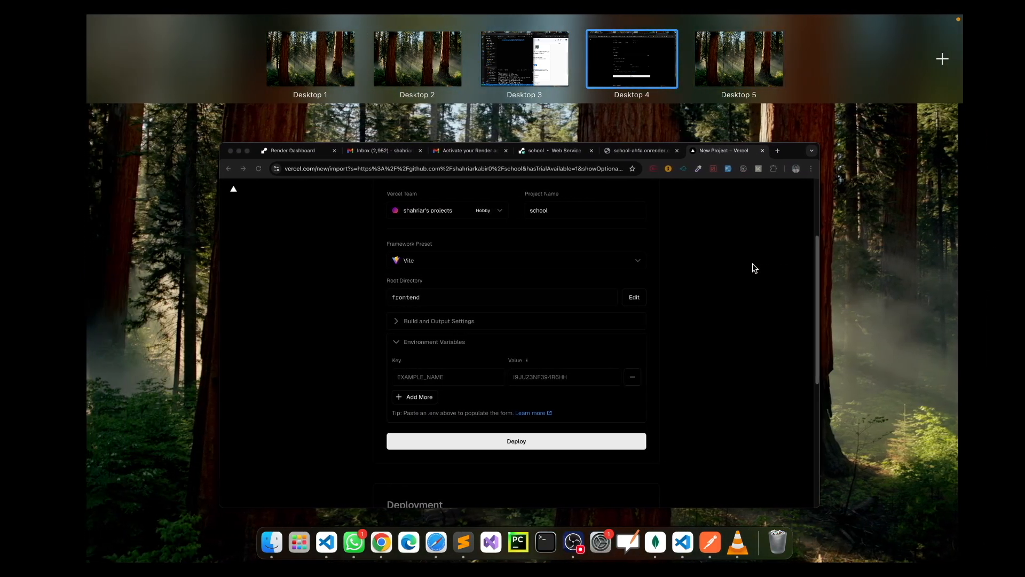
{"action": "left_click", "coordinate": [752, 264]}
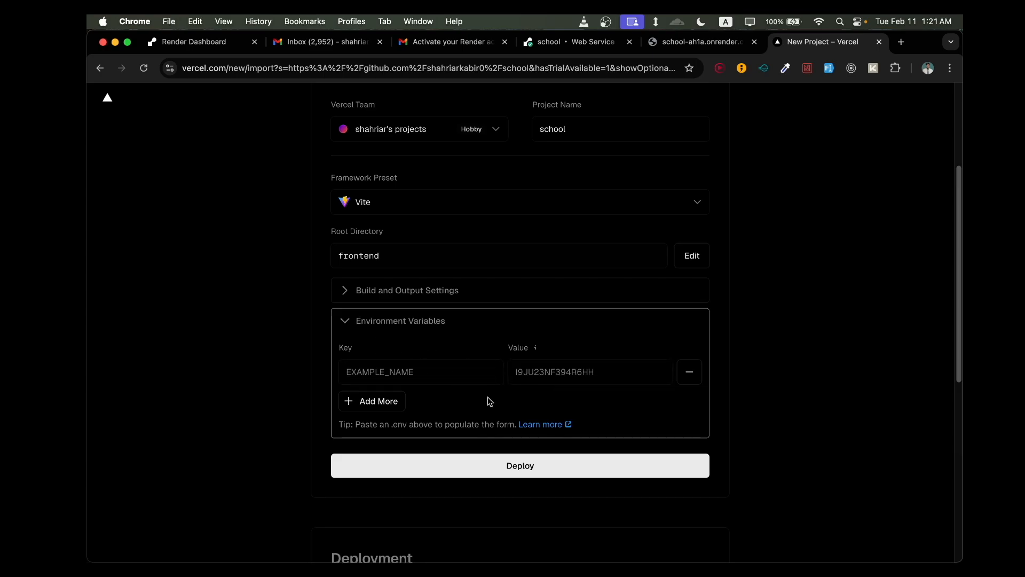
{"action": "left_click", "coordinate": [480, 377]}
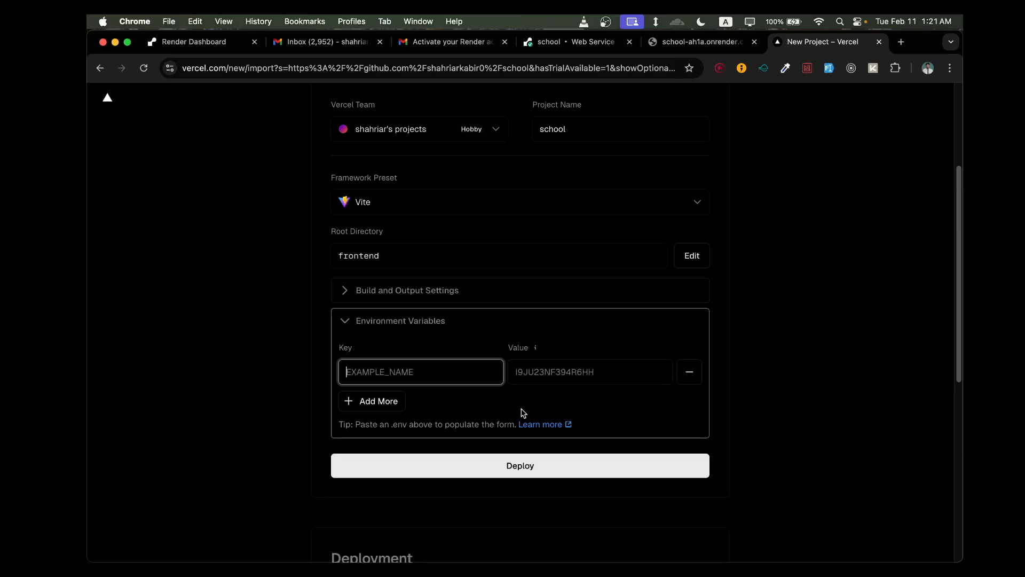
{"action": "key", "text": "super+v"}
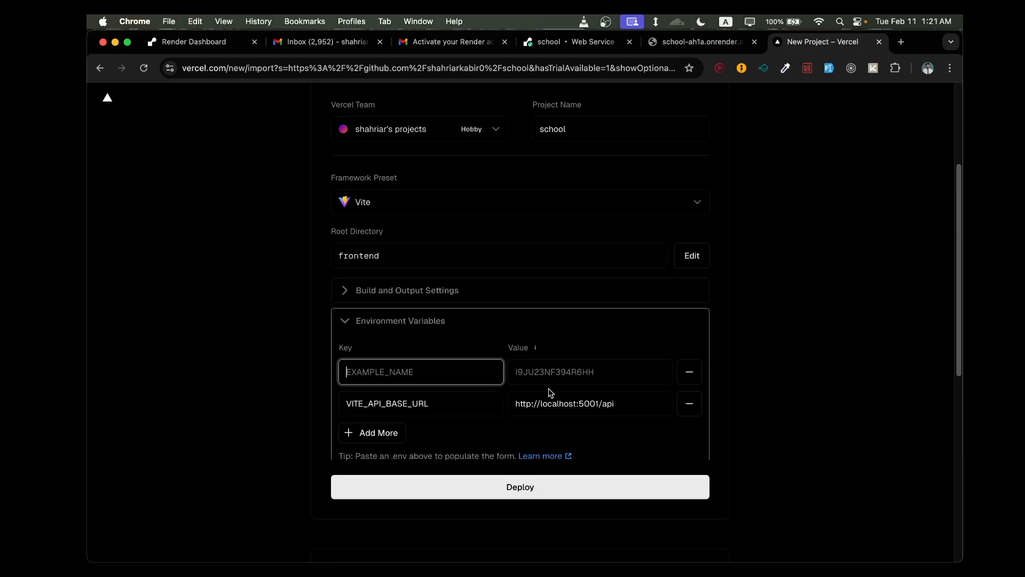
{"action": "left_click_drag", "start_coordinate": [430, 406], "coordinate": [346, 405]}
{"action": "left_click", "coordinate": [404, 404]}
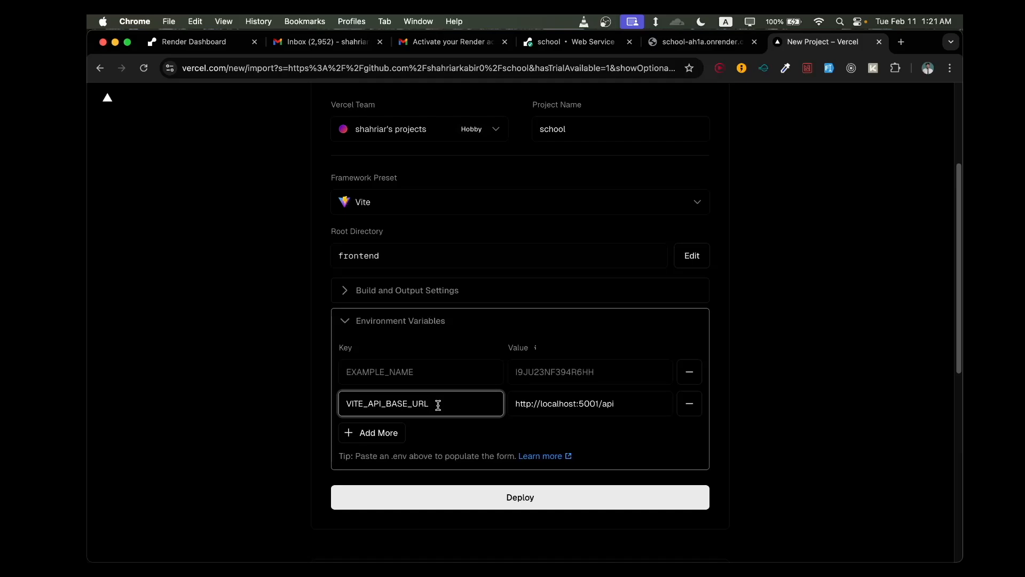
- Copy the backend's address from the open school-ah1a.onrender.com page
{"action": "left_click_drag", "start_coordinate": [619, 404], "coordinate": [514, 405]}
{"action": "left_click", "coordinate": [833, 355]}
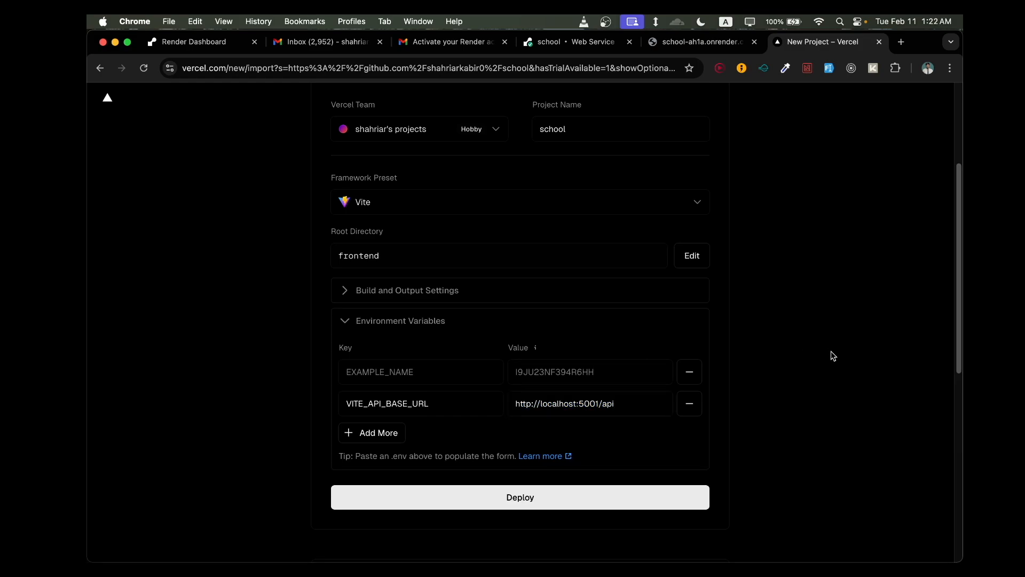
{"action": "left_click", "coordinate": [695, 41]}
{"action": "left_click", "coordinate": [324, 68]}
{"action": "key", "text": "super+c"}
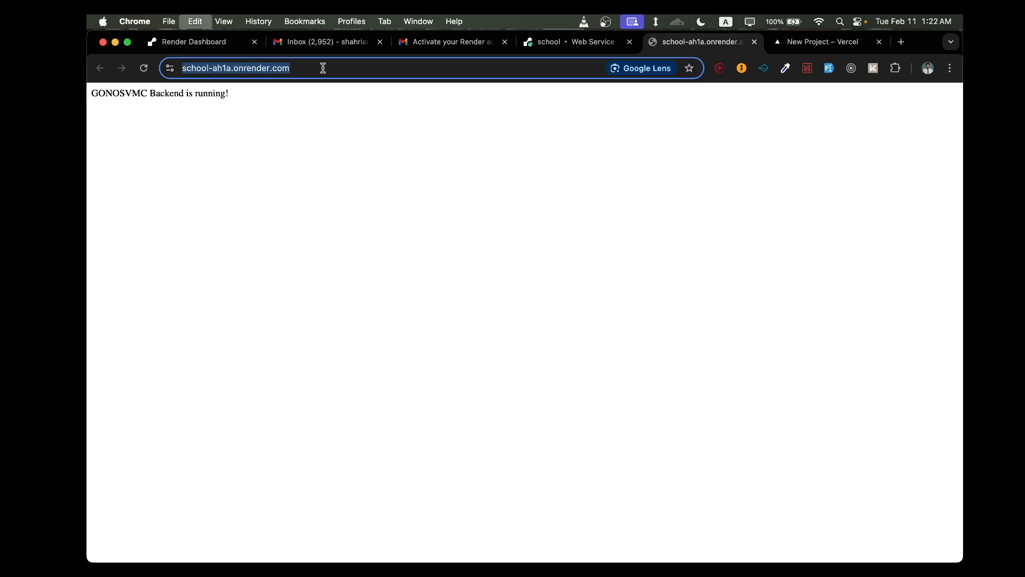
{"action": "left_click", "coordinate": [780, 40]}
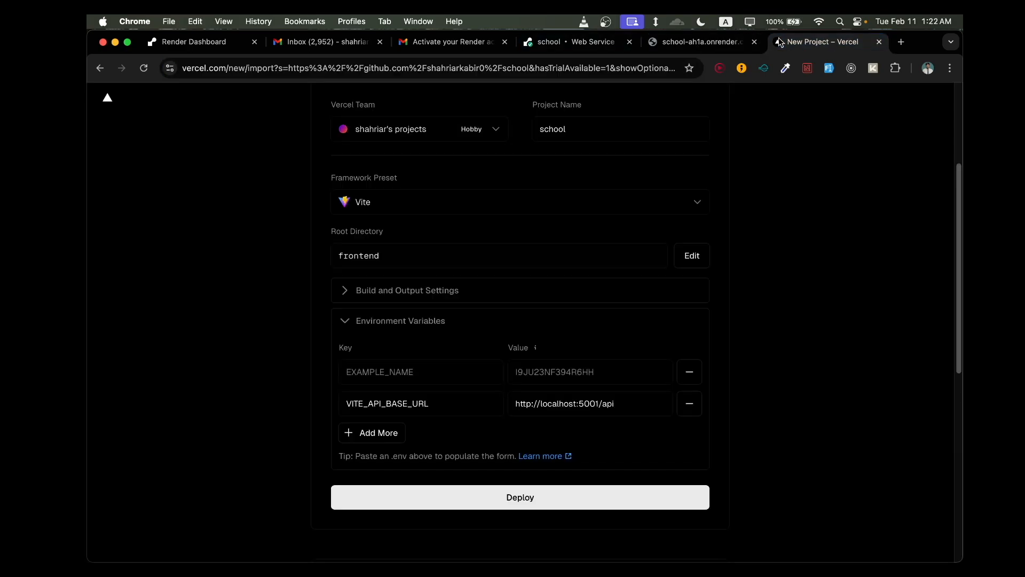
{"action": "left_click_drag", "start_coordinate": [634, 397], "coordinate": [492, 400]}
{"action": "key", "text": "super+v"}
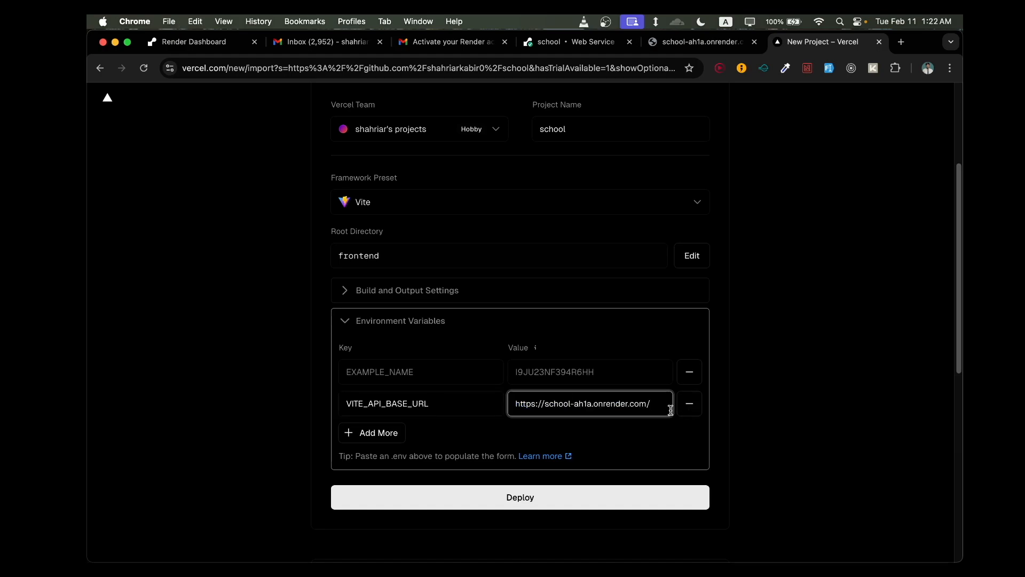
{"action": "key", "text": "super+z"}
{"action": "left_click_drag", "start_coordinate": [618, 406], "coordinate": [604, 405]}
{"action": "left_click", "coordinate": [620, 407]}
{"action": "key", "text": "super+a"}
{"action": "key", "text": "super+v"}
{"action": "type", "text": "a"}
- Remove the empty environment variable row and deploy the school project
{"action": "left_click", "coordinate": [681, 435]}
{"action": "double_click", "coordinate": [689, 372]}
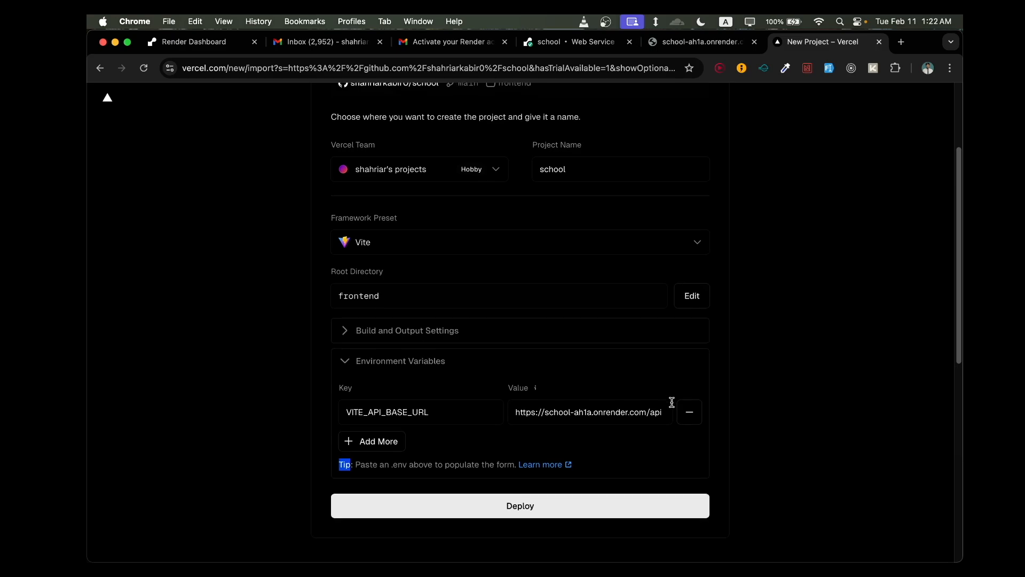
{"action": "scroll", "coordinate": [671, 403], "scroll_direction": "down", "scroll_amount": 2}
{"action": "left_click", "coordinate": [544, 418]}
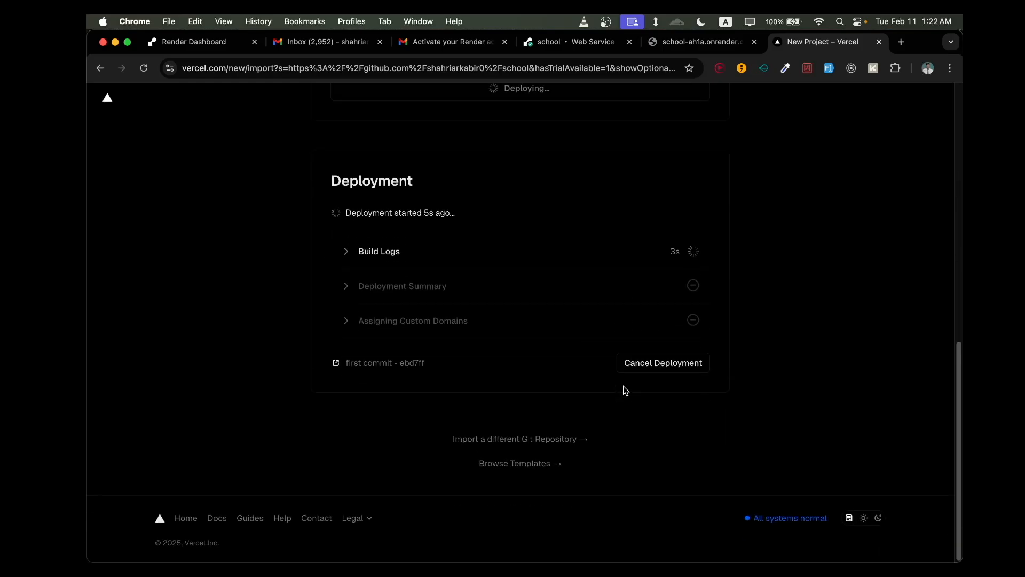
- Follow the deployment until it finishes and continue to the project's dashboard
{"action": "scroll", "coordinate": [623, 386], "scroll_direction": "up", "scroll_amount": 3}
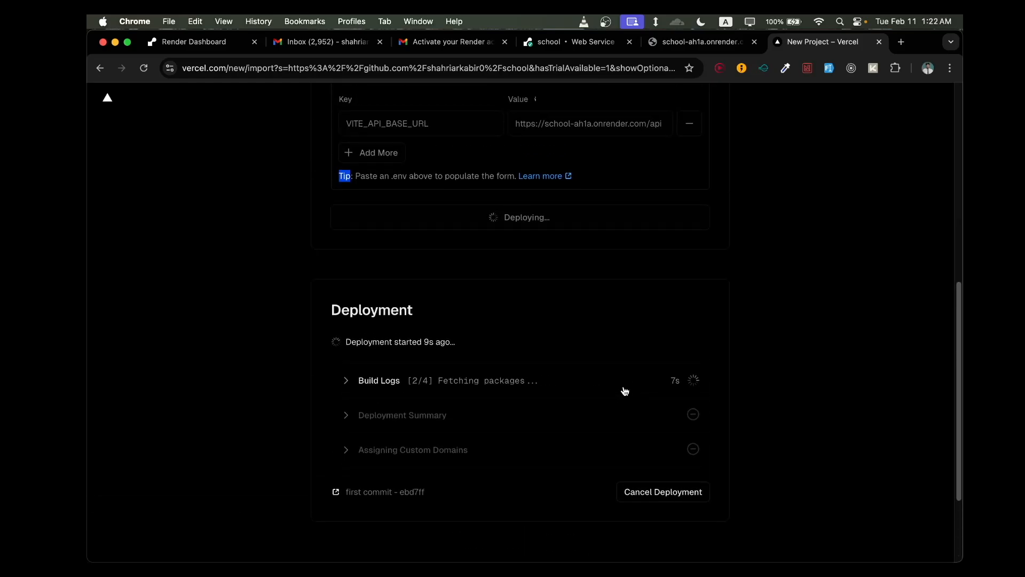
{"action": "scroll", "coordinate": [625, 391], "scroll_direction": "up", "scroll_amount": 6}
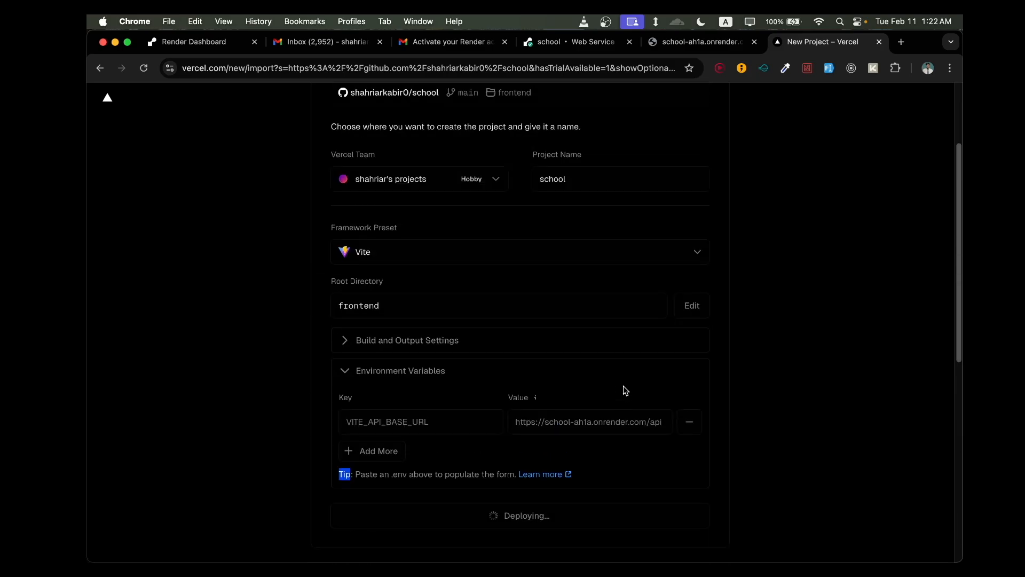
{"action": "scroll", "coordinate": [625, 391], "scroll_direction": "down", "scroll_amount": 6}
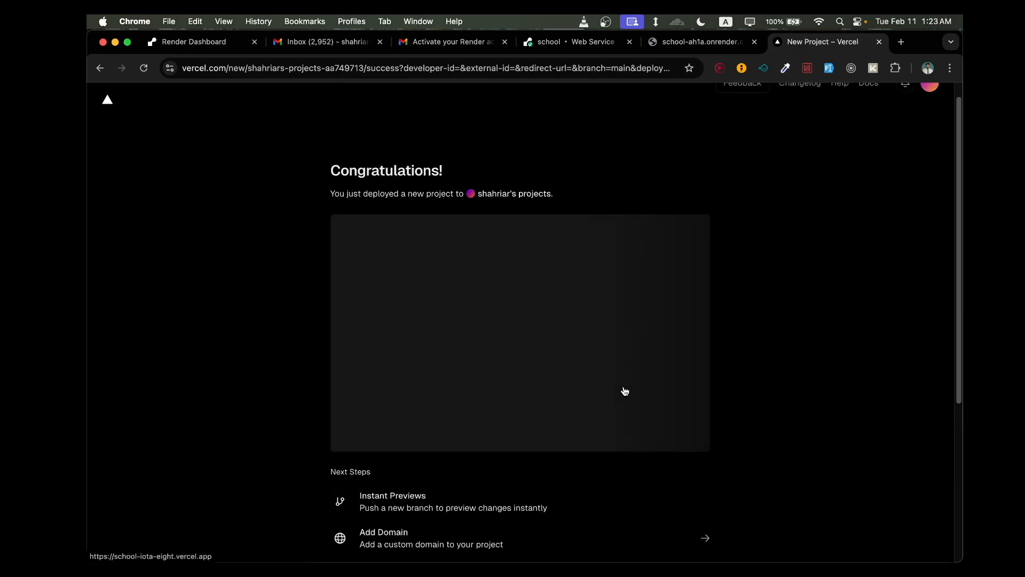
{"action": "scroll", "coordinate": [618, 449], "scroll_direction": "down", "scroll_amount": 3}
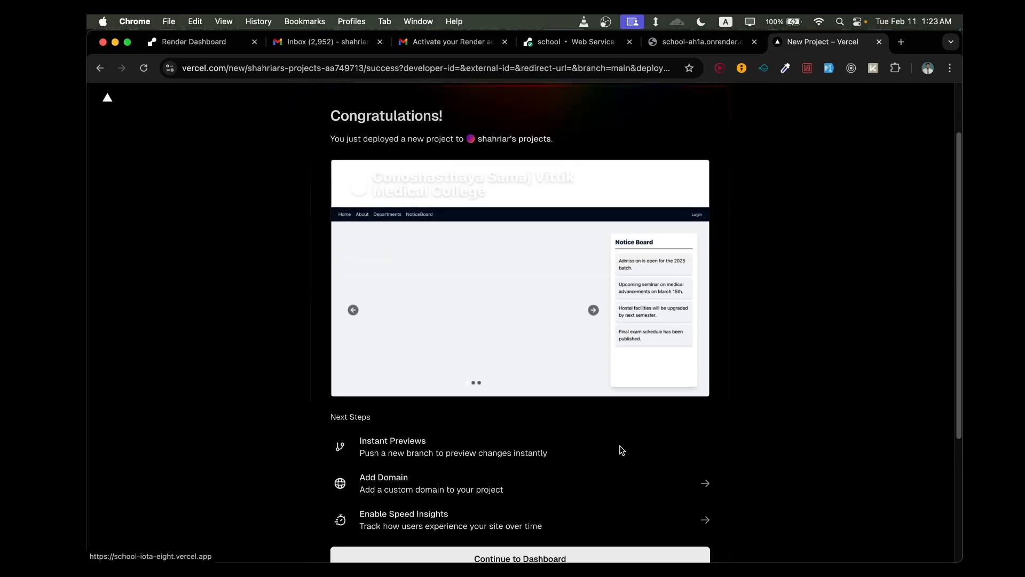
{"action": "scroll", "coordinate": [609, 293], "scroll_direction": "down", "scroll_amount": 3}
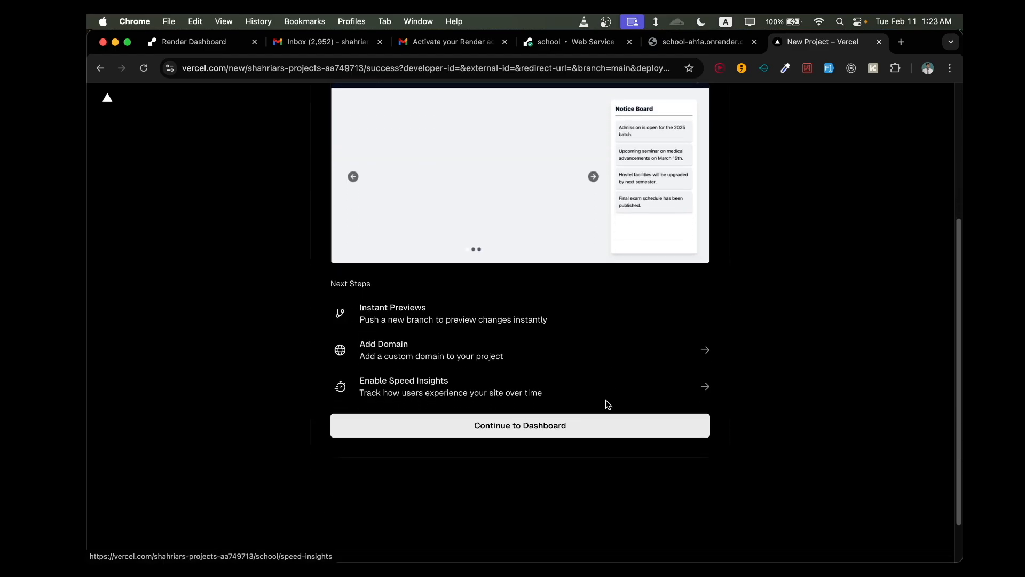
{"action": "left_click", "coordinate": [607, 427]}
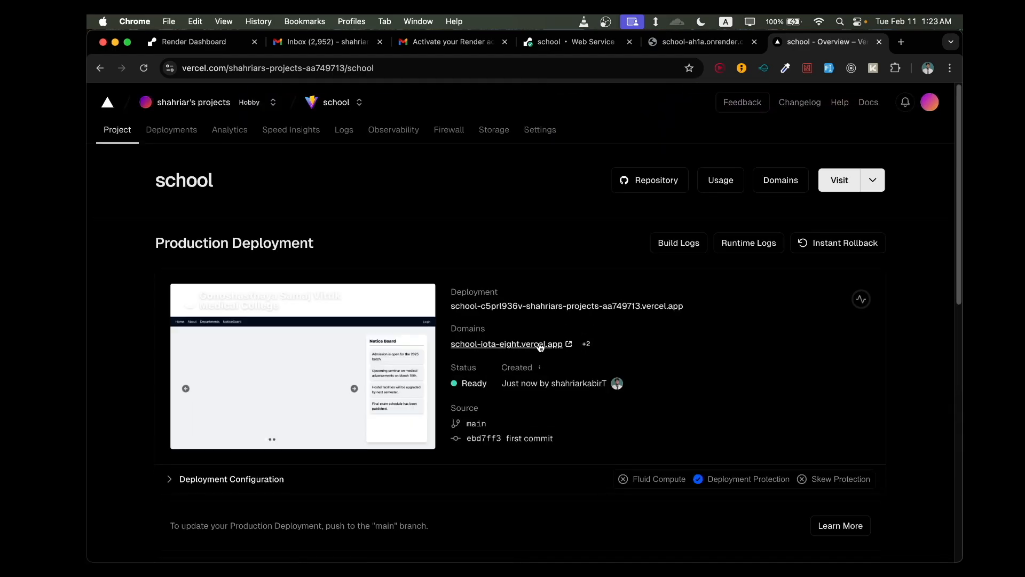
- Open the deployed site at school-iota-eight.vercel.app from the project's domains and reload its home page
{"action": "left_click", "coordinate": [541, 347]}
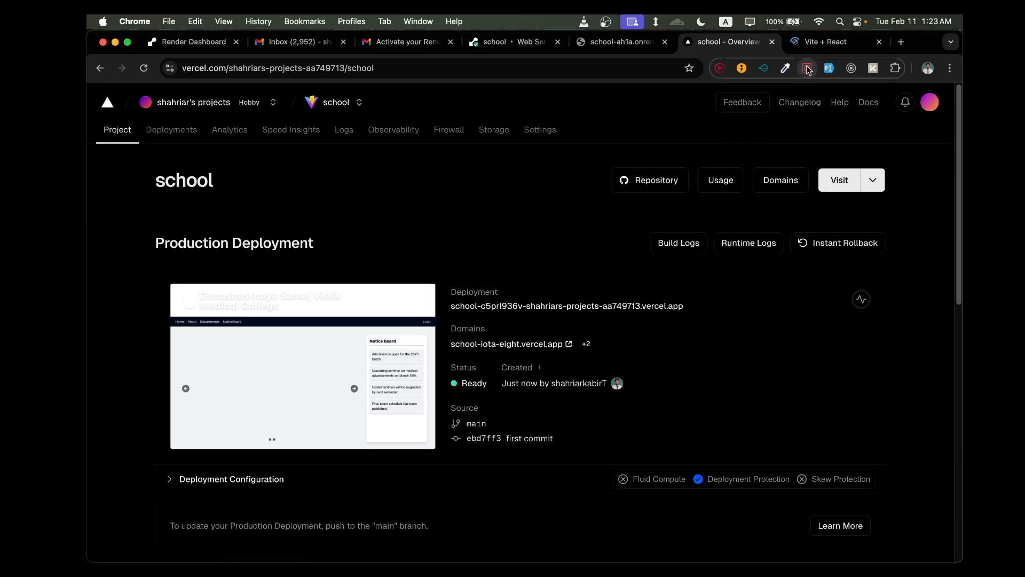
{"action": "left_click", "coordinate": [827, 42]}
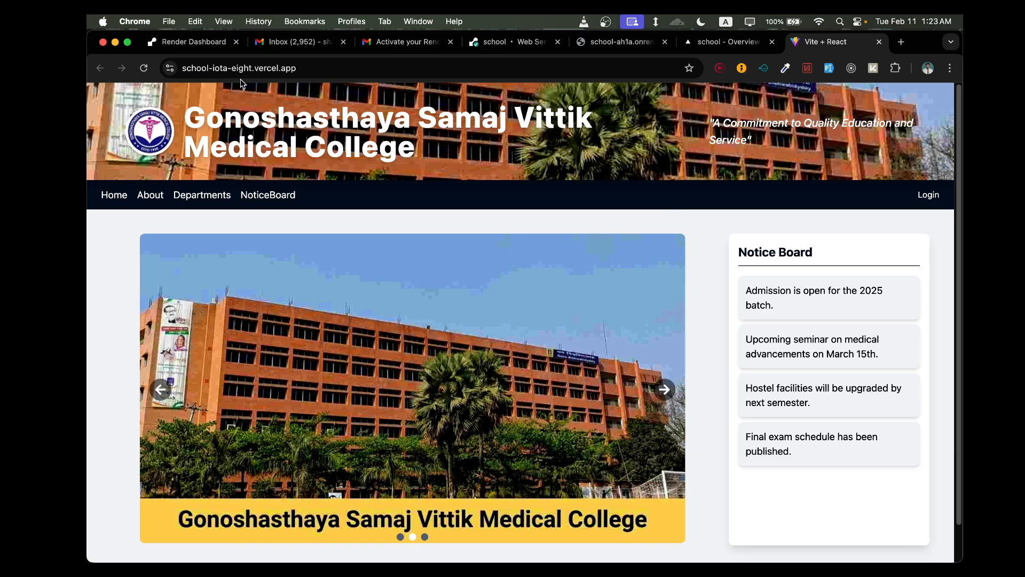
{"action": "left_click", "coordinate": [321, 68]}
{"action": "left_click", "coordinate": [328, 69]}
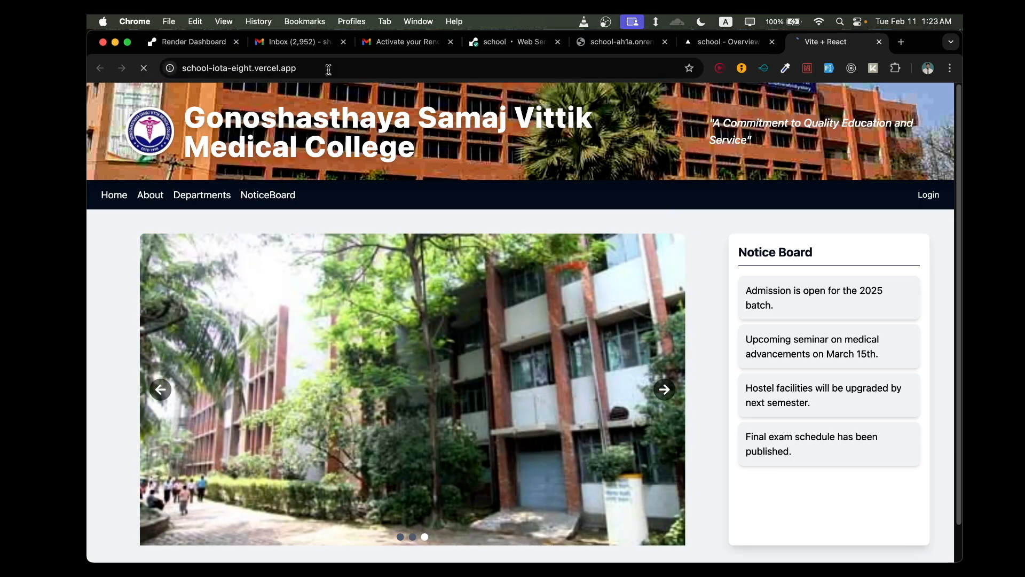
{"action": "right_click", "coordinate": [594, 247]}
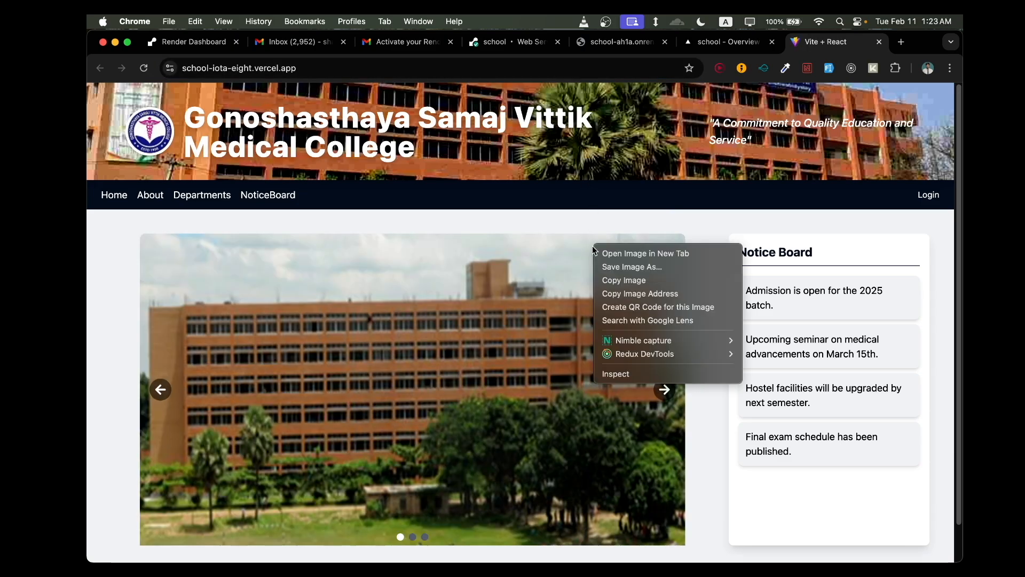
{"action": "left_click", "coordinate": [644, 212]}
- Try to log in to the deployed site with the account's e-mail address and password
{"action": "left_click", "coordinate": [929, 196]}
{"action": "left_click", "coordinate": [571, 302]}
{"action": "left_click", "coordinate": [570, 337]}
{"action": "left_click", "coordinate": [545, 352]}
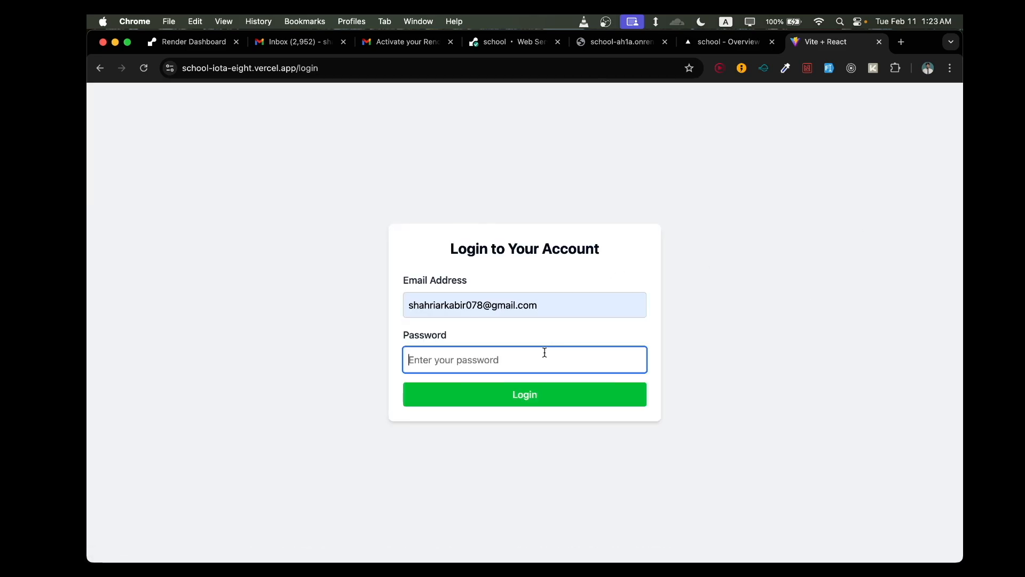
{"action": "type", "text": "•"}
{"action": "left_click", "coordinate": [547, 384]}
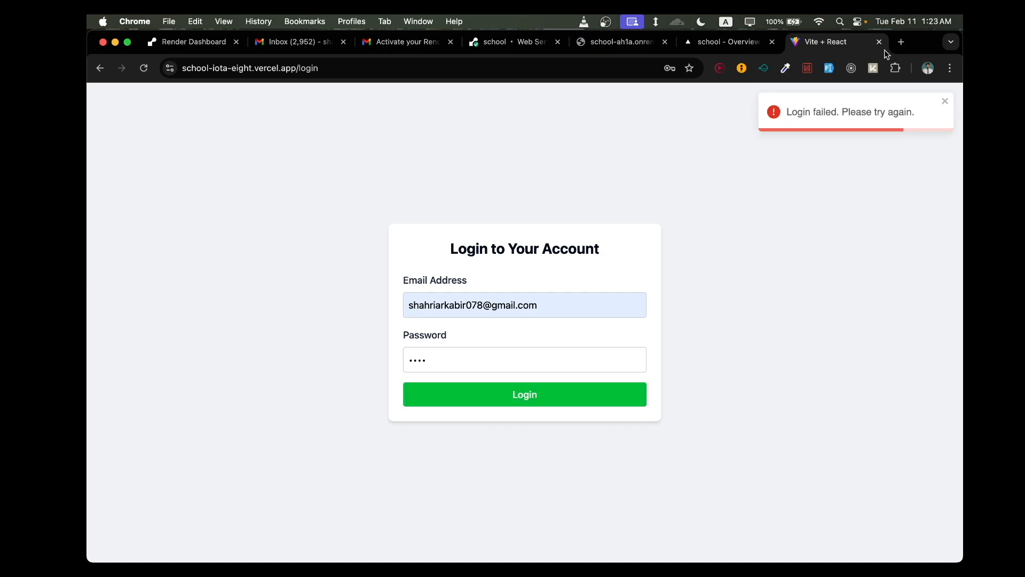
- Inspect the login page with the developer tools and read the console's error messages
{"action": "right_click", "coordinate": [778, 261]}
{"action": "left_click", "coordinate": [824, 499]}
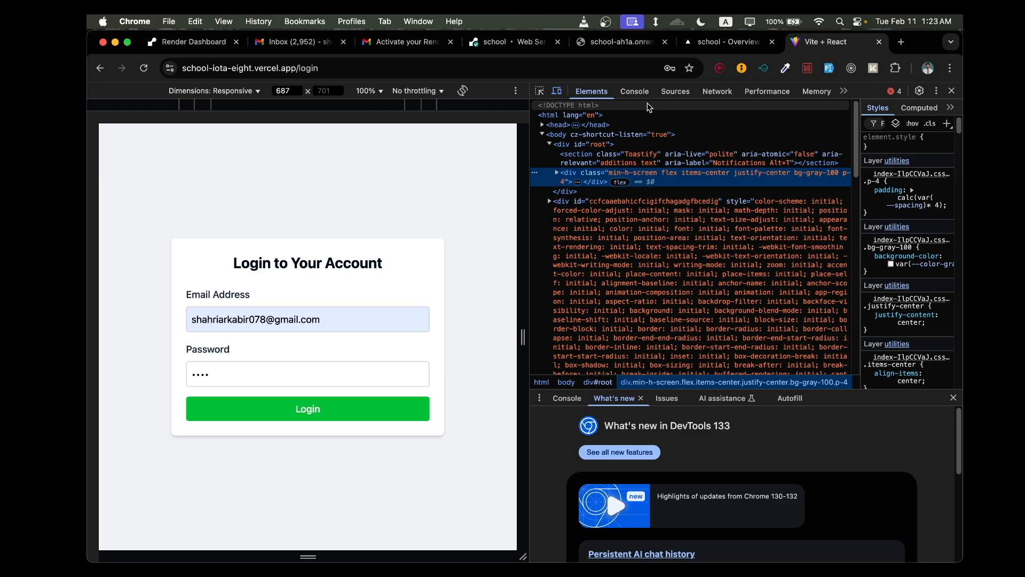
{"action": "left_click", "coordinate": [643, 97]}
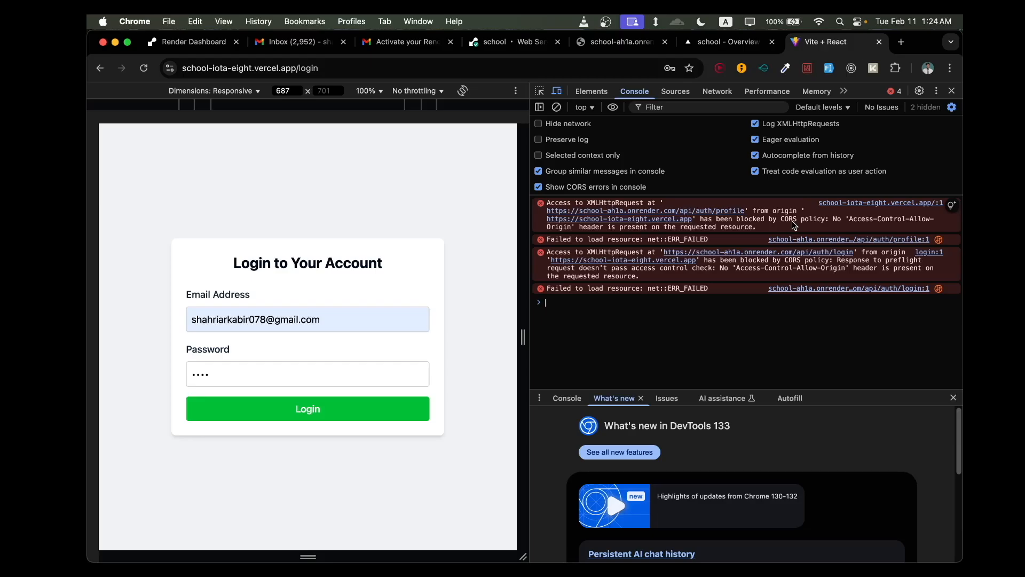
- Switch to VS Code and open server.js from the backend folder
{"action": "mouse_move", "coordinate": [495, 552]}
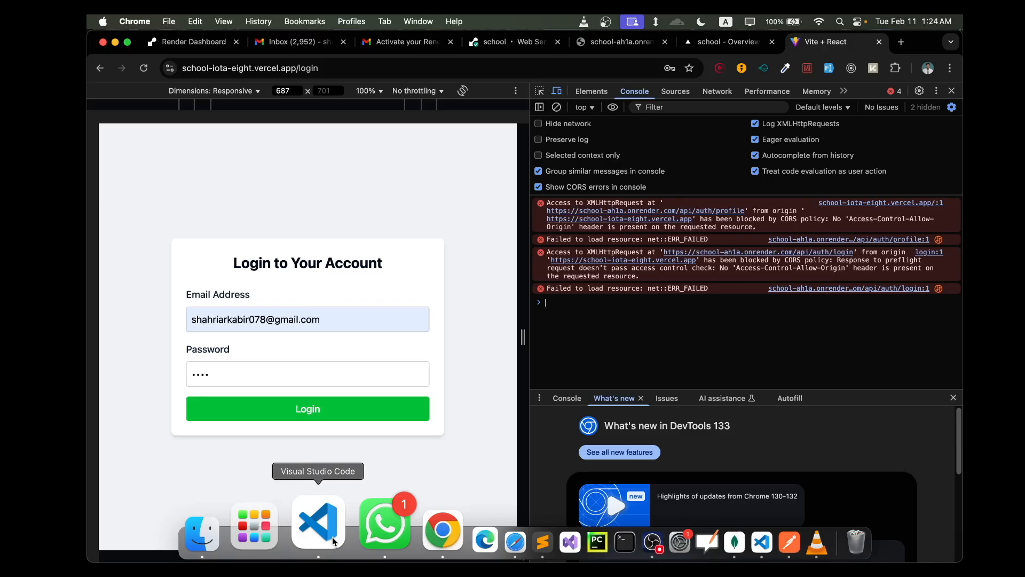
{"action": "left_click", "coordinate": [332, 540]}
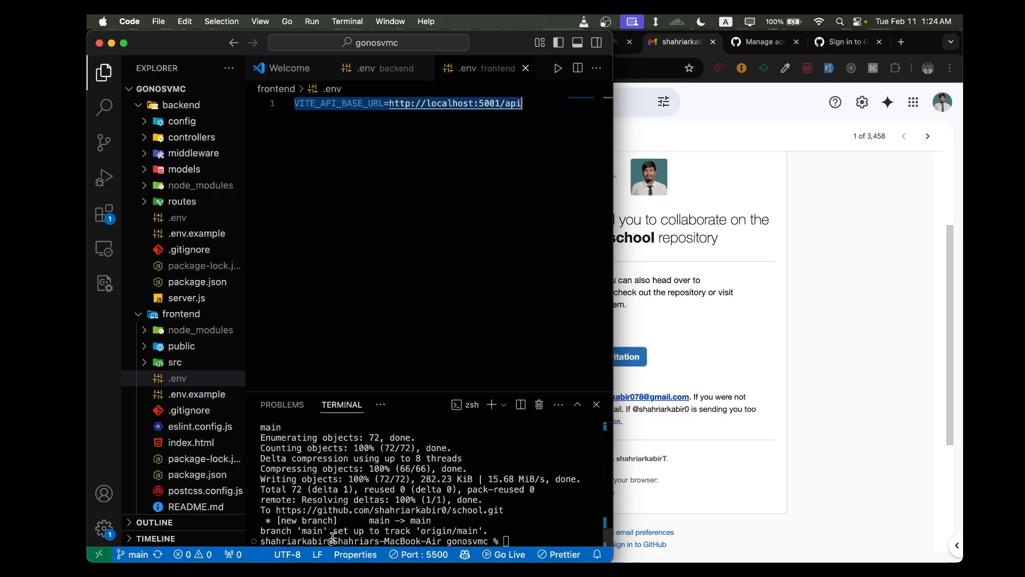
{"action": "left_click", "coordinate": [364, 213]}
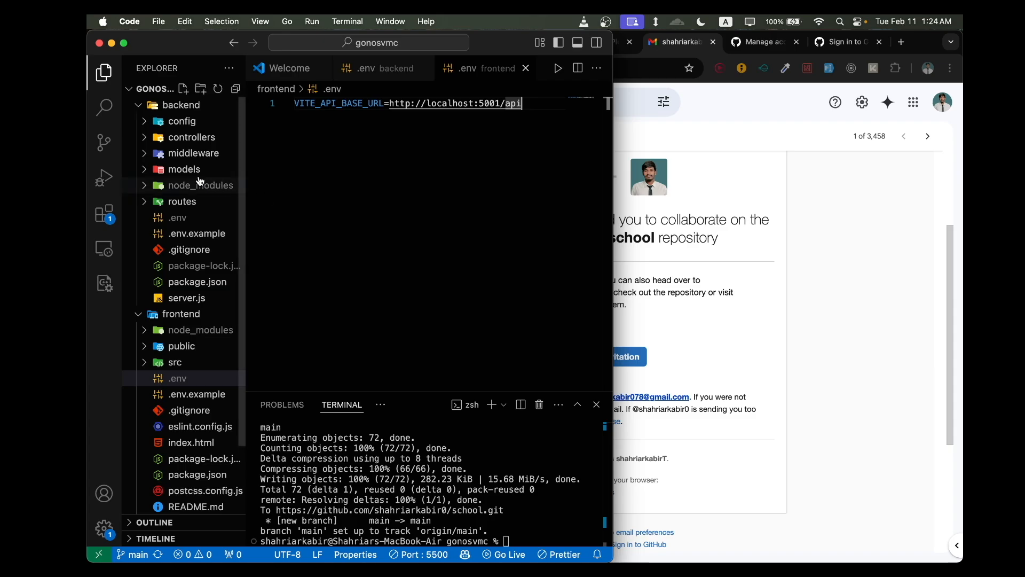
{"action": "left_click", "coordinate": [196, 303]}
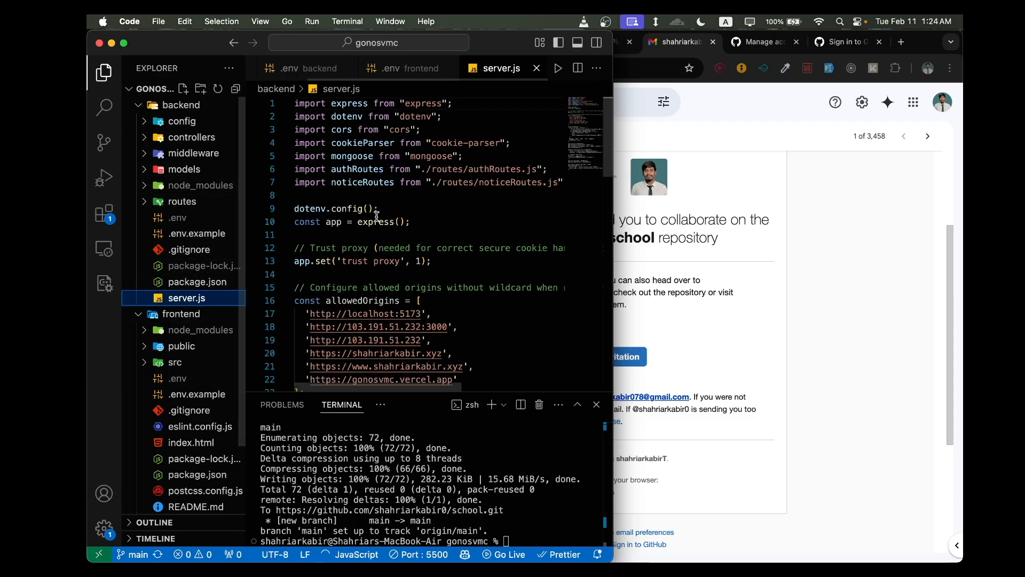
- Examine the allowedOrigins list and the corsOptions definition in the backend's server.js
{"action": "scroll", "coordinate": [383, 292], "scroll_direction": "down", "scroll_amount": 5}
{"action": "left_click_drag", "start_coordinate": [473, 309], "coordinate": [297, 236]}
{"action": "left_click", "coordinate": [409, 316]}
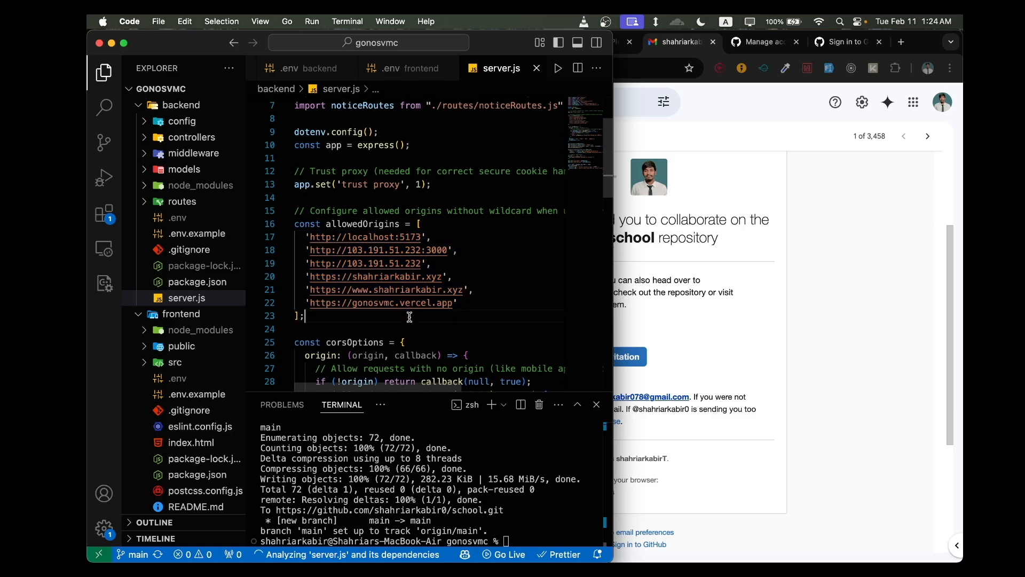
{"action": "scroll", "coordinate": [410, 317], "scroll_direction": "down", "scroll_amount": 1}
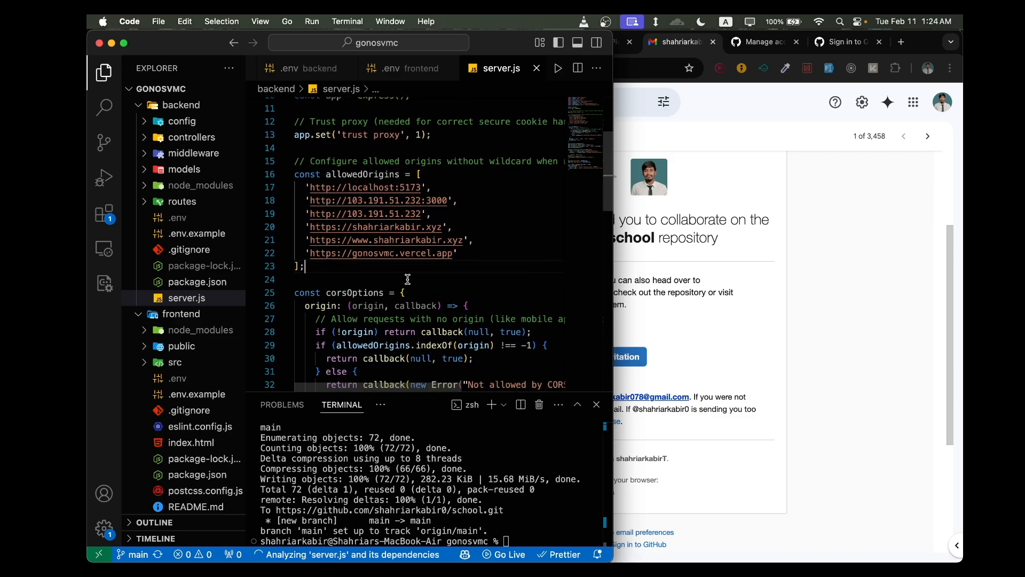
{"action": "double_click", "coordinate": [335, 293]}
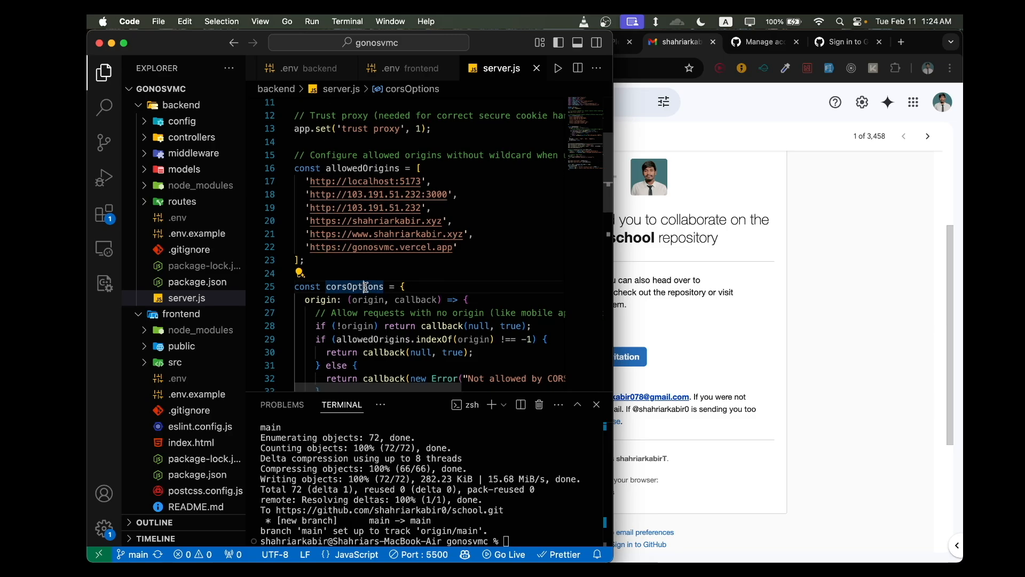
{"action": "scroll", "coordinate": [457, 258], "scroll_direction": "up", "scroll_amount": 5}
{"action": "scroll", "coordinate": [463, 286], "scroll_direction": "down", "scroll_amount": 5}
{"action": "scroll", "coordinate": [470, 314], "scroll_direction": "up", "scroll_amount": 3}
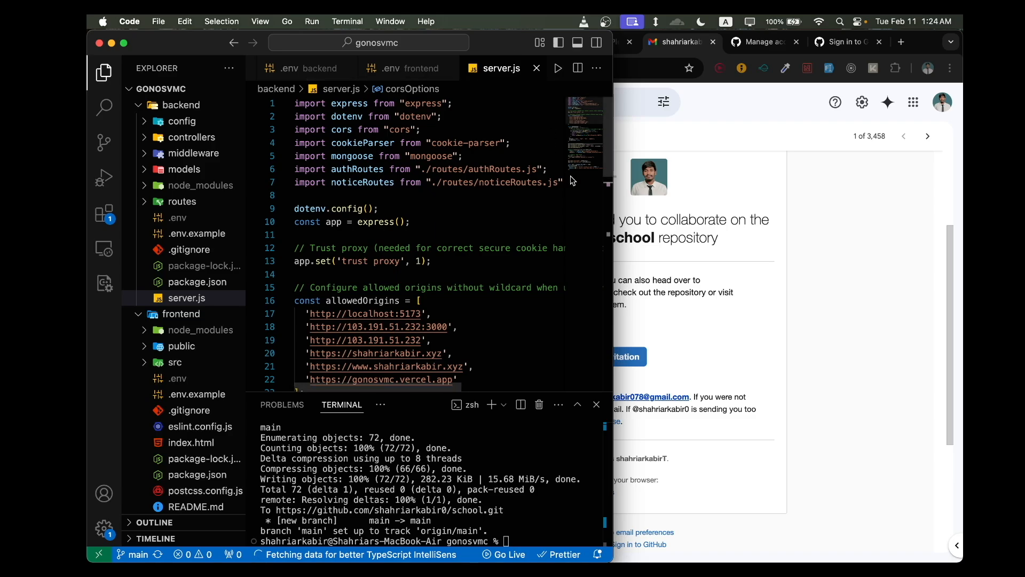
- Widen the VS Code window to the full width of the screen
{"action": "left_click_drag", "start_coordinate": [611, 227], "coordinate": [784, 222]}
{"action": "left_click_drag", "start_coordinate": [613, 223], "coordinate": [963, 223]}
{"action": "scroll", "coordinate": [564, 258], "scroll_direction": "up", "scroll_amount": 5}
{"action": "scroll", "coordinate": [564, 258], "scroll_direction": "up", "scroll_amount": 3}
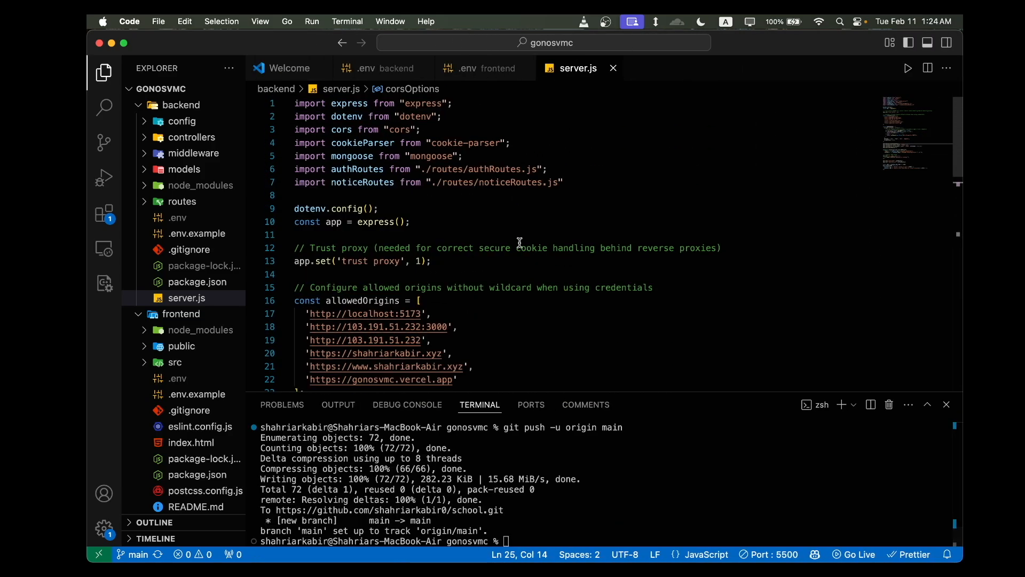
- Examine the cors import and the trust proxy setup at the beginning of server.js
{"action": "left_click_drag", "start_coordinate": [422, 130], "coordinate": [294, 129]}
{"action": "left_click", "coordinate": [423, 211]}
{"action": "scroll", "coordinate": [424, 214], "scroll_direction": "down", "scroll_amount": 1}
{"action": "scroll", "coordinate": [423, 214], "scroll_direction": "up", "scroll_amount": 1}
{"action": "left_click_drag", "start_coordinate": [424, 129], "coordinate": [294, 130]}
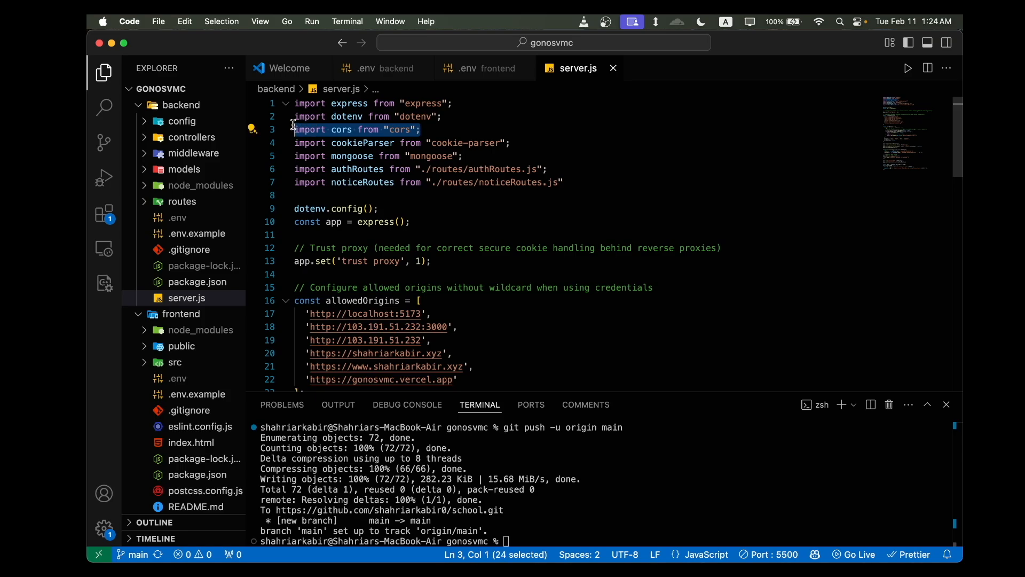
{"action": "scroll", "coordinate": [465, 249], "scroll_direction": "down", "scroll_amount": 1}
{"action": "scroll", "coordinate": [465, 248], "scroll_direction": "up", "scroll_amount": 1}
{"action": "left_click", "coordinate": [465, 249]}
{"action": "scroll", "coordinate": [465, 248], "scroll_direction": "down", "scroll_amount": 2}
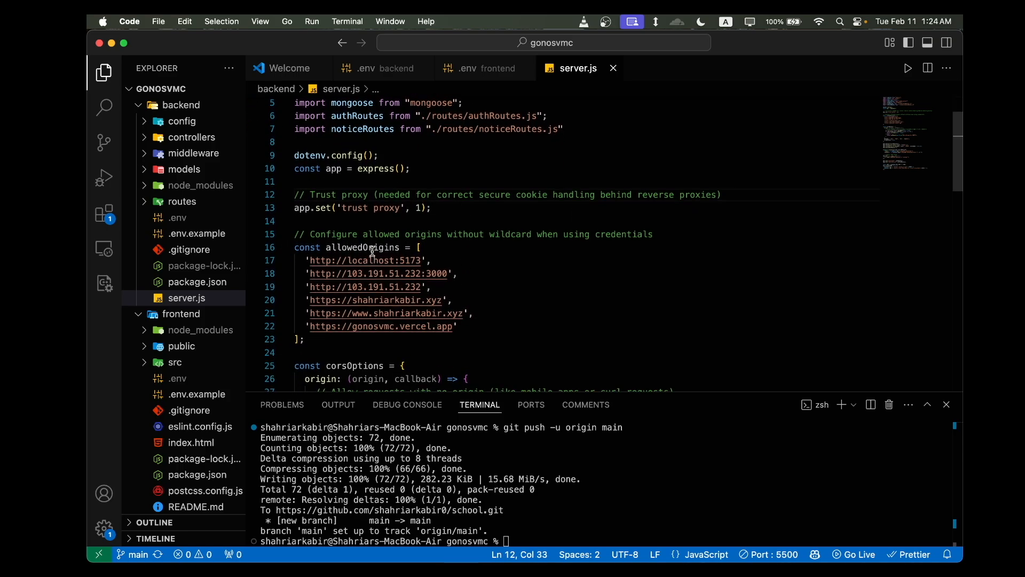
- Review the origins already listed in the allowedOrigins array
{"action": "left_click", "coordinate": [374, 252]}
{"action": "left_click", "coordinate": [473, 329]}
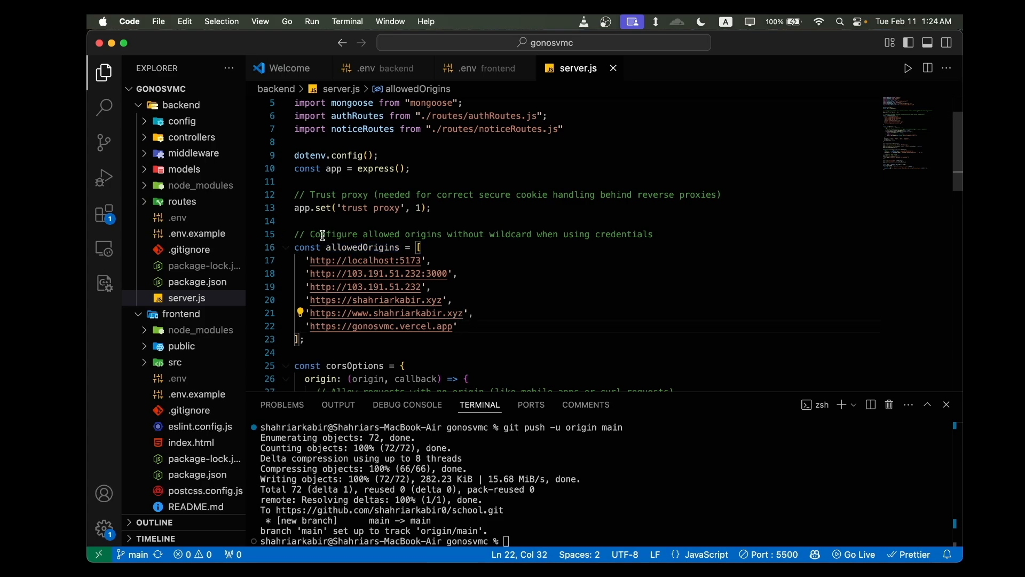
{"action": "key", "text": "shift+Up"}
{"action": "key", "text": "shift+Up"}
{"action": "key", "text": "shift+Up"}
{"action": "key", "text": "shift+Up"}
{"action": "key", "text": "shift+Up"}
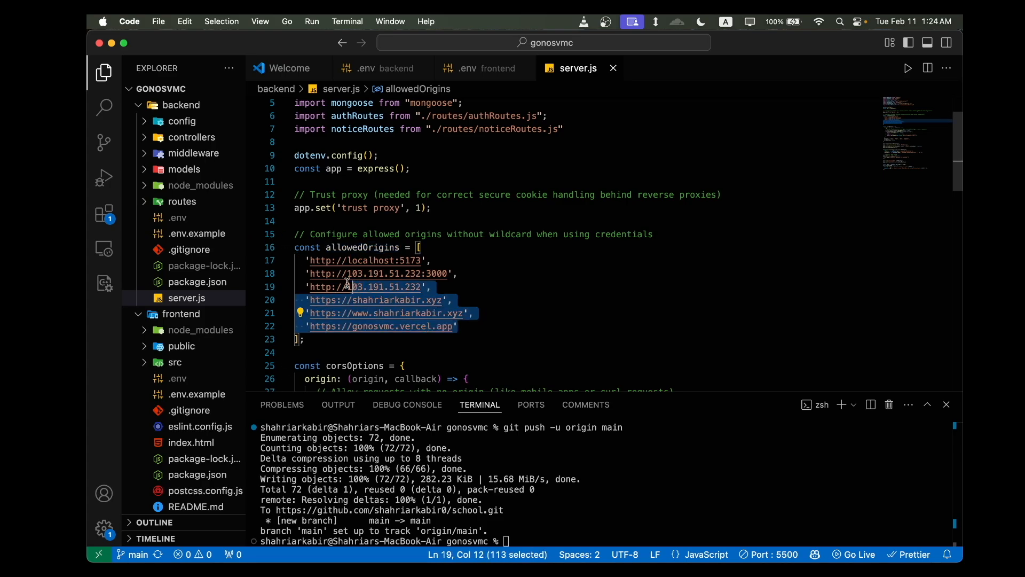
{"action": "key", "text": "super+shift+Left"}
{"action": "left_click", "coordinate": [483, 330]}
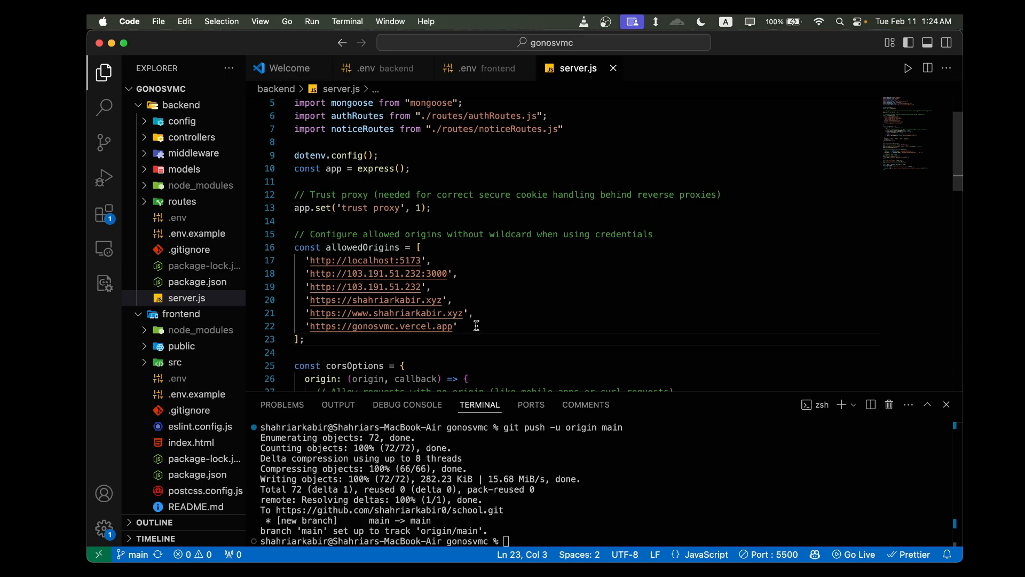
{"action": "scroll", "coordinate": [484, 330], "scroll_direction": "down", "scroll_amount": 1}
{"action": "type", "text": ","}
{"action": "key", "text": "Return"}
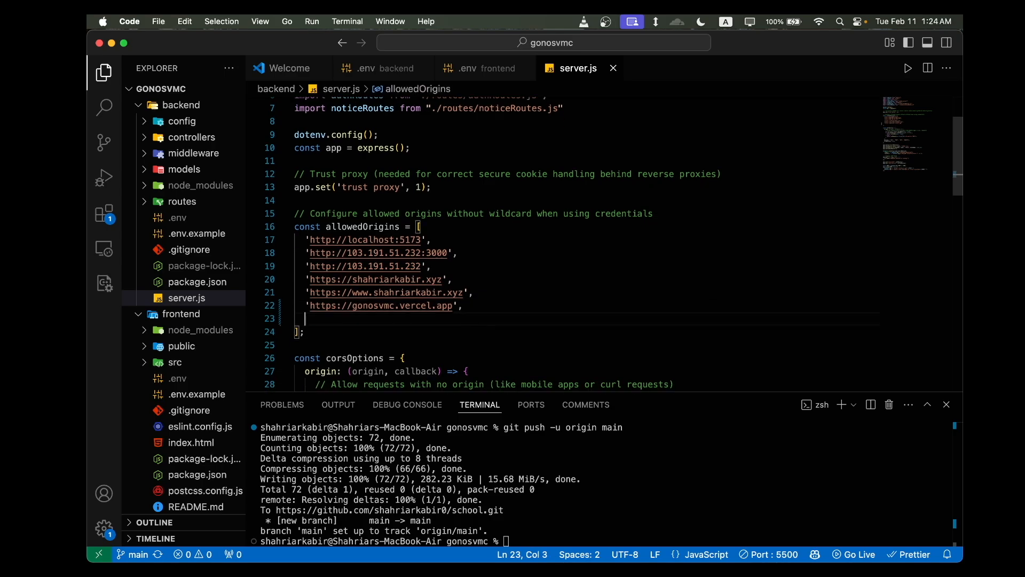
{"action": "key", "text": "super+Tab"}
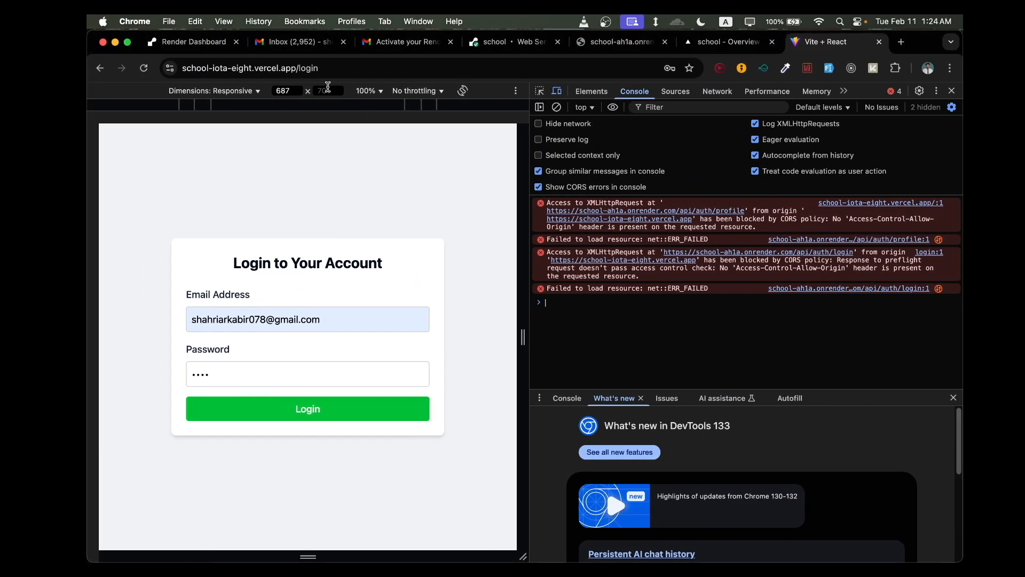
{"action": "left_click", "coordinate": [303, 64]}
{"action": "left_click", "coordinate": [300, 65]}
{"action": "double_click", "coordinate": [345, 68]}
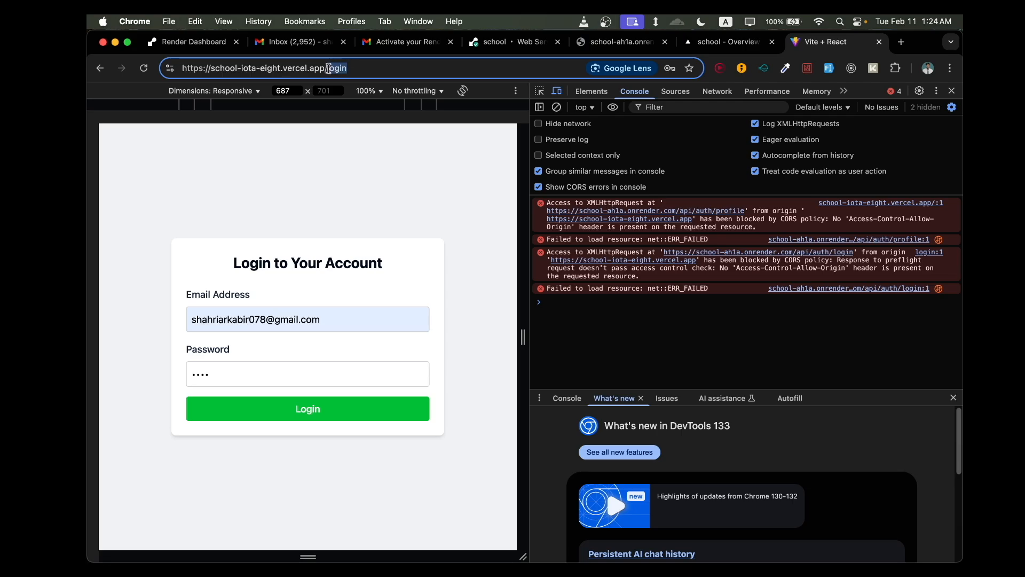
{"action": "key", "text": "BackSpace"}
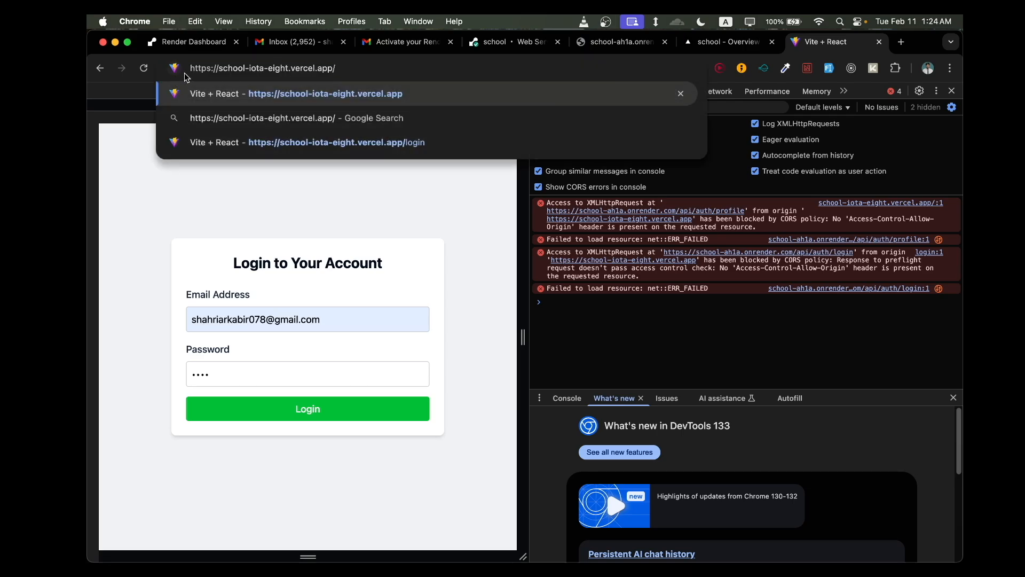
{"action": "left_click_drag", "start_coordinate": [348, 68], "coordinate": [191, 66]}
{"action": "key", "text": "super+c"}
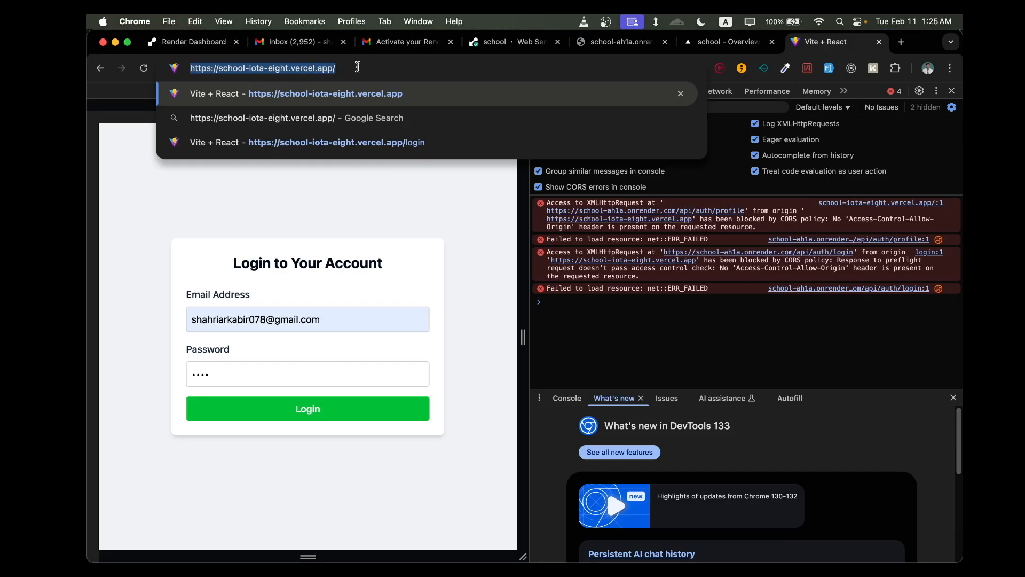
{"action": "key", "text": "super+Tab"}
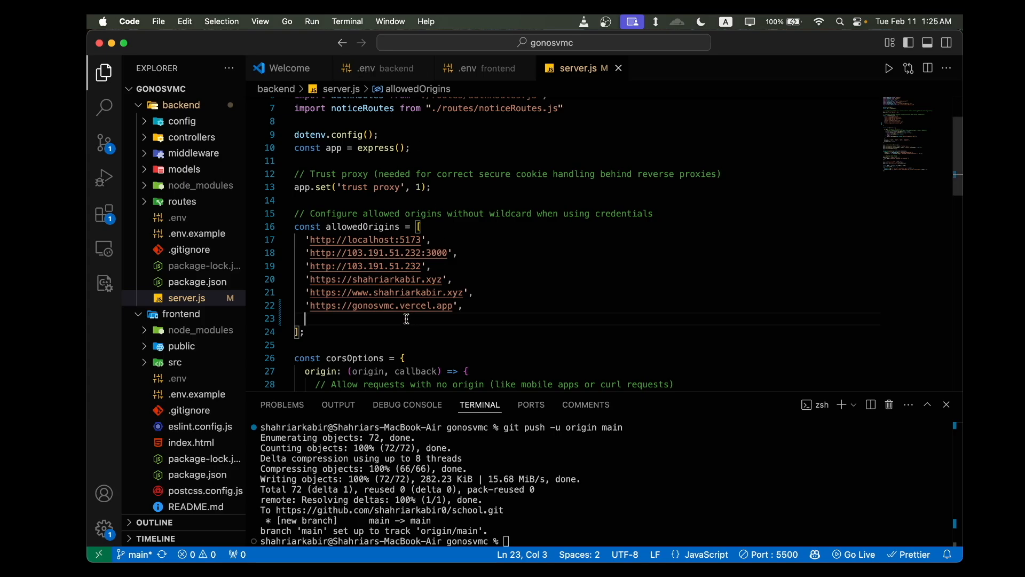
{"action": "key", "text": "super+v"}
{"action": "left_click", "coordinate": [307, 320]}
{"action": "type", "text": "'"}
{"action": "key", "text": "super+Right"}
{"action": "key", "text": "BackSpace"}
{"action": "type", "text": "',"}
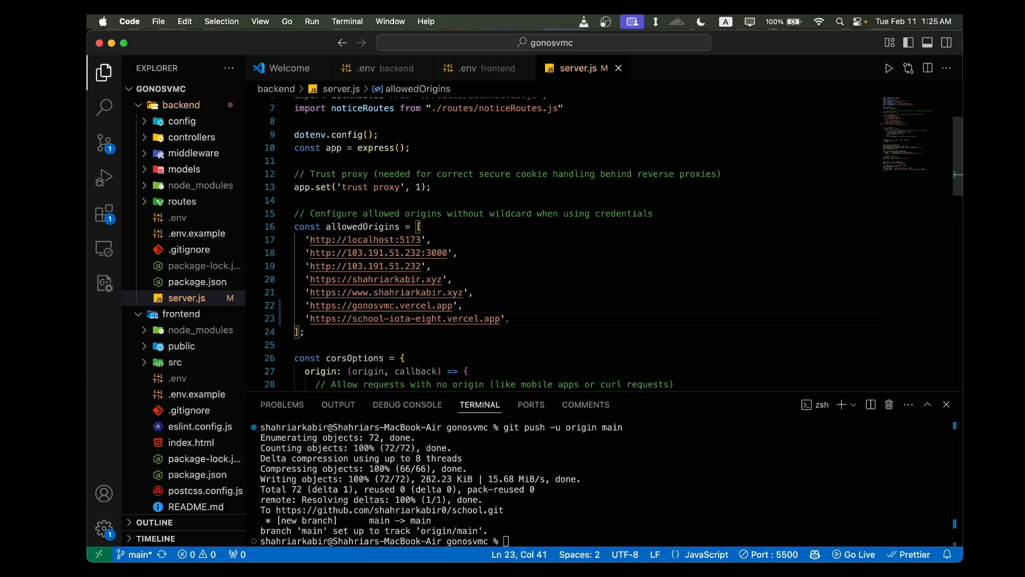
- Examine the corsOptions definition in server.js, including its origin check, methods and credentials
{"action": "scroll", "coordinate": [534, 334], "scroll_direction": "down", "scroll_amount": 3}
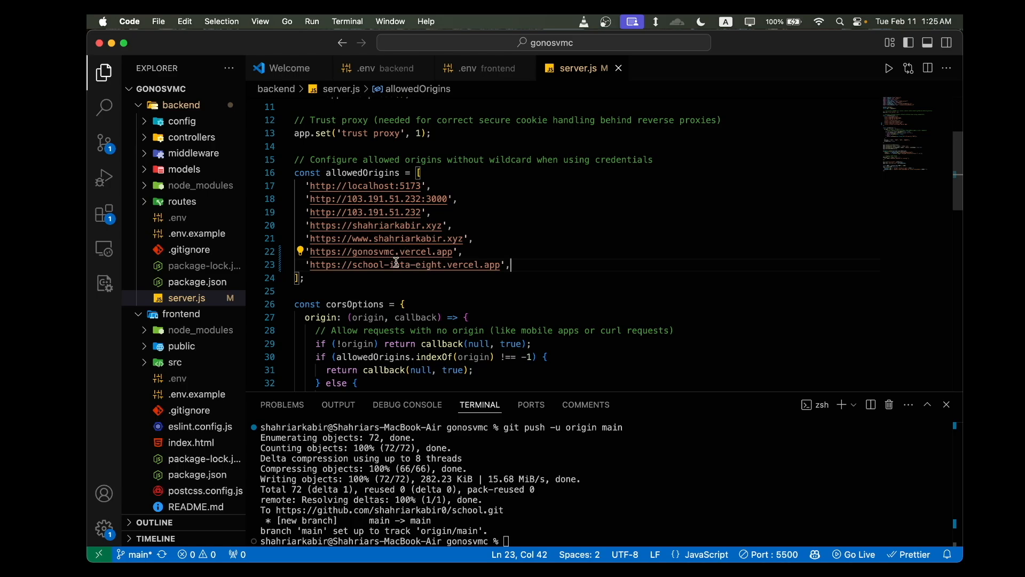
{"action": "scroll", "coordinate": [396, 261], "scroll_direction": "down", "scroll_amount": 3}
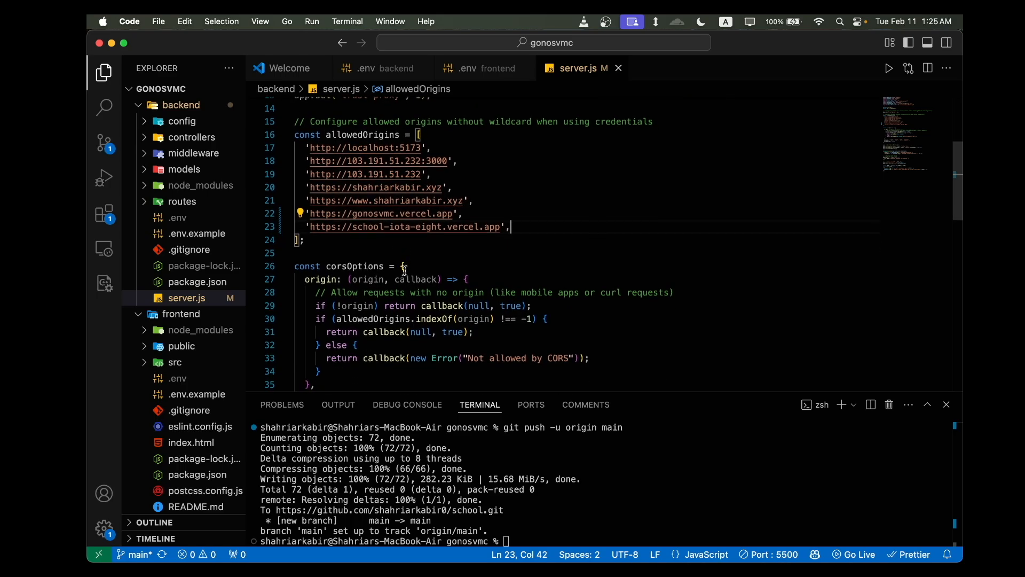
{"action": "scroll", "coordinate": [405, 264], "scroll_direction": "down", "scroll_amount": 1}
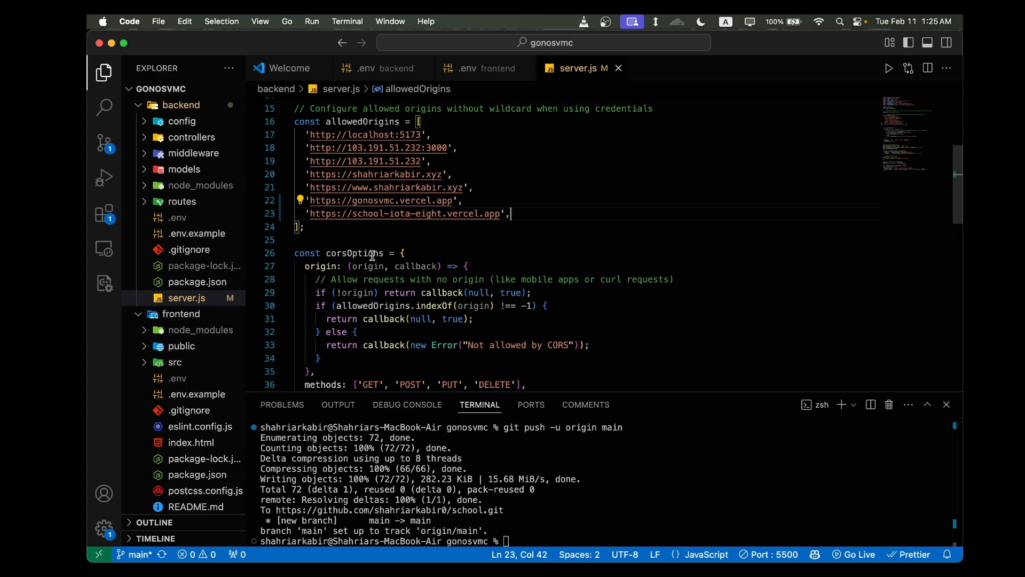
{"action": "scroll", "coordinate": [372, 256], "scroll_direction": "down", "scroll_amount": 1}
{"action": "scroll", "coordinate": [373, 267], "scroll_direction": "down", "scroll_amount": 2}
{"action": "scroll", "coordinate": [429, 271], "scroll_direction": "down", "scroll_amount": 1}
{"action": "left_click_drag", "start_coordinate": [444, 354], "coordinate": [311, 236]}
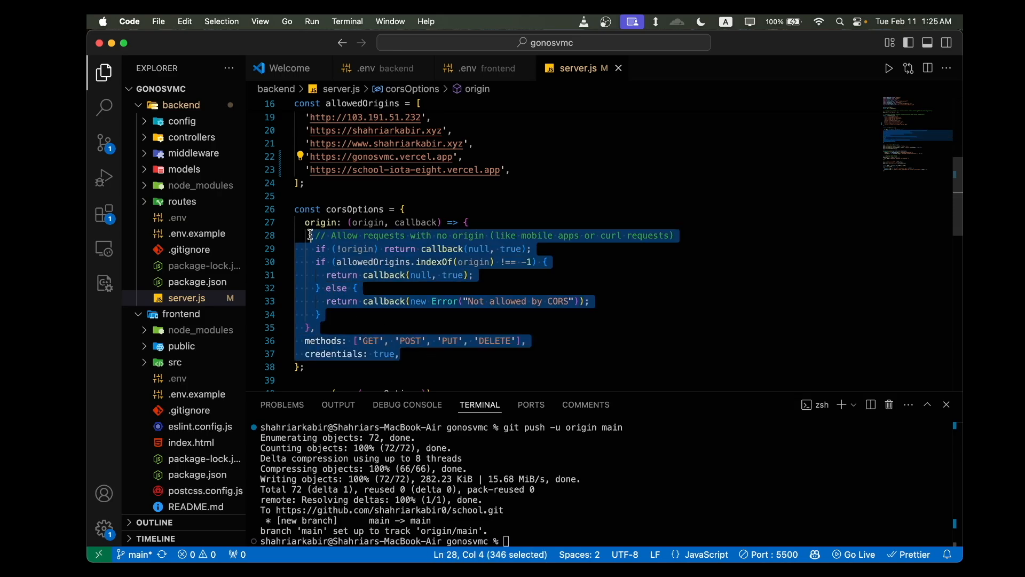
{"action": "left_click_drag", "start_coordinate": [362, 369], "coordinate": [288, 211]}
{"action": "left_click", "coordinate": [469, 310]}
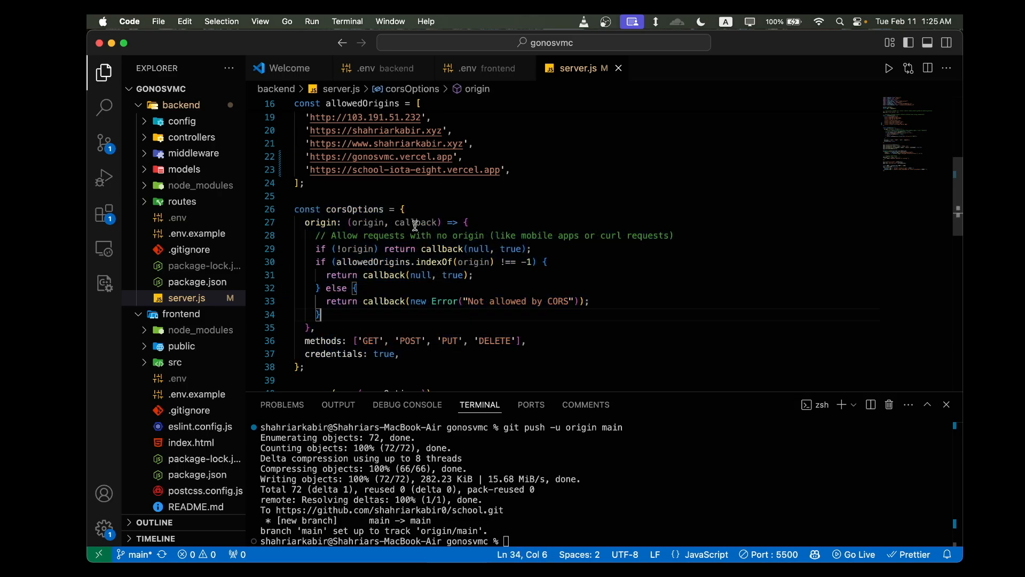
{"action": "left_click_drag", "start_coordinate": [363, 368], "coordinate": [307, 216]}
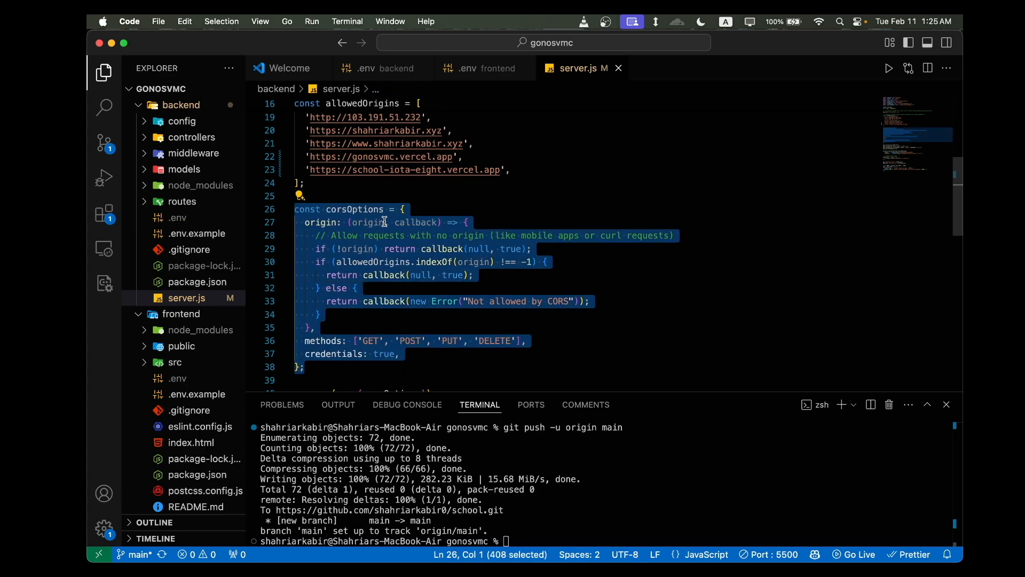
{"action": "left_click", "coordinate": [448, 221]}
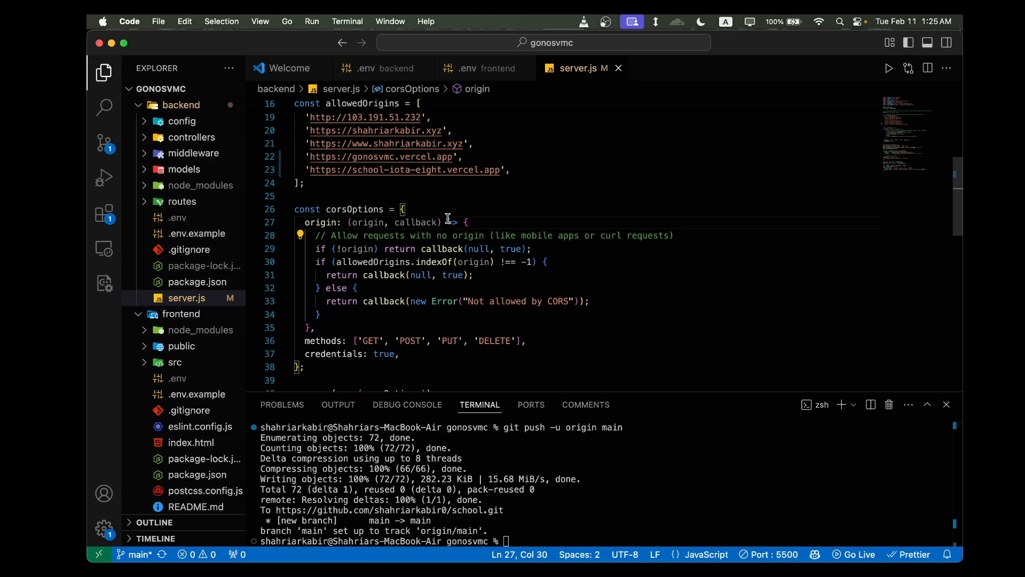
{"action": "scroll", "coordinate": [449, 219], "scroll_direction": "up", "scroll_amount": 2}
- Compare the deployed site's address in Chrome with the new allowedOrigins entry in server.js
{"action": "key", "text": "ctrl+Up"}
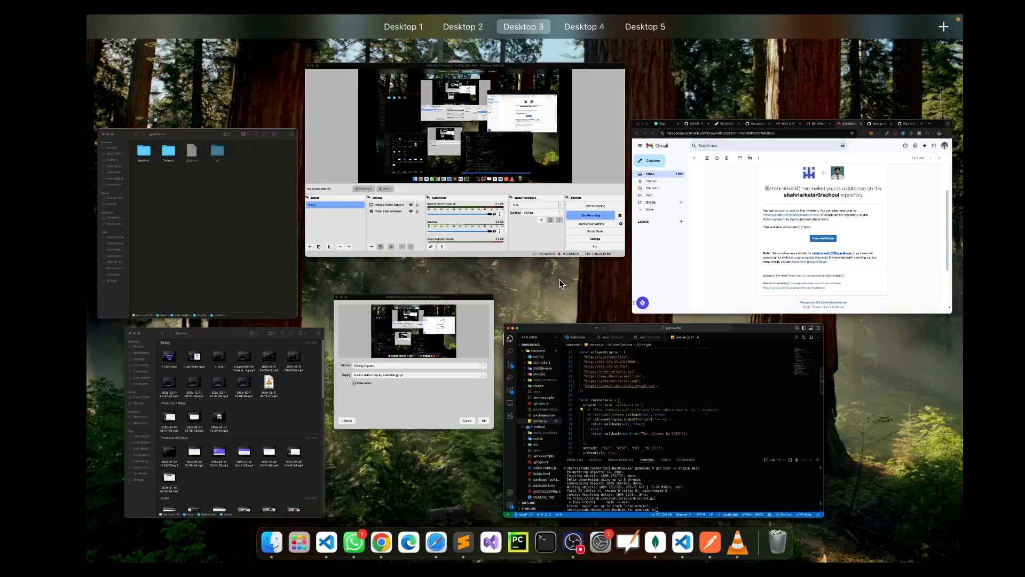
{"action": "left_click", "coordinate": [655, 378]}
{"action": "key", "text": "ctrl+Right"}
{"action": "left_click", "coordinate": [257, 69]}
{"action": "left_click_drag", "start_coordinate": [332, 69], "coordinate": [178, 67]}
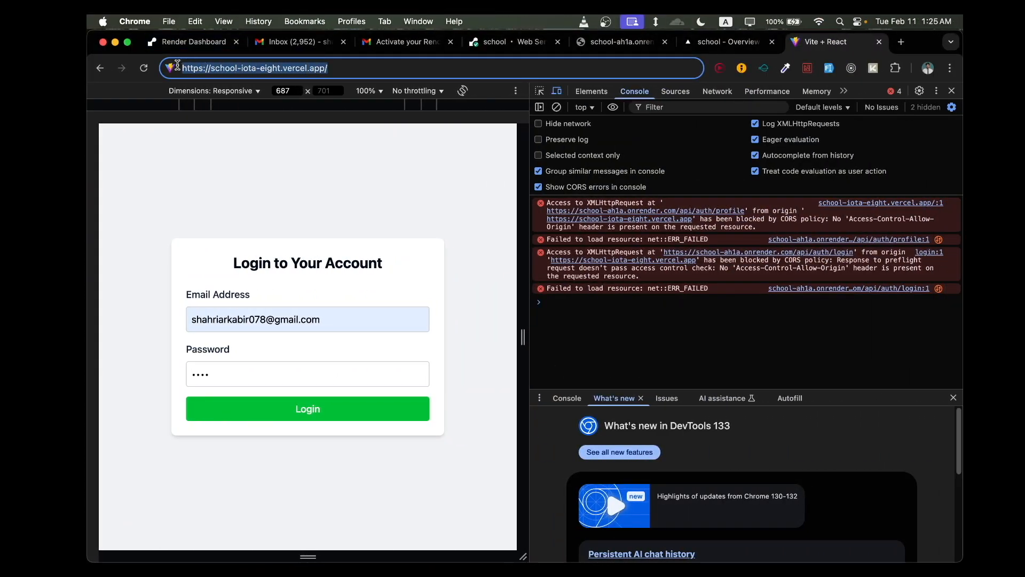
{"action": "key", "text": "ctrl+Left"}
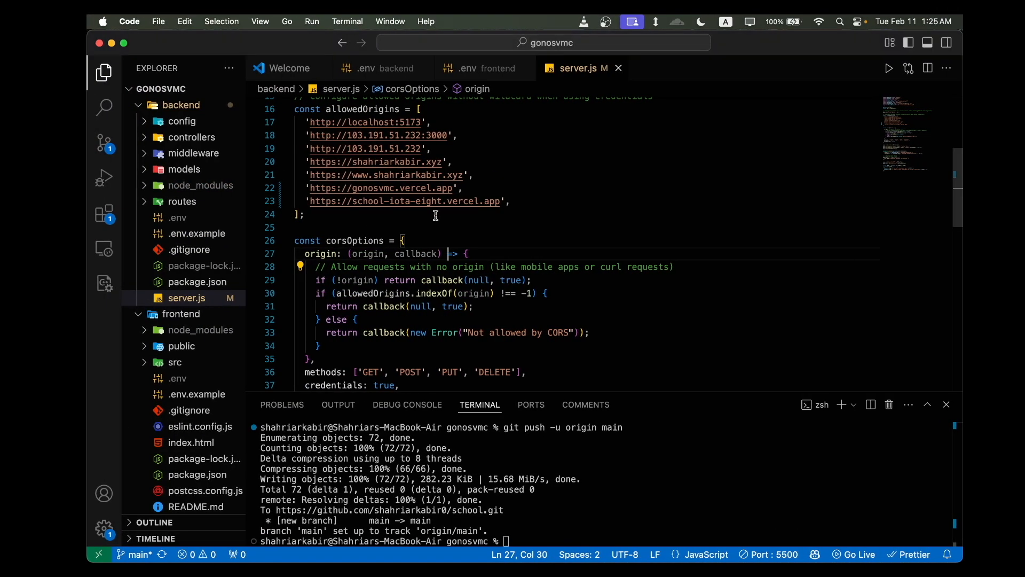
{"action": "left_click", "coordinate": [509, 201]}
{"action": "scroll", "coordinate": [508, 227], "scroll_direction": "up", "scroll_amount": 3}
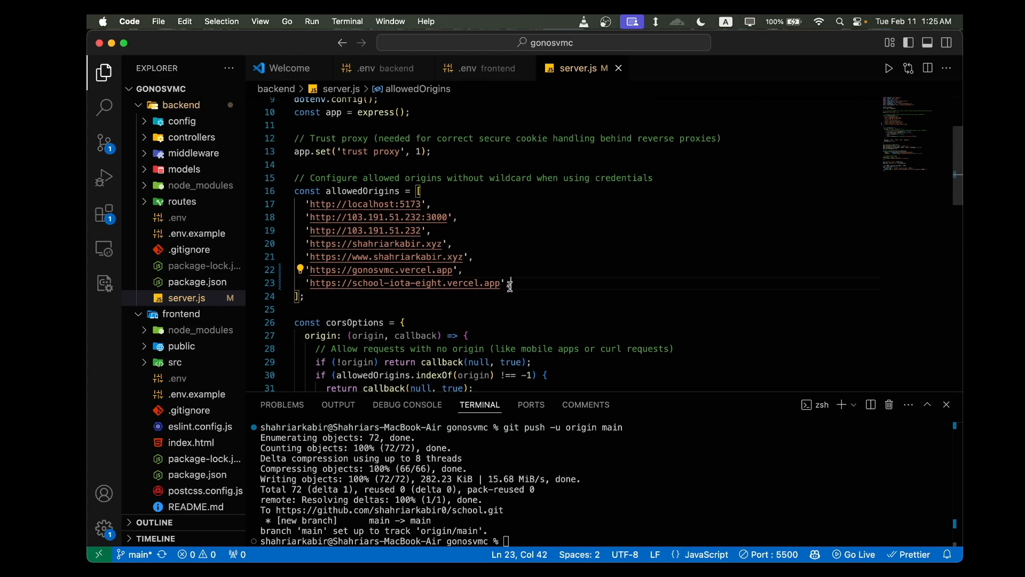
- Stage all project changes in the terminal with git add
{"action": "left_click", "coordinate": [513, 528]}
{"action": "type", "text": "git "}
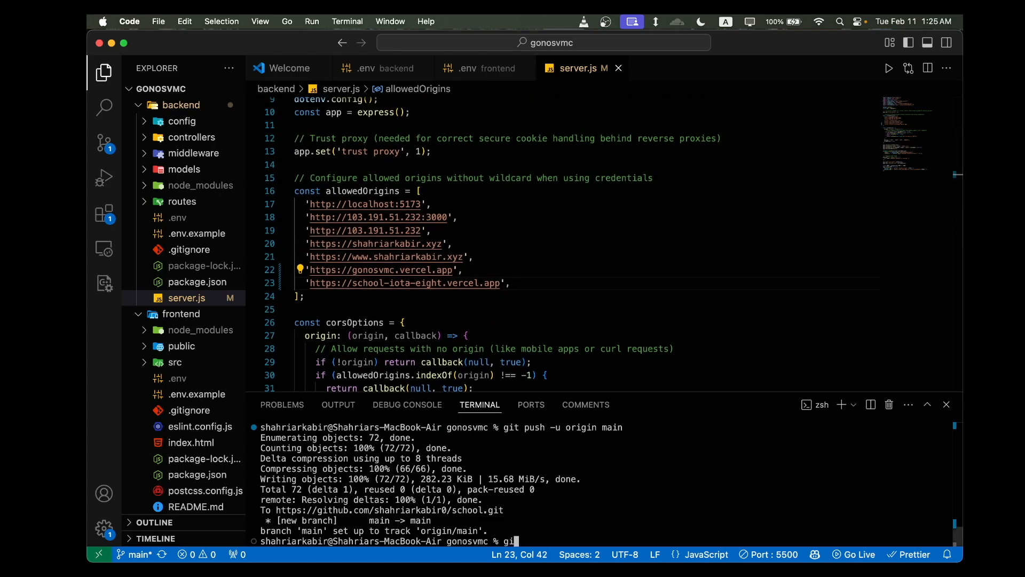
{"action": "type", "text": "add ."}
{"action": "key", "text": "Return"}
- Commit the staged changes with the message "cors added"
{"action": "type", "text": "git commi"}
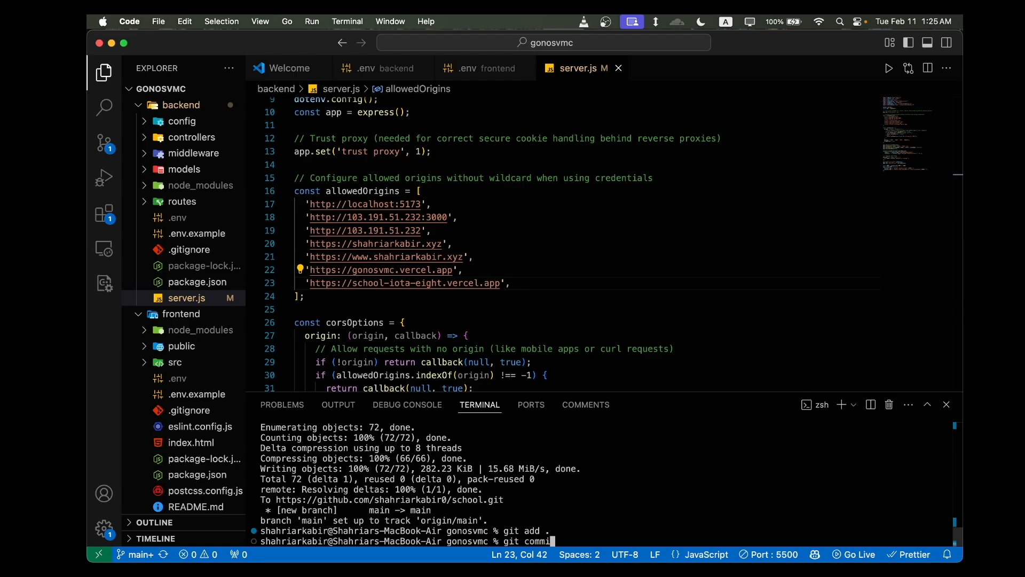
{"action": "type", "text": "t - mm \"core"}
{"action": "key", "text": "BackSpace"}
{"action": "type", "text": "s added\""}
{"action": "key", "text": "Return"}
- Push the commit to the remote GitHub repository with git push
{"action": "type", "text": "git p"}
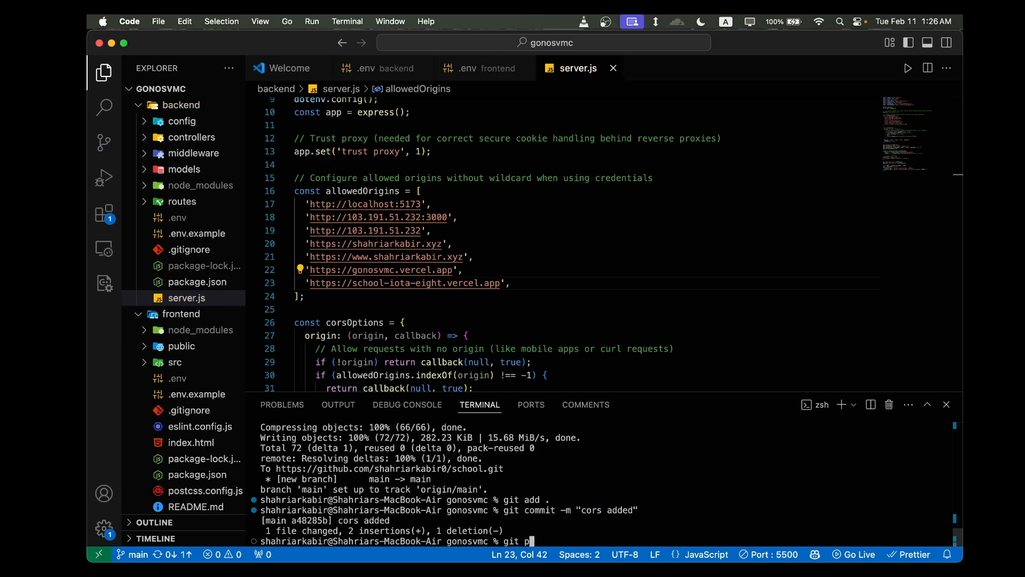
{"action": "type", "text": "ush"}
{"action": "key", "text": "Return"}
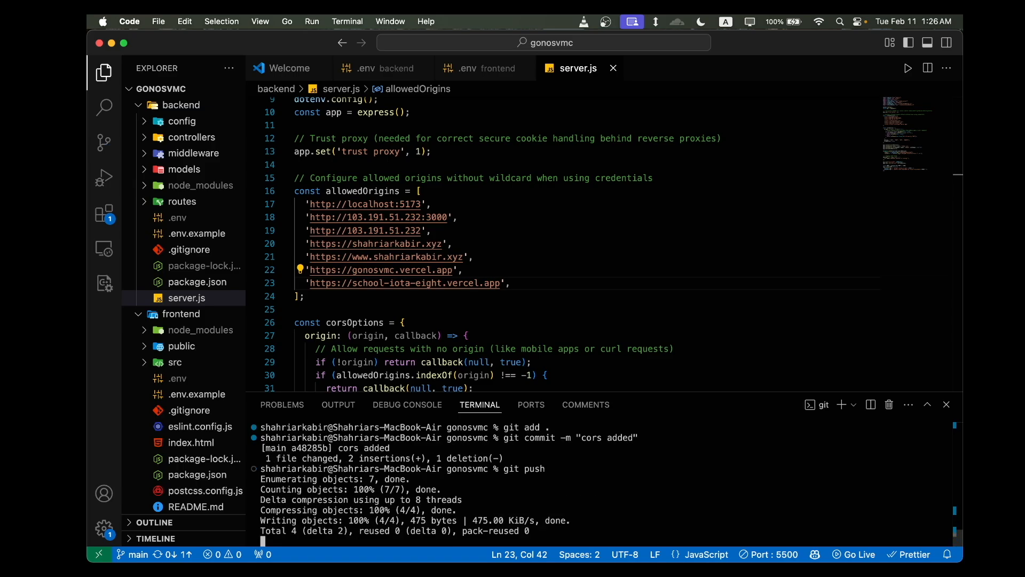
{"action": "key", "text": "super+Tab"}
{"action": "key", "text": "super+Tab"}
{"action": "key", "text": "ctrl+Right"}
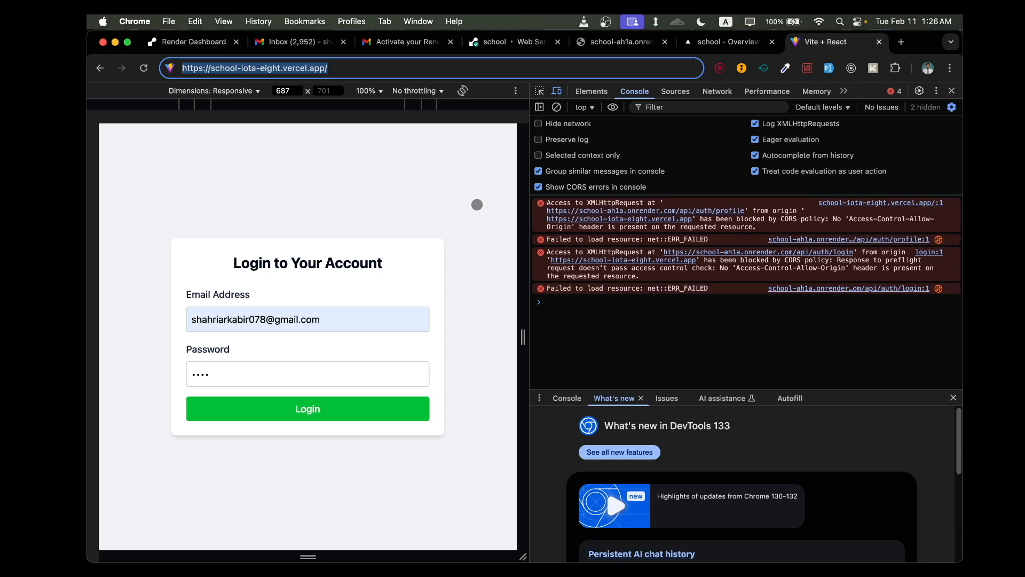
{"action": "left_click", "coordinate": [402, 64]}
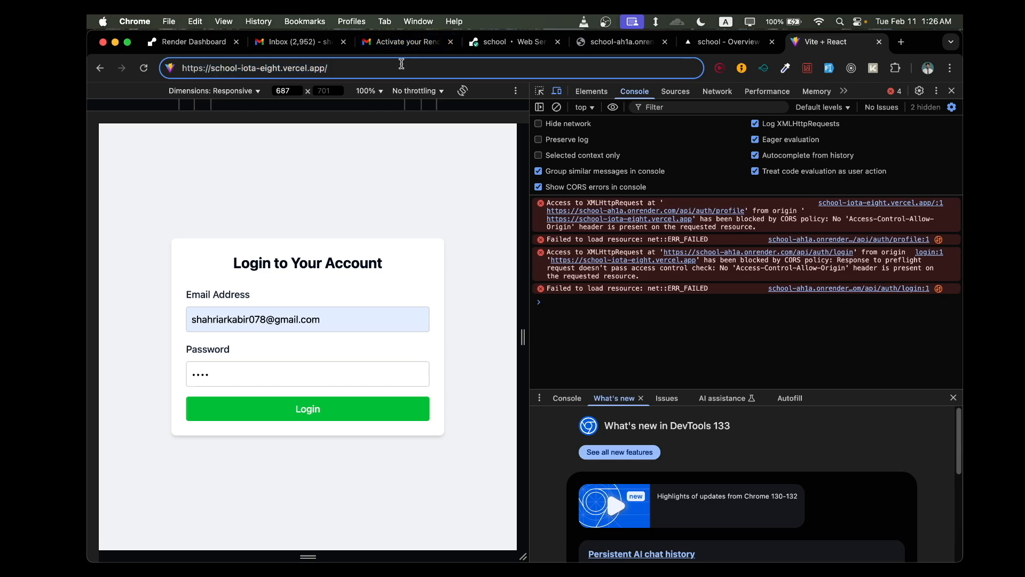
{"action": "key", "text": "Return"}
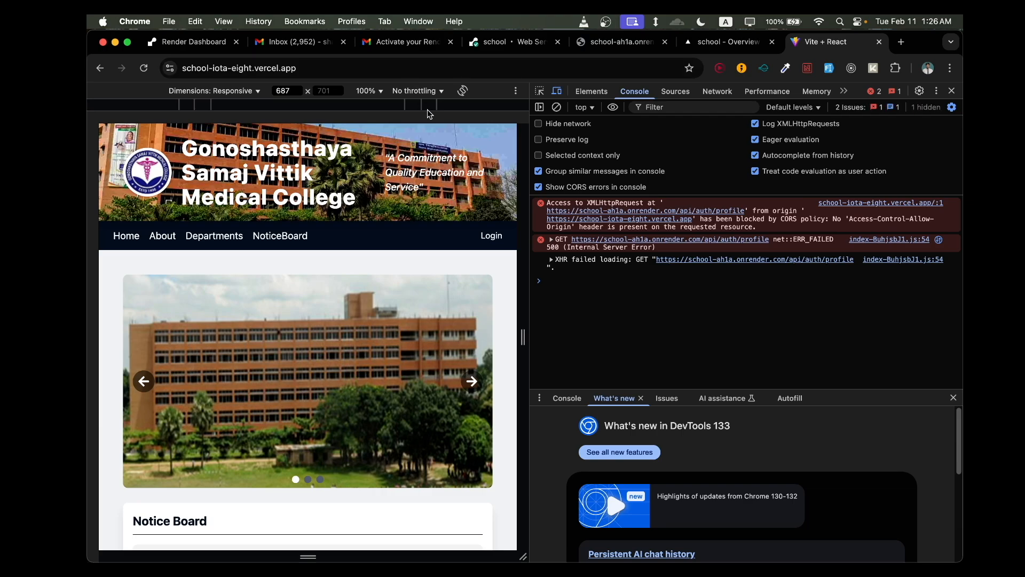
- Open the school web service's page on Render, reload it and check the deployment logs
{"action": "left_click", "coordinate": [484, 43]}
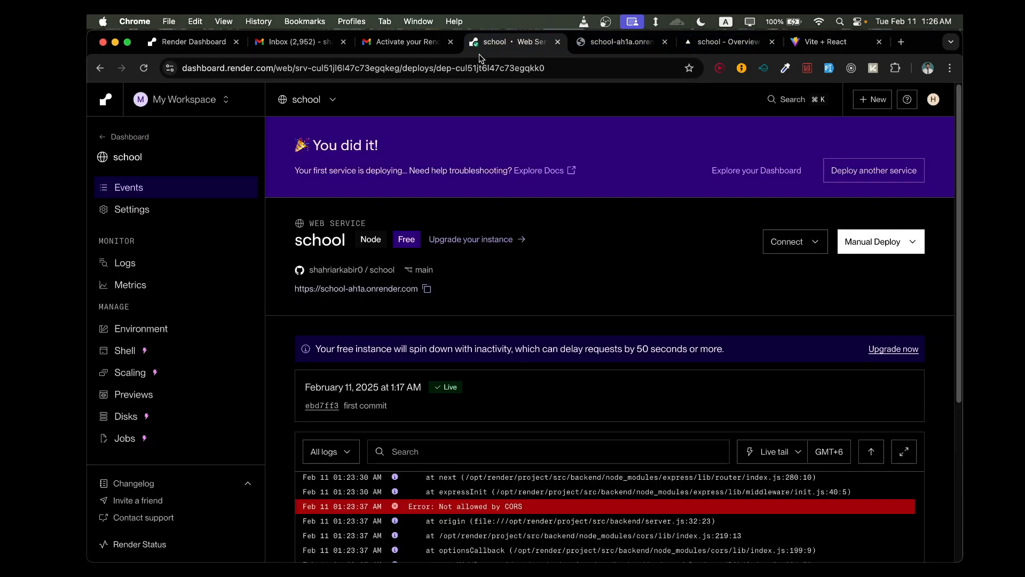
{"action": "scroll", "coordinate": [481, 334], "scroll_direction": "down", "scroll_amount": 5}
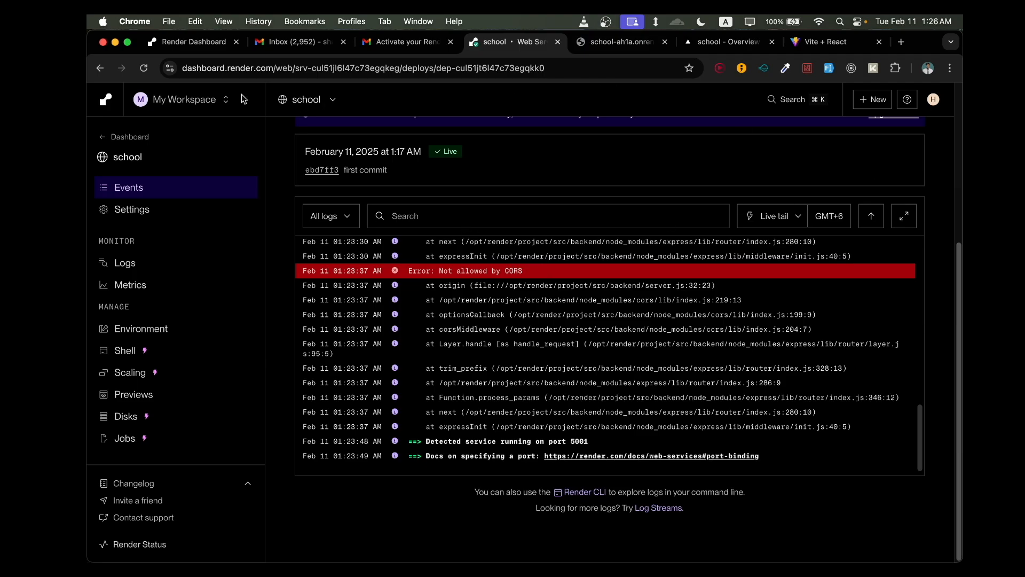
{"action": "left_click", "coordinate": [143, 68]}
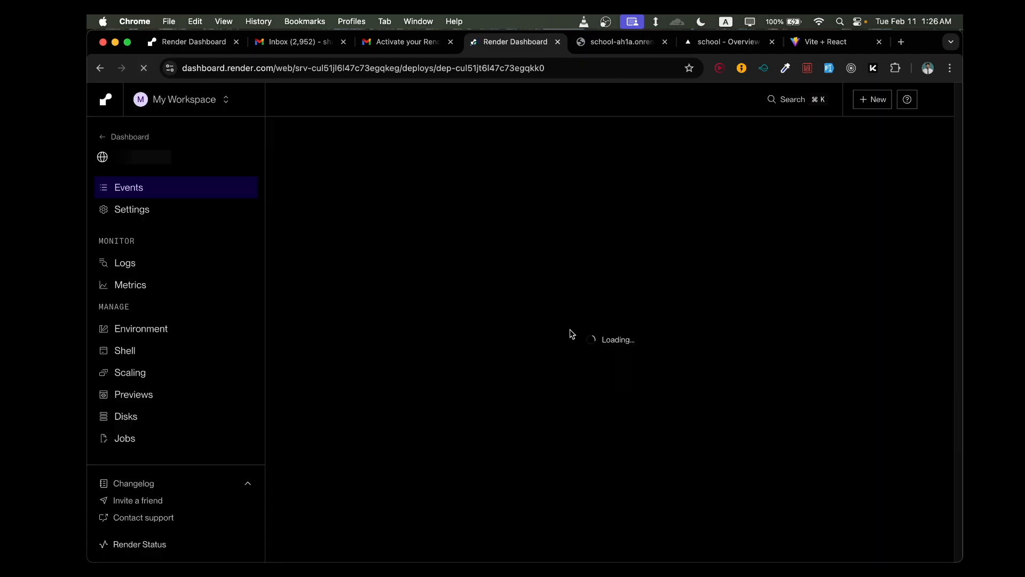
{"action": "scroll", "coordinate": [591, 457], "scroll_direction": "down", "scroll_amount": 5}
{"action": "scroll", "coordinate": [599, 356], "scroll_direction": "up", "scroll_amount": 2}
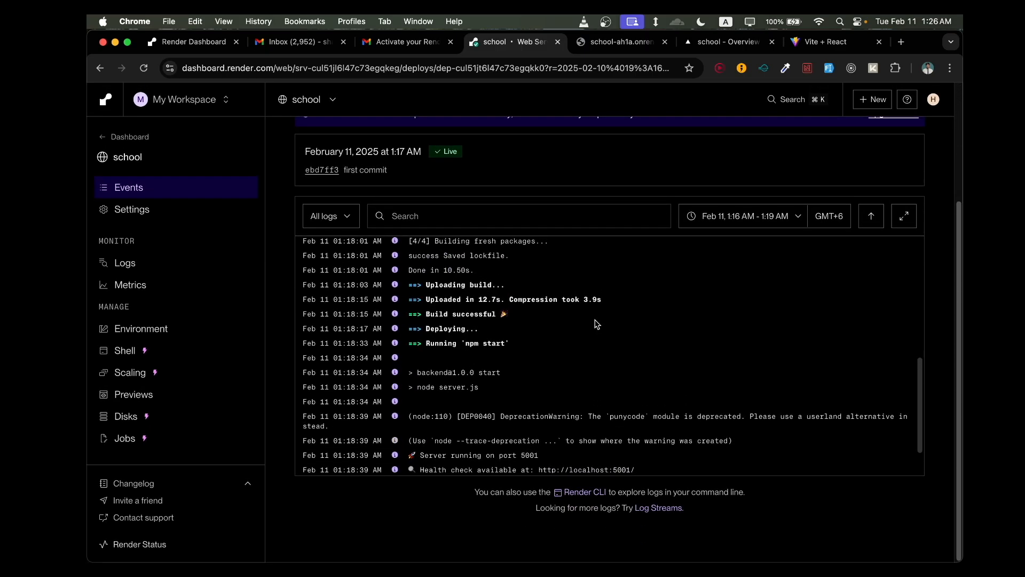
- Review the first commit's deploy log and check the service's events list for the "cors added" deploy
{"action": "scroll", "coordinate": [687, 188], "scroll_direction": "up", "scroll_amount": 5}
{"action": "scroll", "coordinate": [688, 183], "scroll_direction": "down", "scroll_amount": 4}
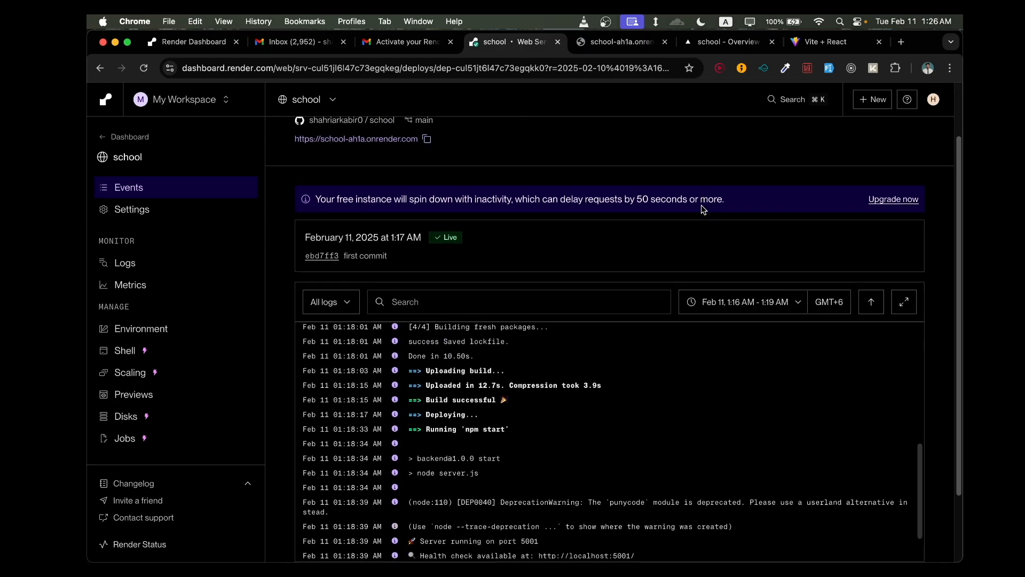
{"action": "scroll", "coordinate": [688, 337], "scroll_direction": "down", "scroll_amount": 2}
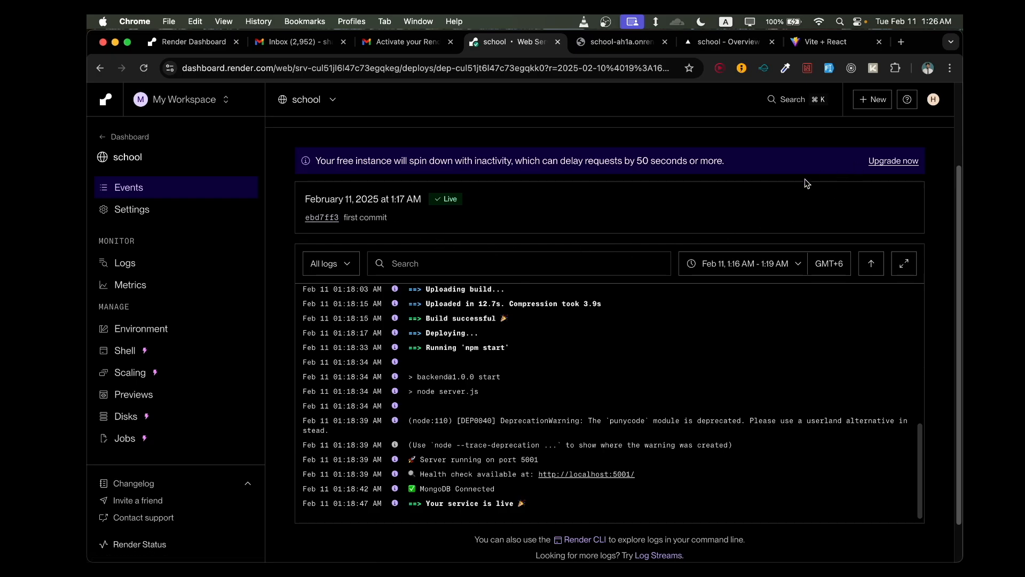
{"action": "scroll", "coordinate": [748, 184], "scroll_direction": "up", "scroll_amount": 3}
{"action": "left_click", "coordinate": [124, 190]}
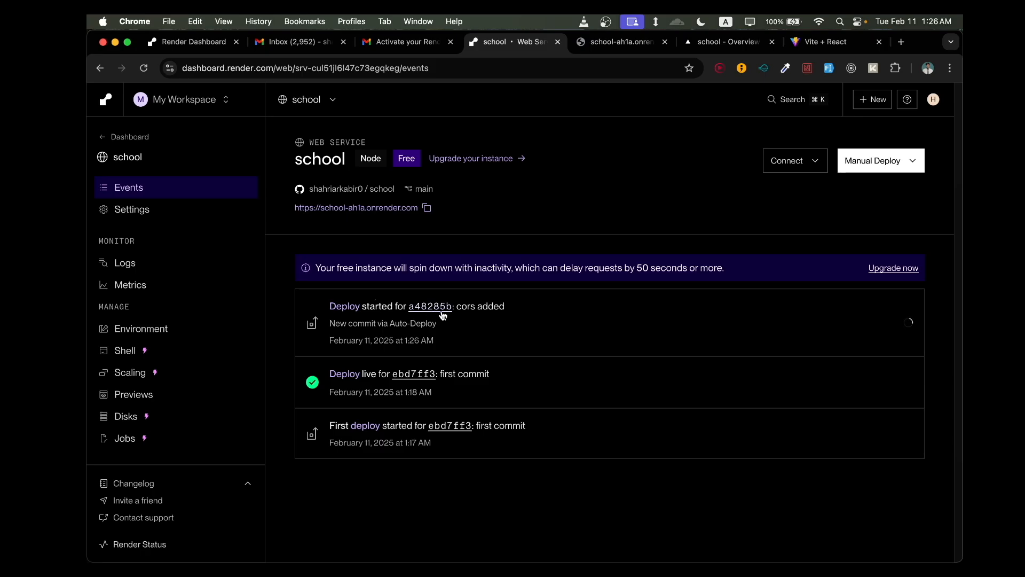
{"action": "left_click_drag", "start_coordinate": [459, 308], "coordinate": [508, 308]}
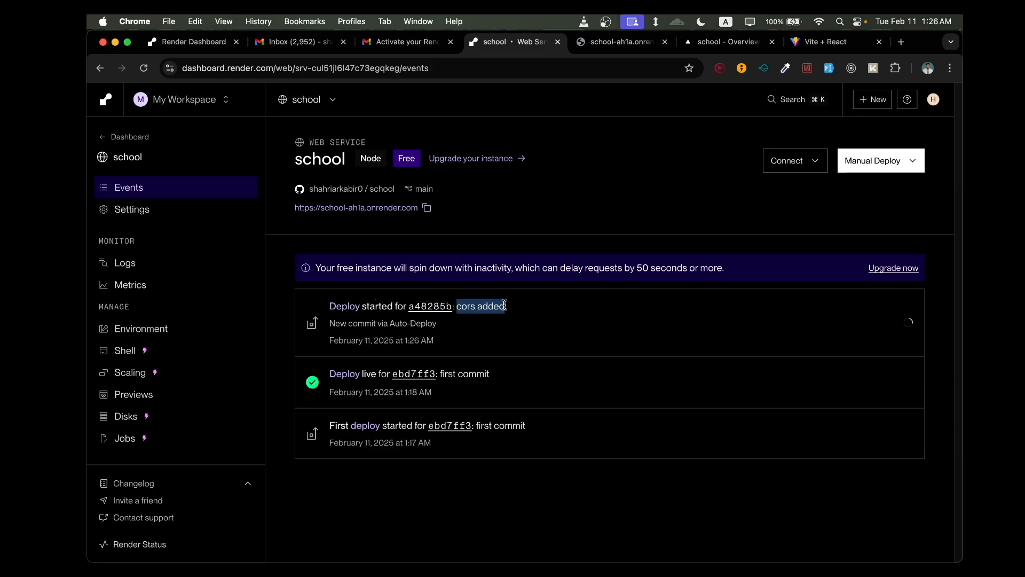
{"action": "left_click", "coordinate": [424, 333]}
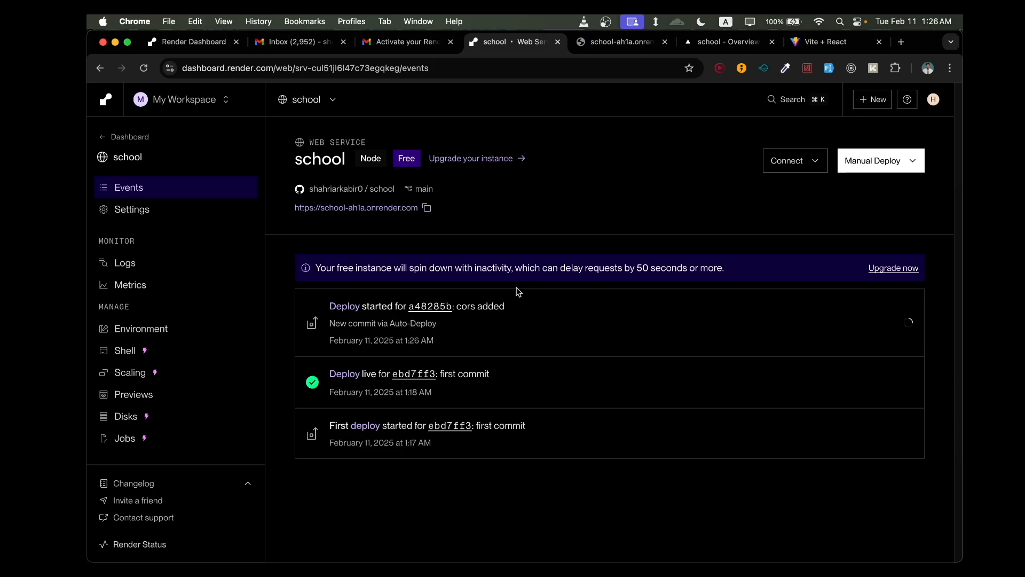
{"action": "left_click", "coordinate": [144, 68]}
- Examine the school service's live logs for CORS errors
{"action": "left_click", "coordinate": [165, 271]}
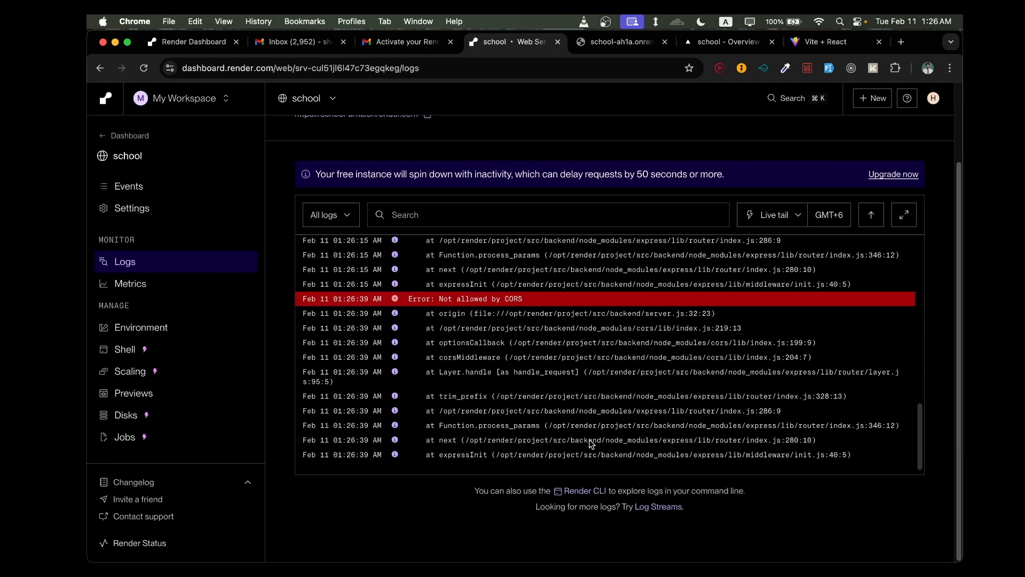
{"action": "scroll", "coordinate": [637, 424], "scroll_direction": "down", "scroll_amount": 1}
{"action": "scroll", "coordinate": [637, 424], "scroll_direction": "up", "scroll_amount": 1}
{"action": "scroll", "coordinate": [636, 424], "scroll_direction": "down", "scroll_amount": 1}
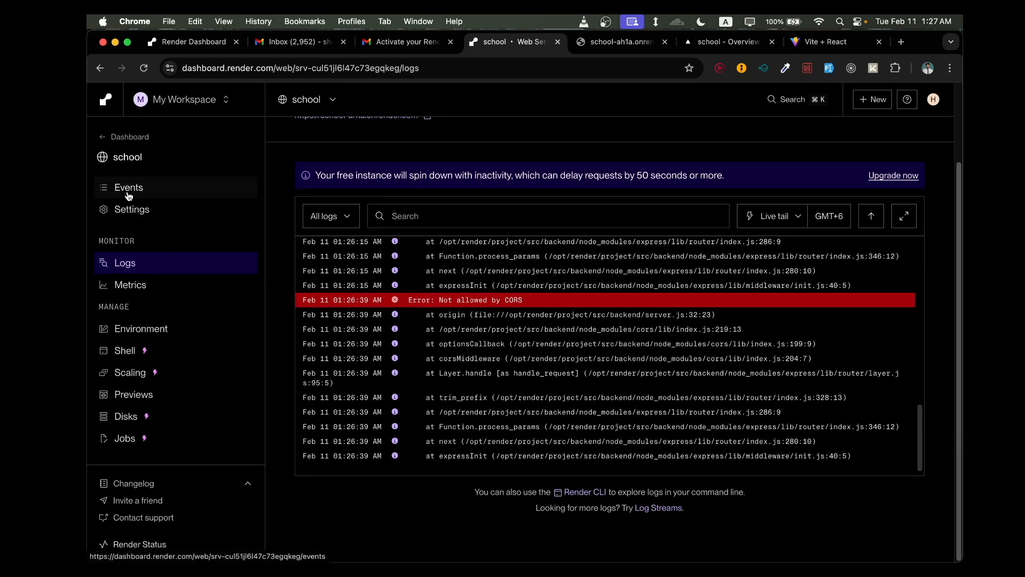
- Open the "cors added" deploy from the service's events and follow its build and startup log
{"action": "left_click", "coordinate": [170, 192]}
{"action": "left_click", "coordinate": [351, 316]}
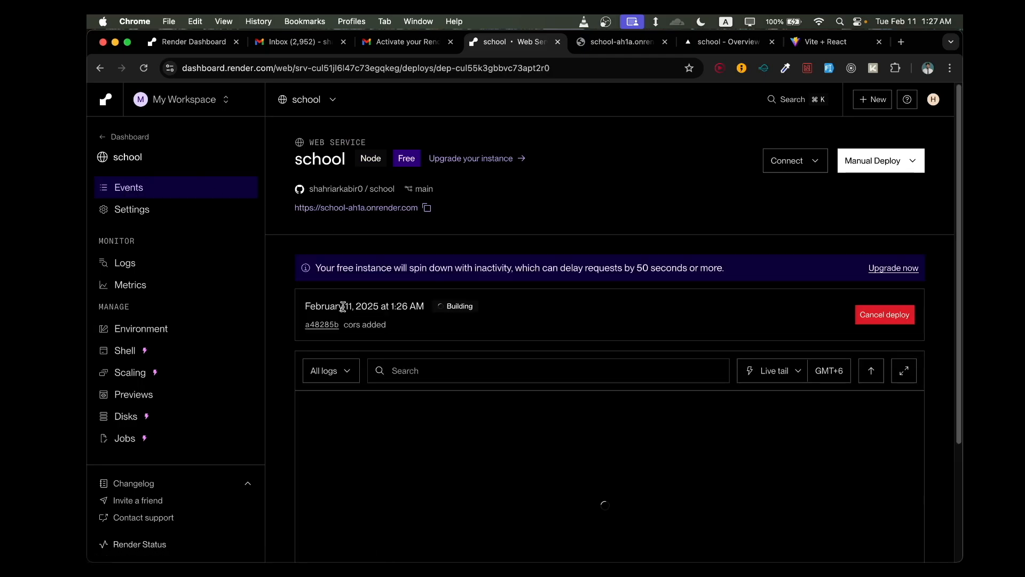
{"action": "scroll", "coordinate": [557, 314], "scroll_direction": "down", "scroll_amount": 1}
{"action": "scroll", "coordinate": [559, 374], "scroll_direction": "down", "scroll_amount": 5}
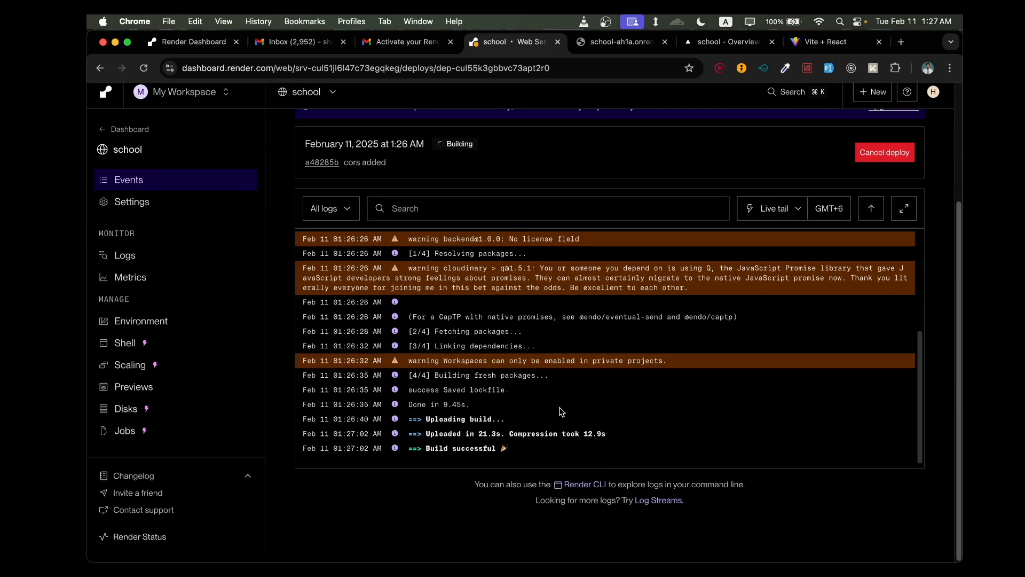
{"action": "scroll", "coordinate": [560, 411], "scroll_direction": "up", "scroll_amount": 1}
{"action": "scroll", "coordinate": [465, 203], "scroll_direction": "up", "scroll_amount": 1}
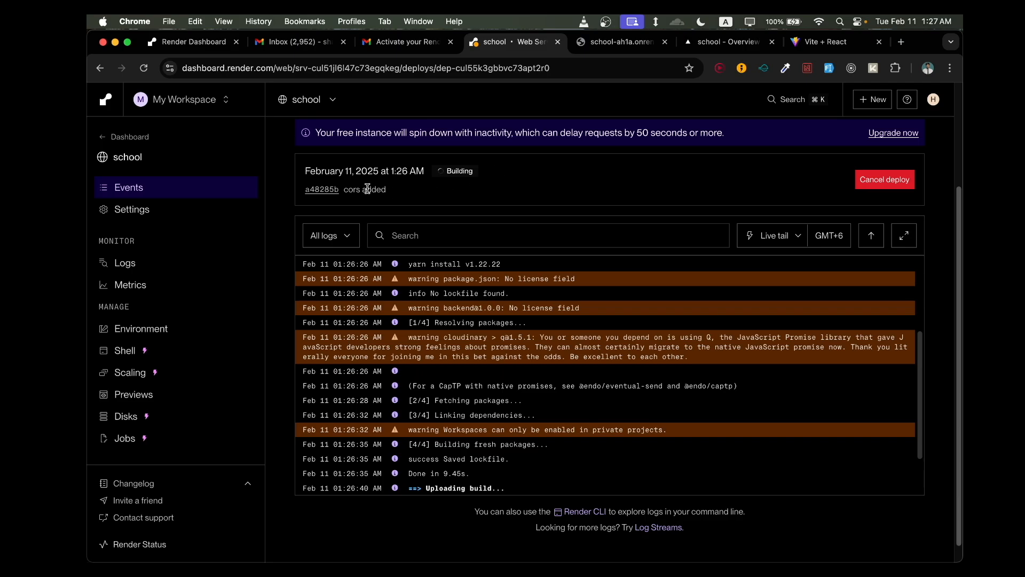
{"action": "scroll", "coordinate": [517, 205], "scroll_direction": "up", "scroll_amount": 1}
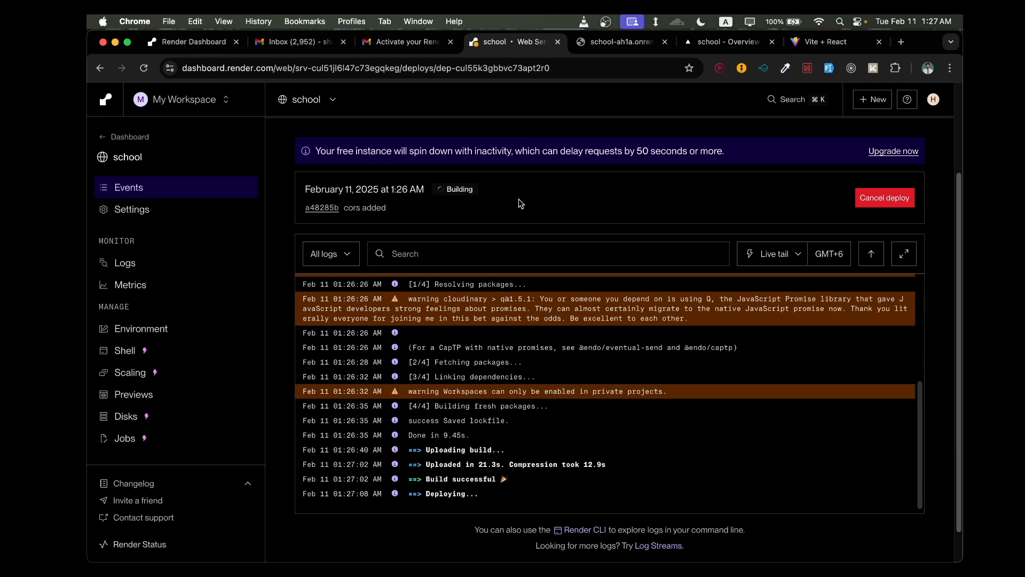
{"action": "scroll", "coordinate": [517, 386], "scroll_direction": "down", "scroll_amount": 2}
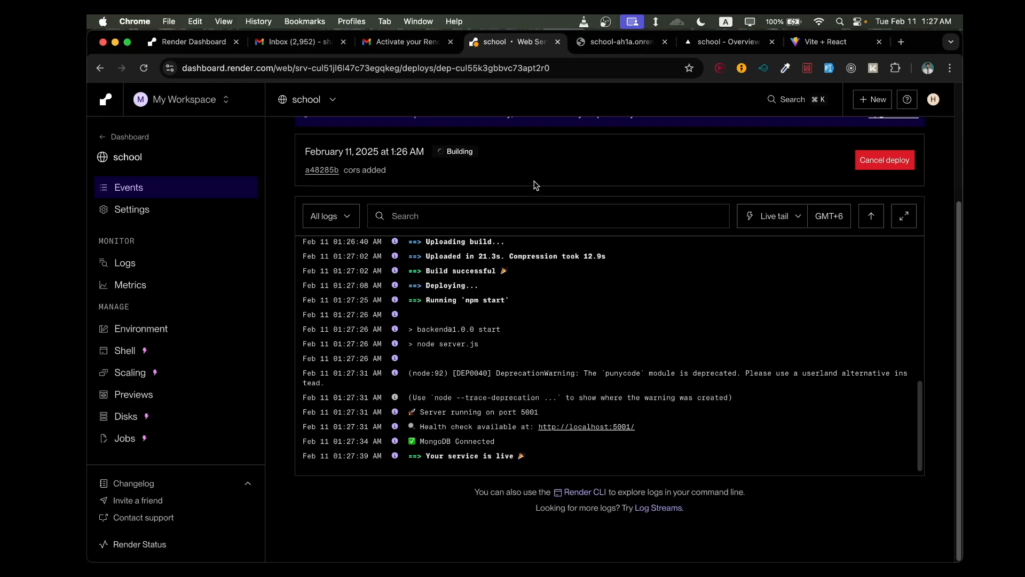
{"action": "scroll", "coordinate": [426, 382], "scroll_direction": "down", "scroll_amount": 1}
- Return to the deployed Vercel site and reload its home page at school-iota-eight.vercel.app
{"action": "left_click", "coordinate": [809, 43]}
{"action": "left_click", "coordinate": [297, 68]}
{"action": "key", "text": "Return"}
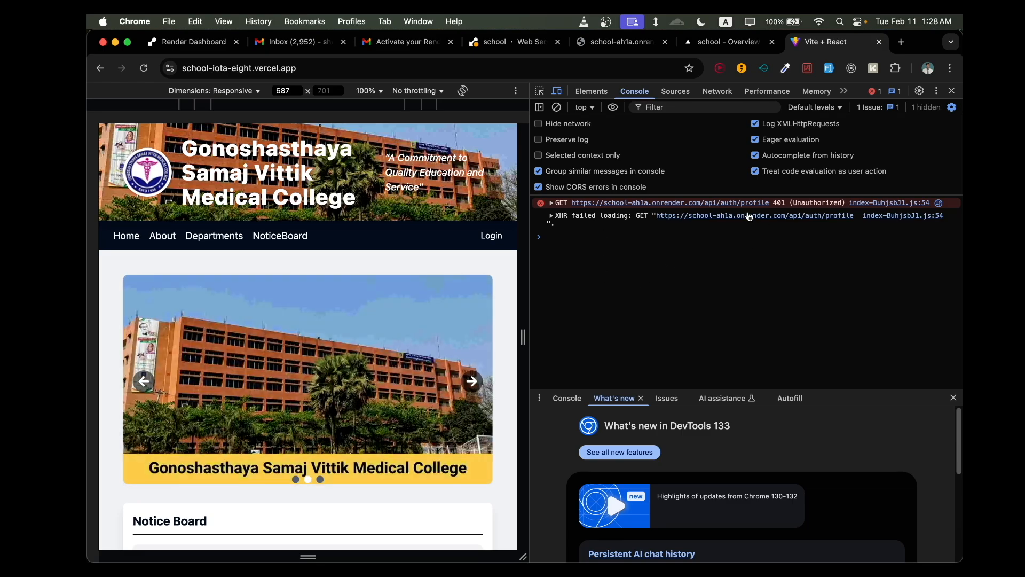
- Log in to the deployed site with the saved account email and the account password, and decline saving the password
{"action": "left_click", "coordinate": [498, 243]}
{"action": "left_click", "coordinate": [350, 315]}
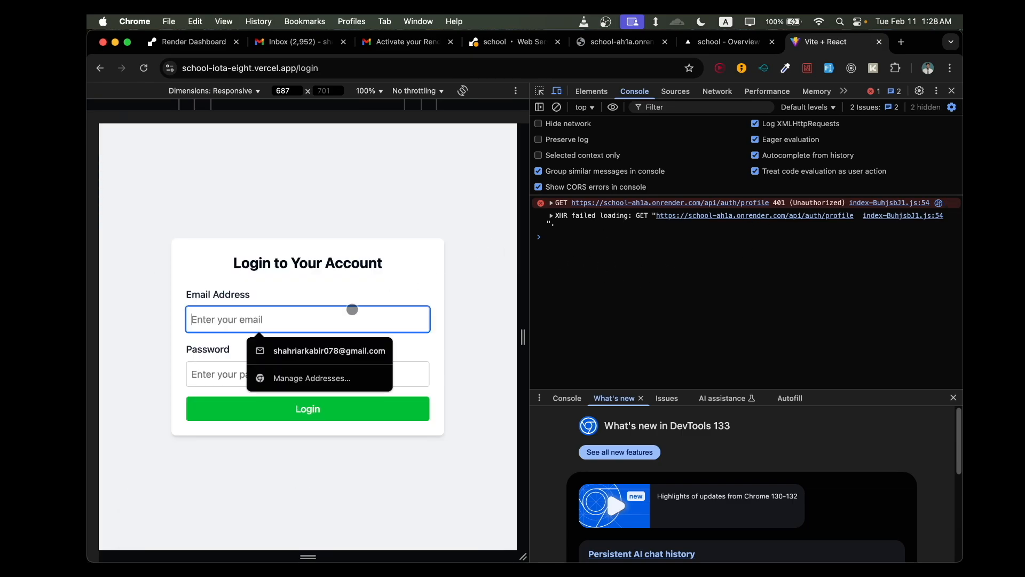
{"action": "left_click", "coordinate": [354, 350]}
{"action": "left_click", "coordinate": [355, 370]}
{"action": "type", "text": "12"}
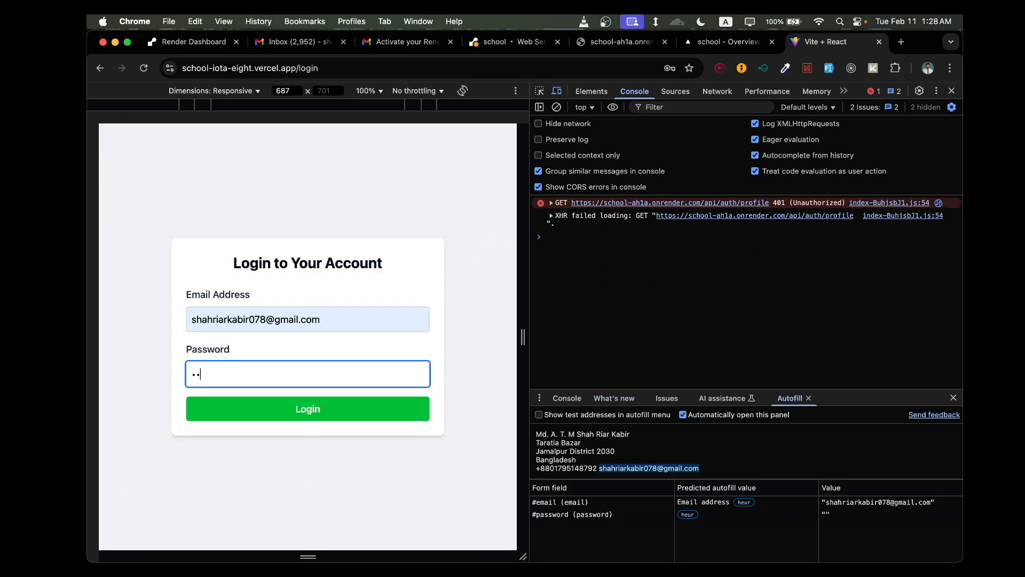
{"action": "key", "text": "Return"}
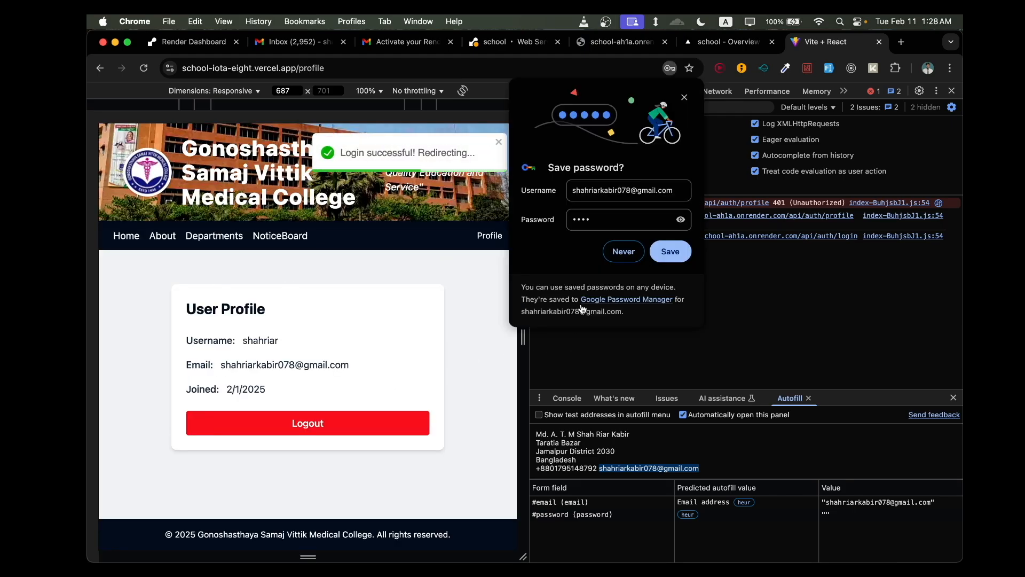
{"action": "left_click", "coordinate": [623, 251]}
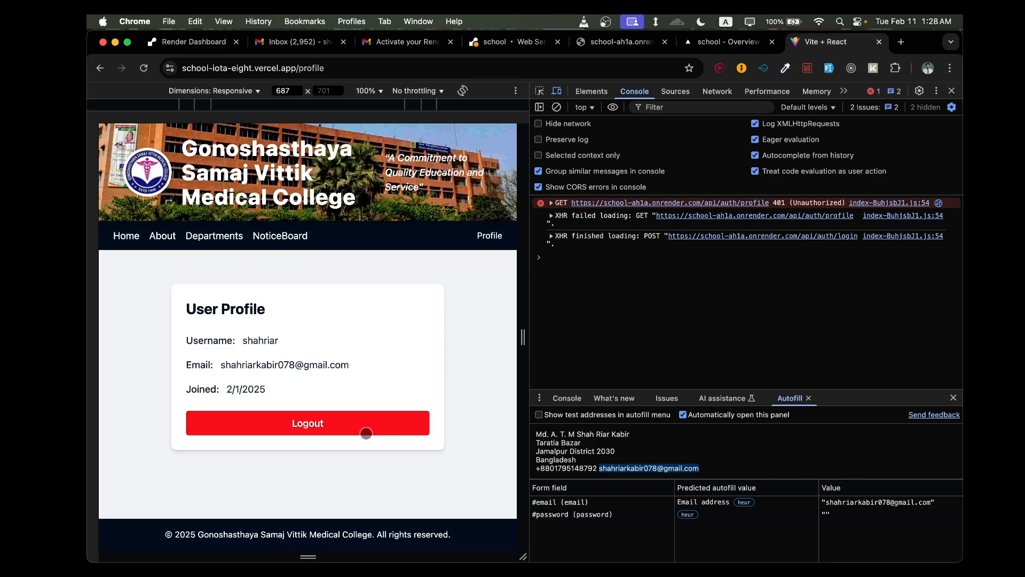
- Log out from the user profile page and bring up the email suggestions on the login form
{"action": "left_click", "coordinate": [361, 426]}
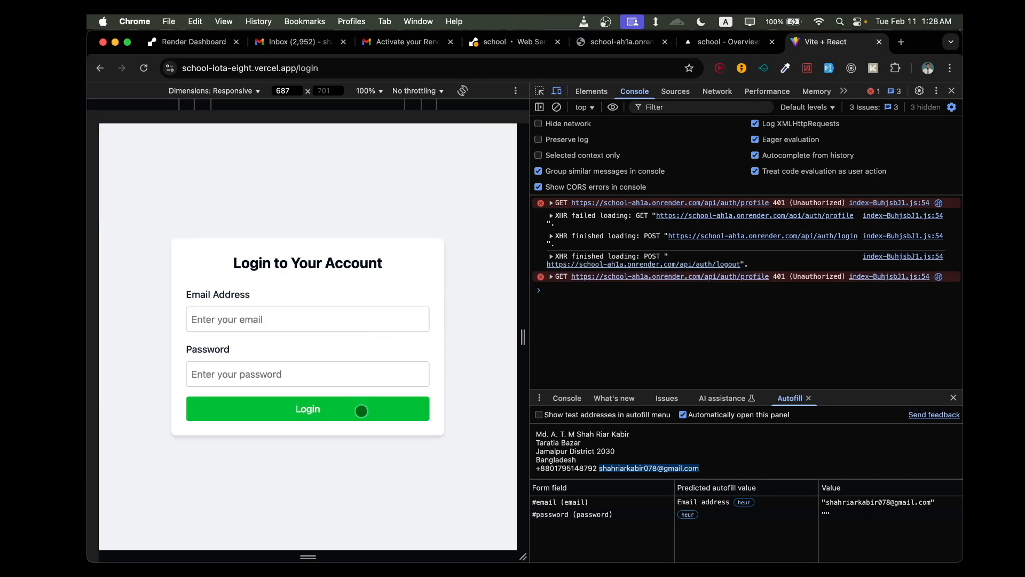
{"action": "left_click", "coordinate": [342, 324]}
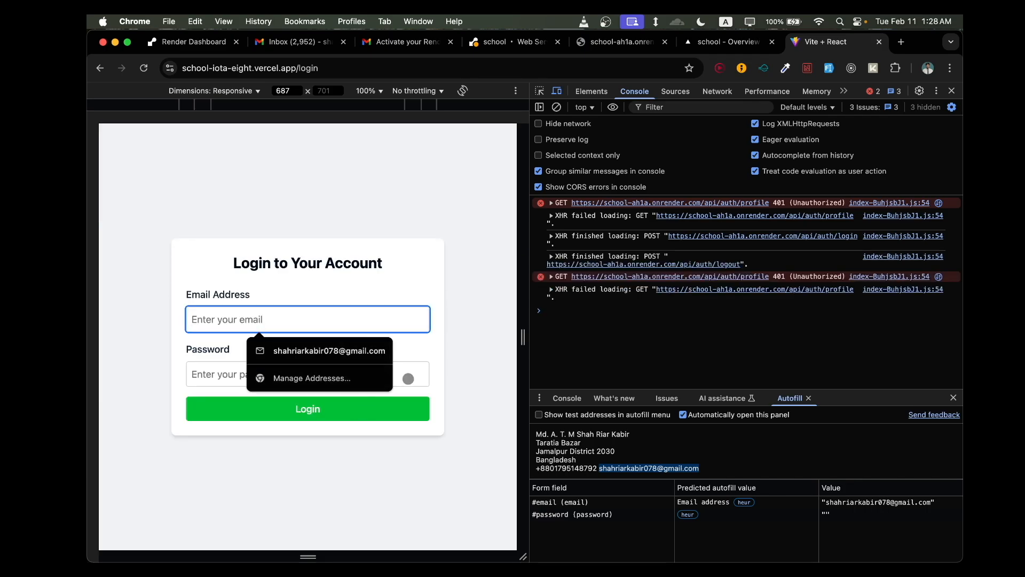
{"action": "left_click", "coordinate": [412, 377]}
{"action": "left_click", "coordinate": [392, 327]}
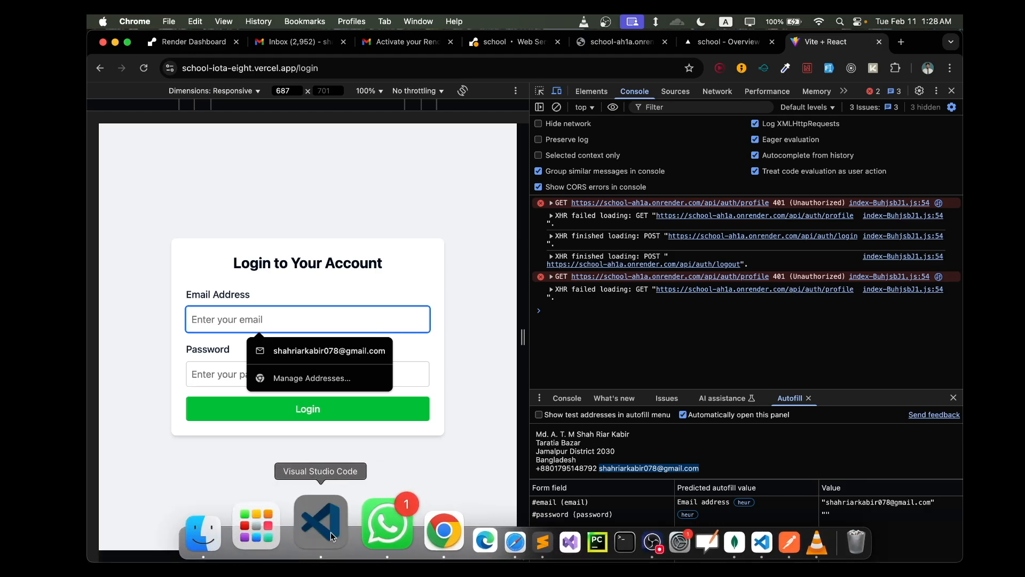
- Switch to Visual Studio Code, open authController.js from the backend controllers folder and expand the frontend src folder
{"action": "left_click", "coordinate": [331, 532]}
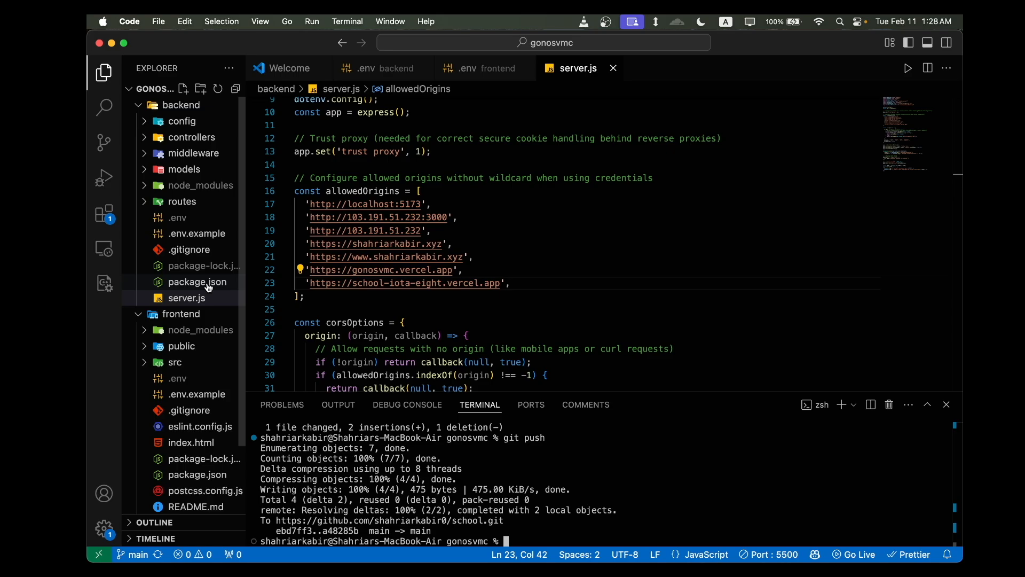
{"action": "left_click", "coordinate": [195, 138]}
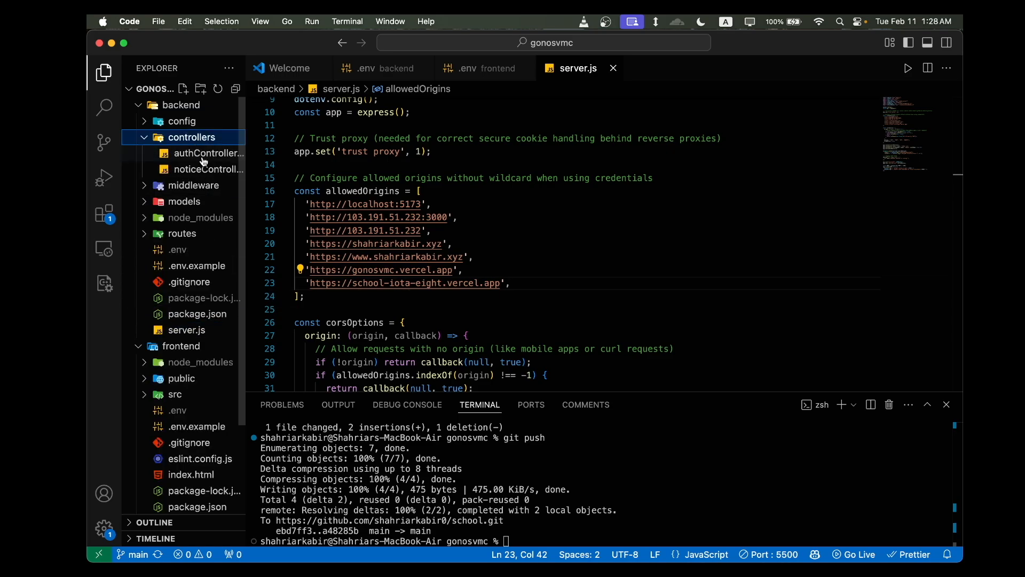
{"action": "left_click", "coordinate": [203, 155]}
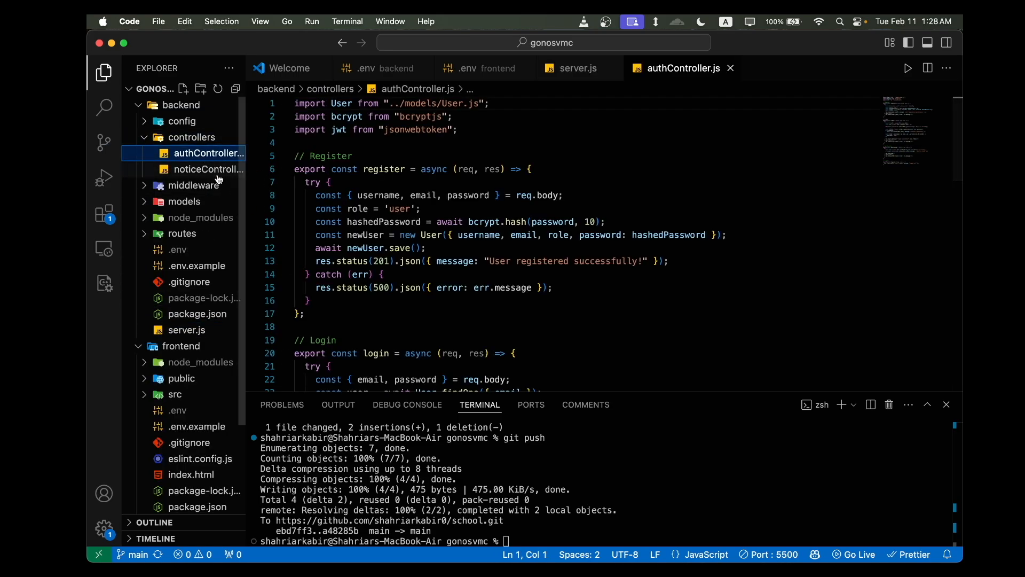
{"action": "scroll", "coordinate": [224, 278], "scroll_direction": "down", "scroll_amount": 2}
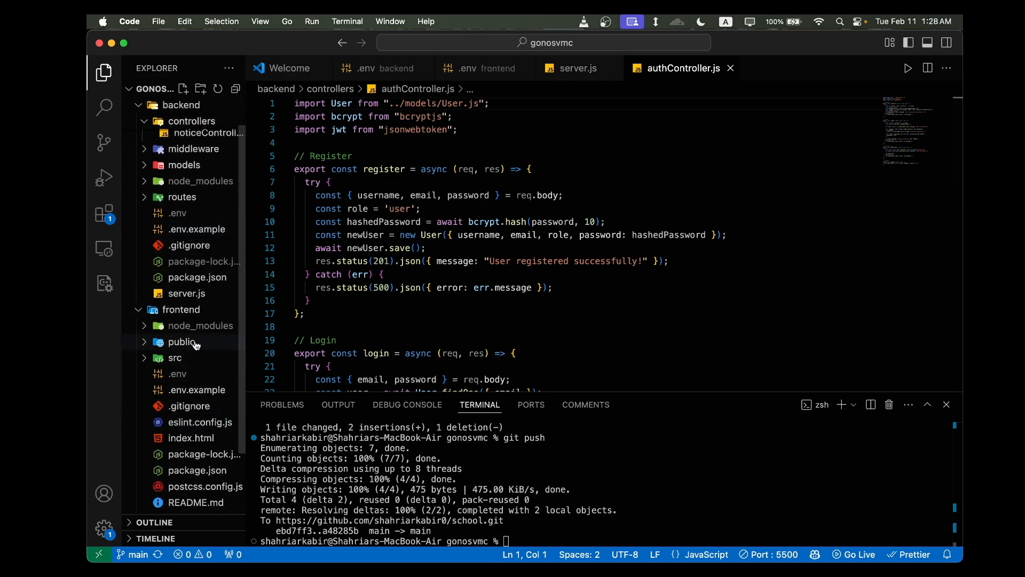
{"action": "scroll", "coordinate": [206, 283], "scroll_direction": "down", "scroll_amount": 4}
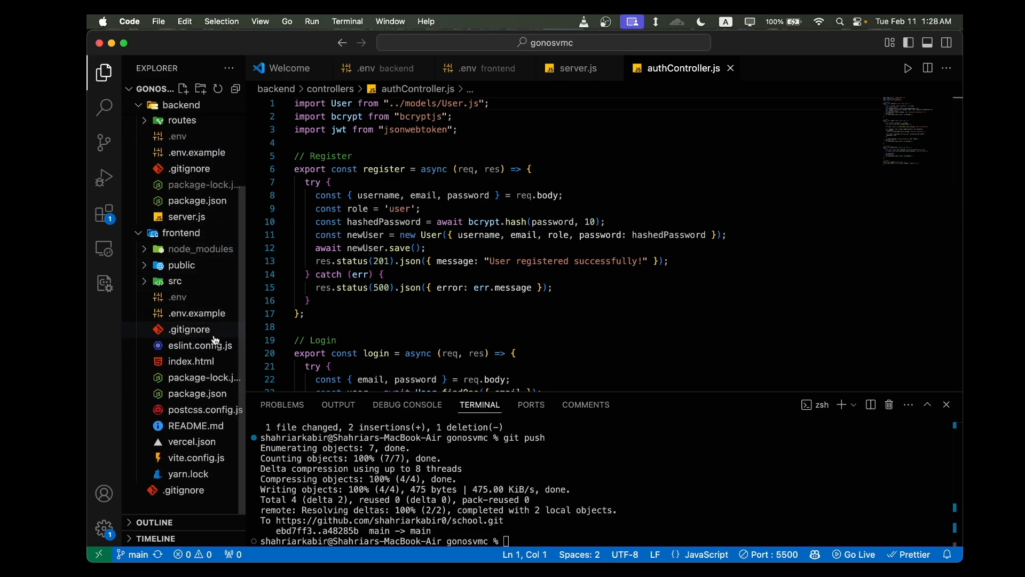
{"action": "left_click", "coordinate": [184, 281]}
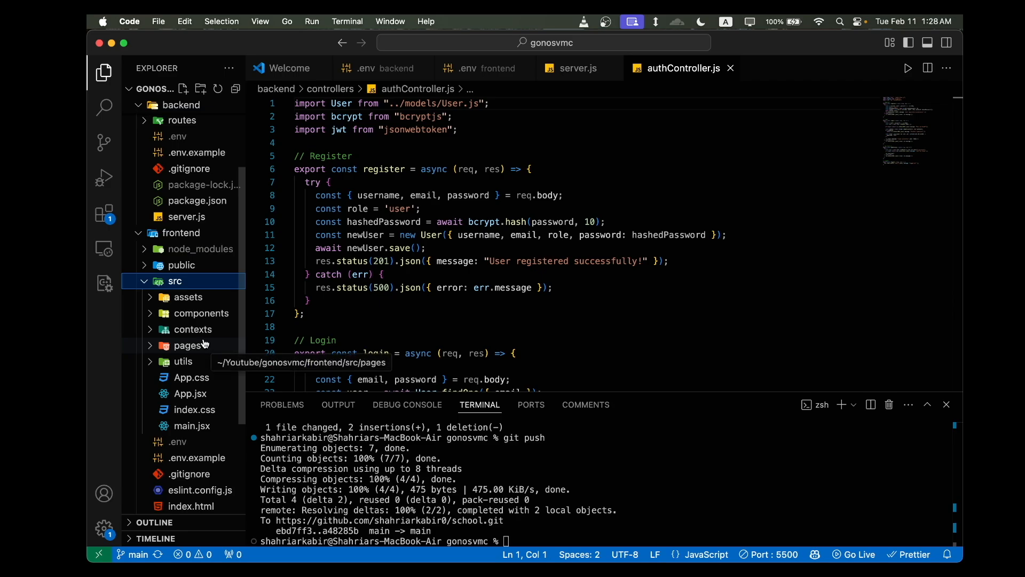
{"action": "scroll", "coordinate": [187, 246], "scroll_direction": "up", "scroll_amount": 6}
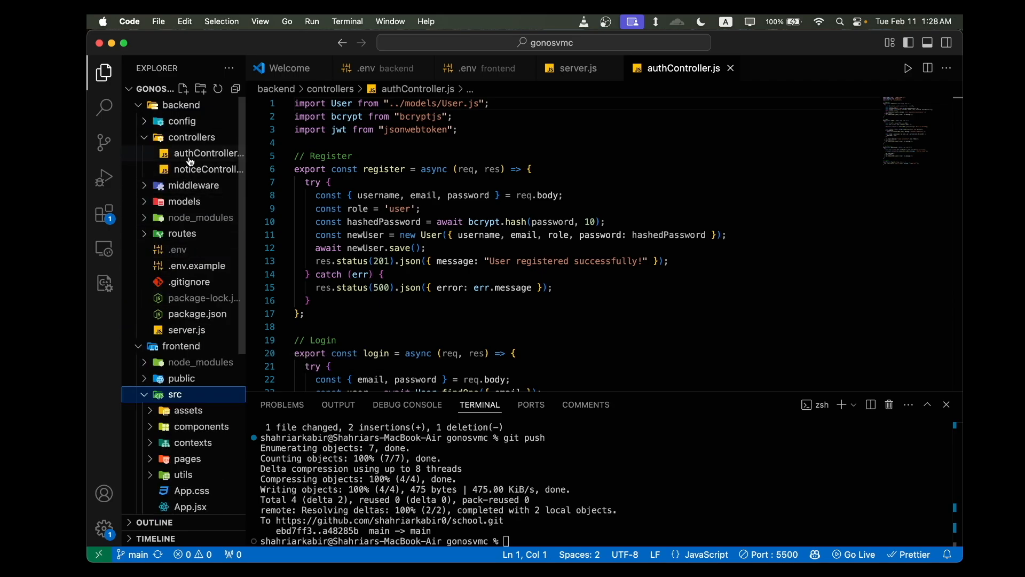
- Open authMiddleware.js in the backend middleware folder and examine its Unauthorized response and authorization header token fallback
{"action": "left_click", "coordinate": [194, 186]}
{"action": "left_click", "coordinate": [195, 204]}
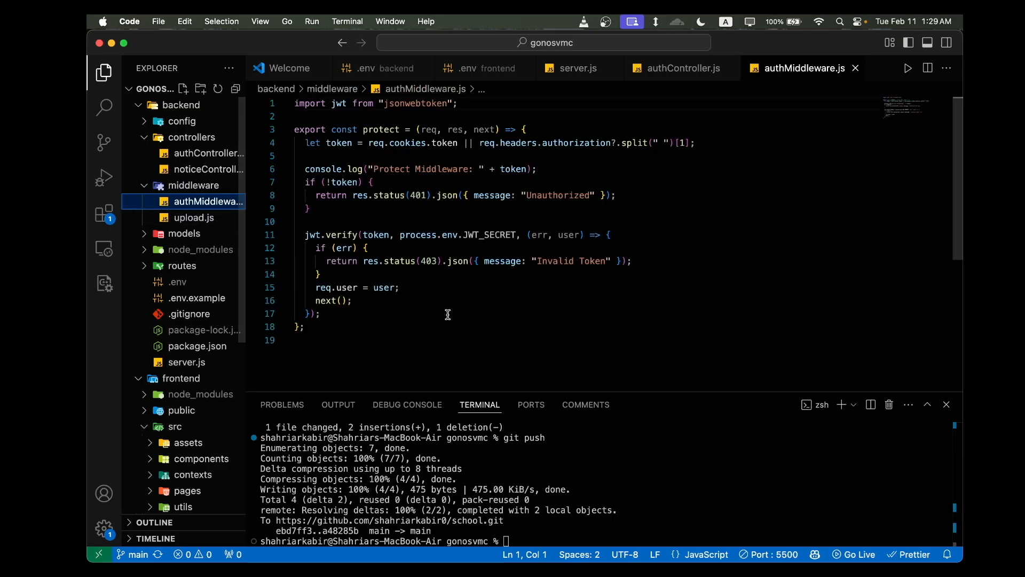
{"action": "left_click_drag", "start_coordinate": [587, 198], "coordinate": [514, 198]}
{"action": "left_click", "coordinate": [543, 297]}
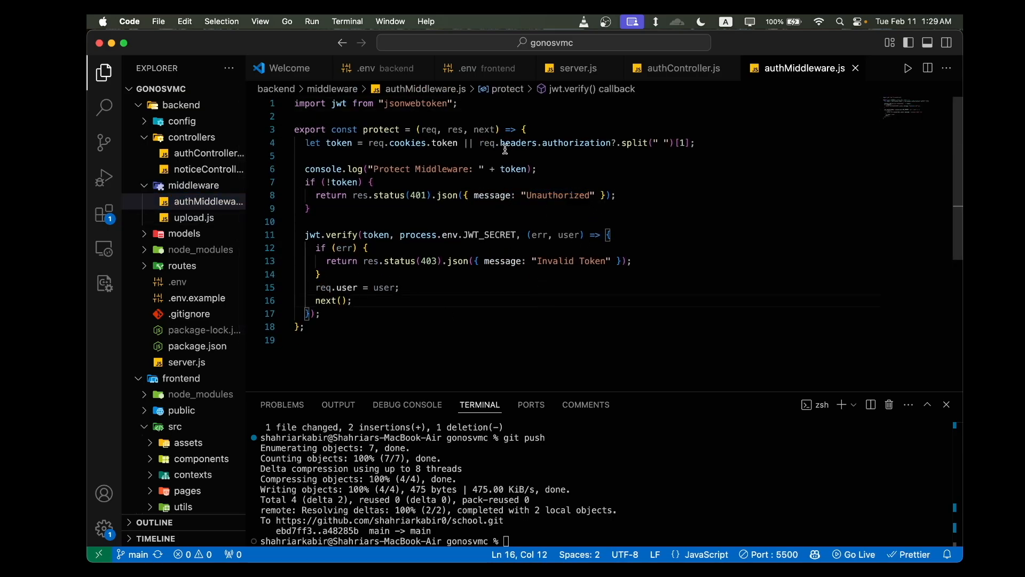
{"action": "left_click_drag", "start_coordinate": [482, 144], "coordinate": [698, 143]}
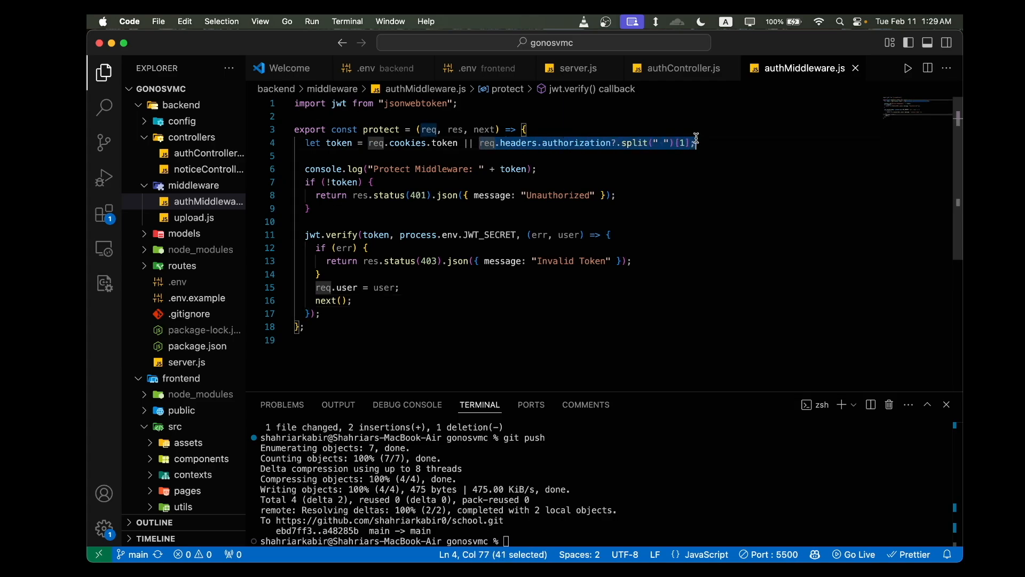
{"action": "left_click", "coordinate": [624, 172]}
- Open AuthContext.jsx in the frontend's src/contexts folder and review how it fetches the profile and sets the login state
{"action": "scroll", "coordinate": [197, 243], "scroll_direction": "down", "scroll_amount": 5}
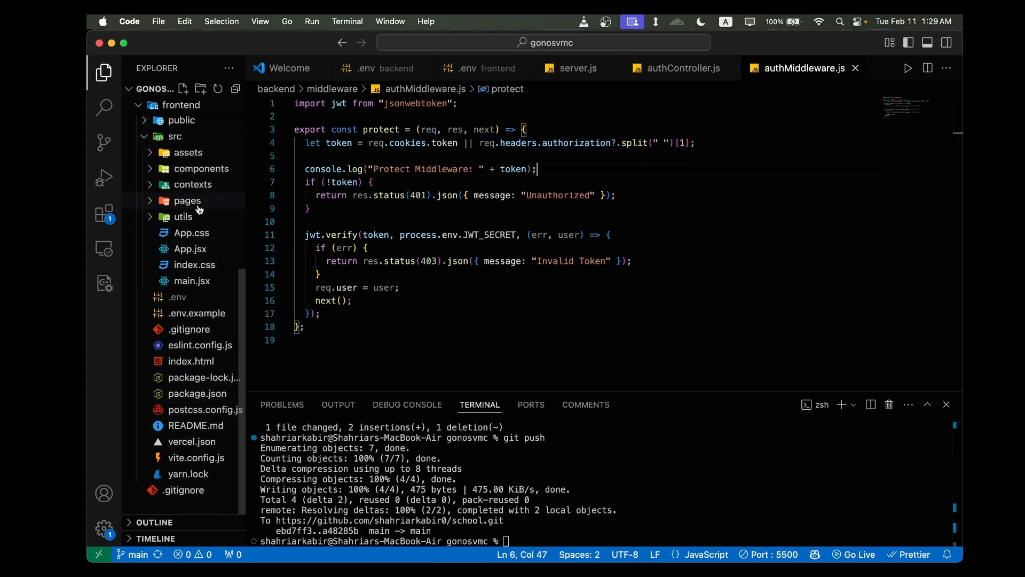
{"action": "scroll", "coordinate": [202, 237], "scroll_direction": "up", "scroll_amount": 2}
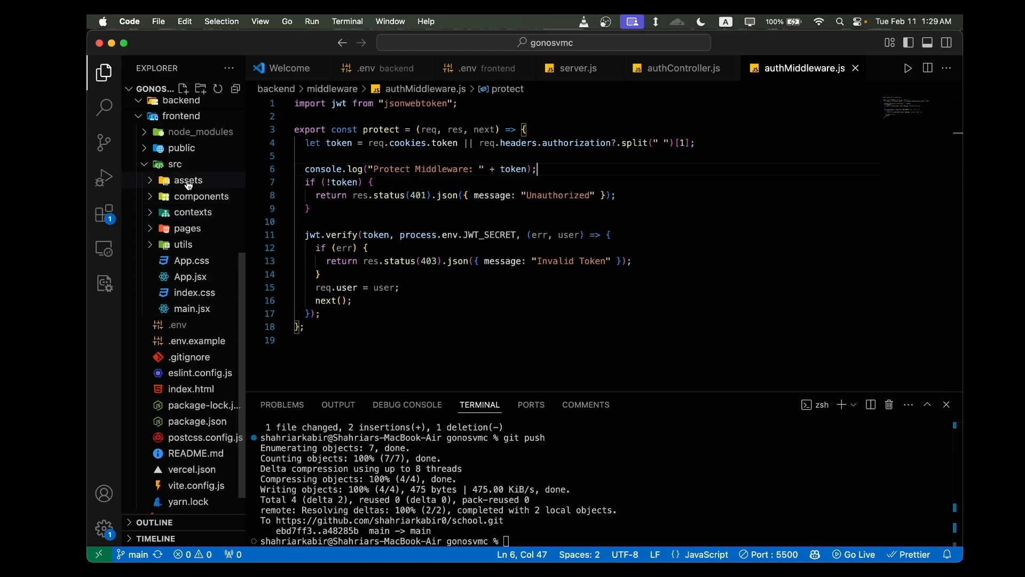
{"action": "left_click", "coordinate": [193, 213]}
{"action": "left_click", "coordinate": [205, 229]}
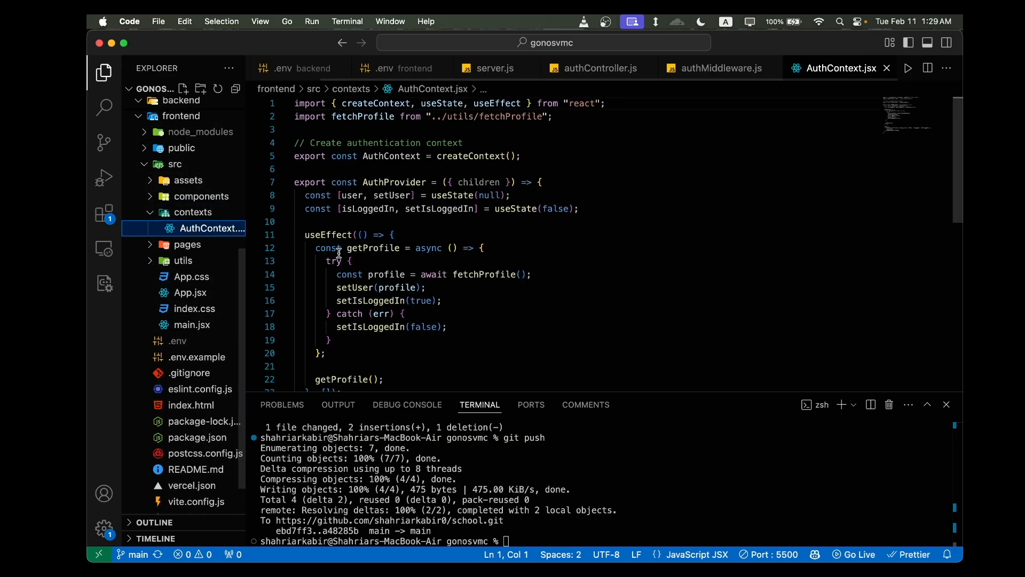
{"action": "scroll", "coordinate": [339, 251], "scroll_direction": "down", "scroll_amount": 5}
{"action": "scroll", "coordinate": [206, 391], "scroll_direction": "up", "scroll_amount": 15}
{"action": "scroll", "coordinate": [206, 390], "scroll_direction": "down", "scroll_amount": 2}
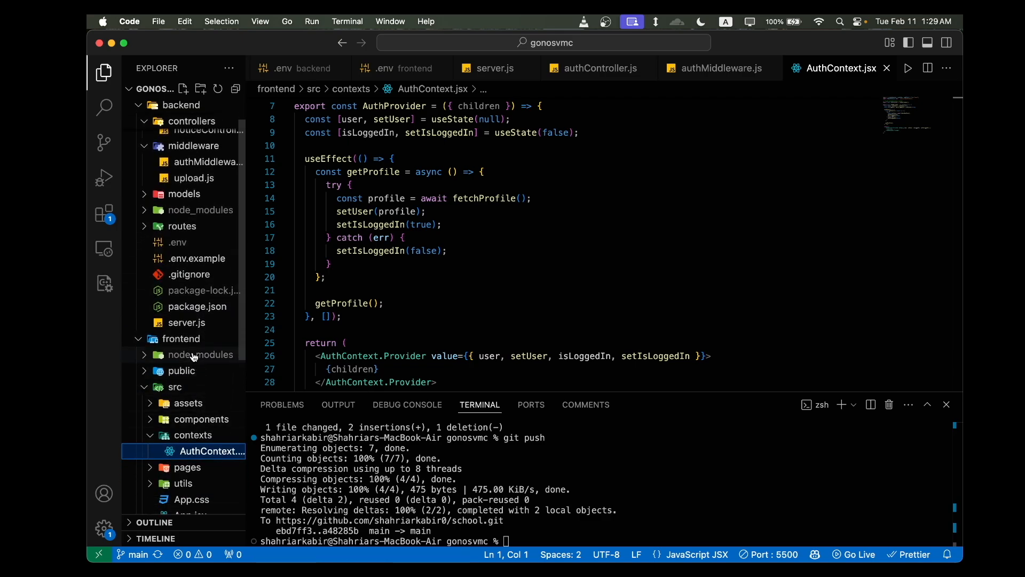
- Expand the utils folder in the frontend's src directory and open axiosInstance.js
{"action": "scroll", "coordinate": [195, 369], "scroll_direction": "down", "scroll_amount": 1}
{"action": "left_click", "coordinate": [195, 378]}
{"action": "scroll", "coordinate": [195, 380], "scroll_direction": "down", "scroll_amount": 2}
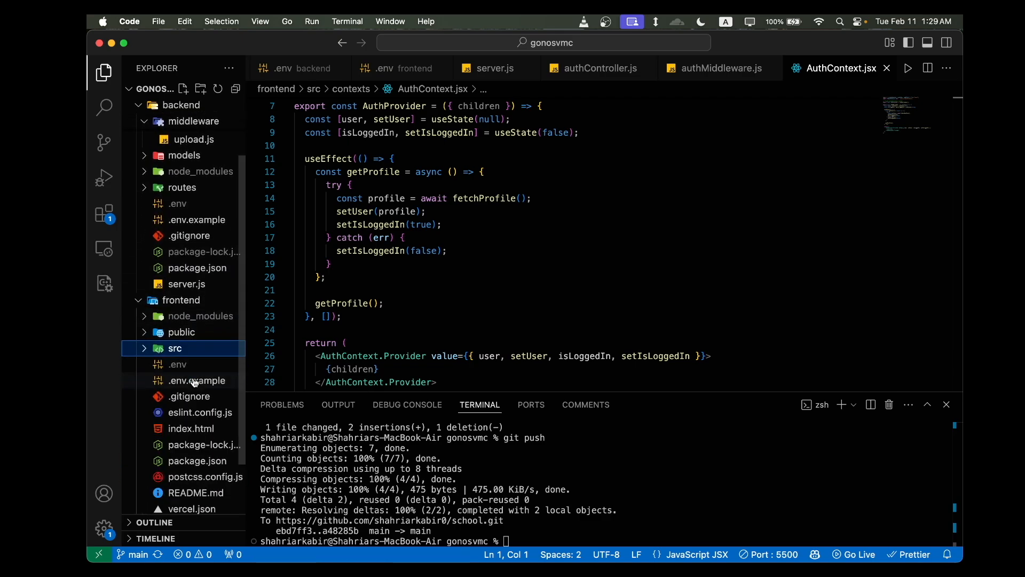
{"action": "key", "text": "Right"}
{"action": "scroll", "coordinate": [195, 380], "scroll_direction": "down", "scroll_amount": 2}
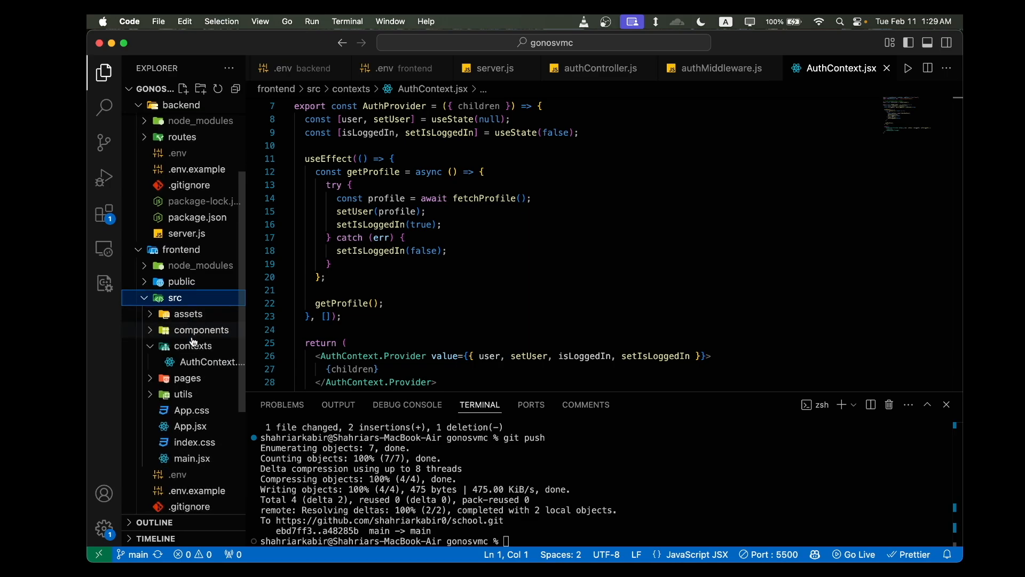
{"action": "left_click", "coordinate": [195, 379]}
{"action": "scroll", "coordinate": [193, 380], "scroll_direction": "down", "scroll_amount": 1}
{"action": "key", "text": "Left"}
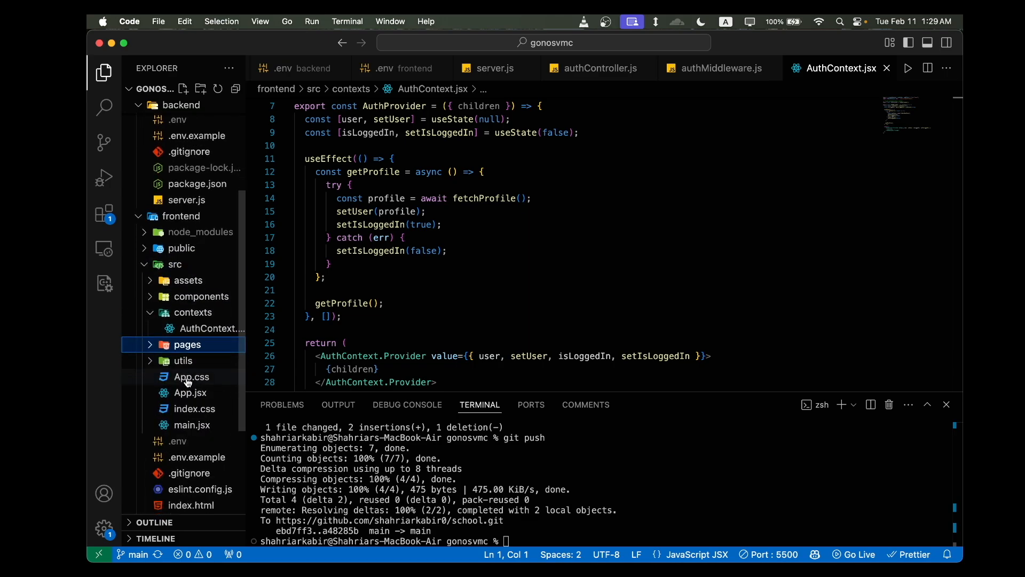
{"action": "left_click", "coordinate": [181, 361]}
{"action": "left_click", "coordinate": [203, 377]}
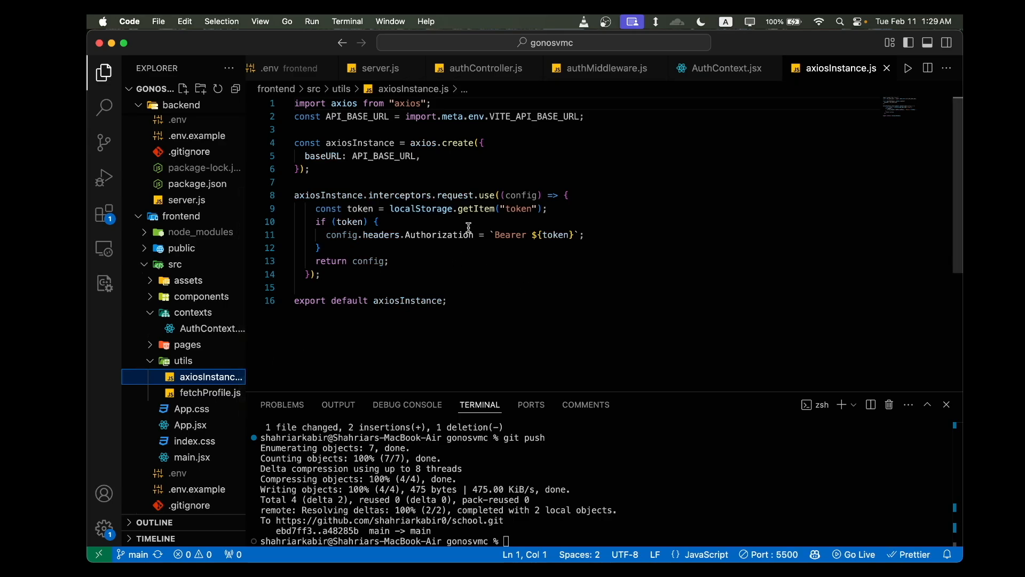
- Examine how the axios request interceptor reads the token from localStorage and sets the Bearer Authorization header
{"action": "left_click_drag", "start_coordinate": [321, 208], "coordinate": [579, 207]}
{"action": "left_click", "coordinate": [579, 207]}
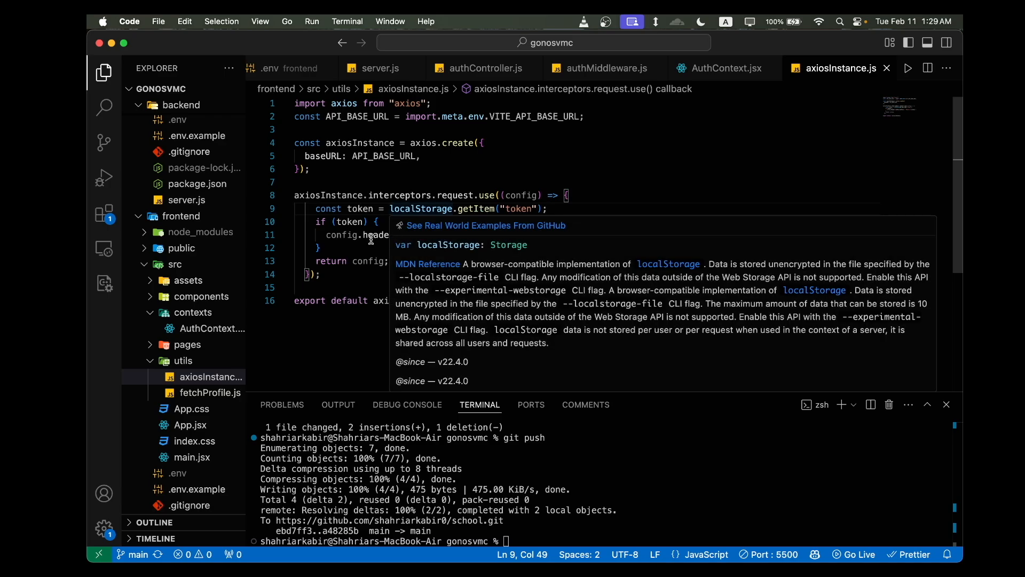
{"action": "left_click_drag", "start_coordinate": [326, 235], "coordinate": [590, 236]}
{"action": "left_click", "coordinate": [589, 236]}
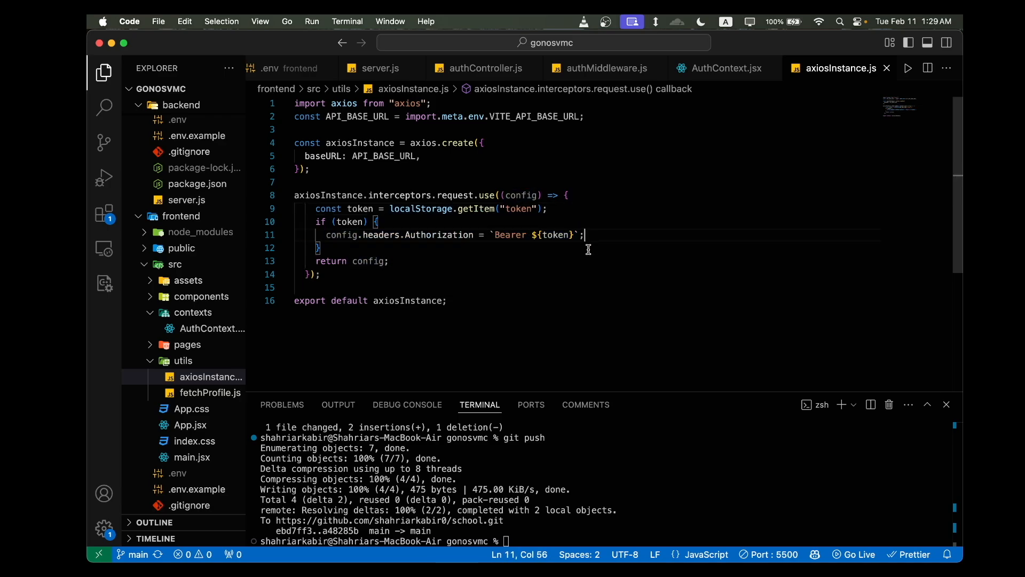
{"action": "left_click", "coordinate": [505, 236]}
{"action": "left_click", "coordinate": [436, 261]}
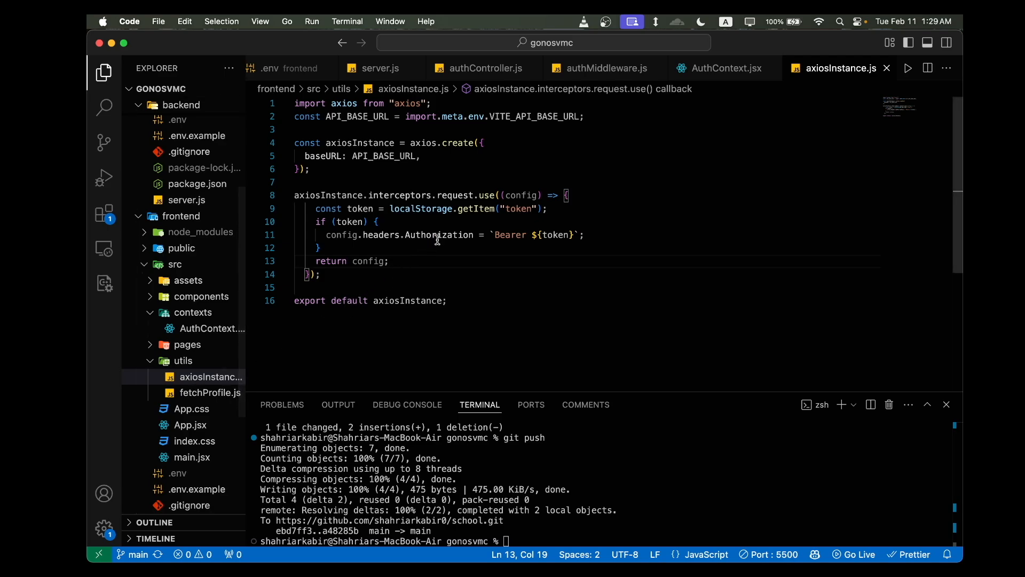
{"action": "left_click", "coordinate": [422, 209]}
- Expand the frontend's src/pages folder and open Login.jsx
{"action": "scroll", "coordinate": [231, 365], "scroll_direction": "down", "scroll_amount": 1}
{"action": "scroll", "coordinate": [231, 365], "scroll_direction": "down", "scroll_amount": 5}
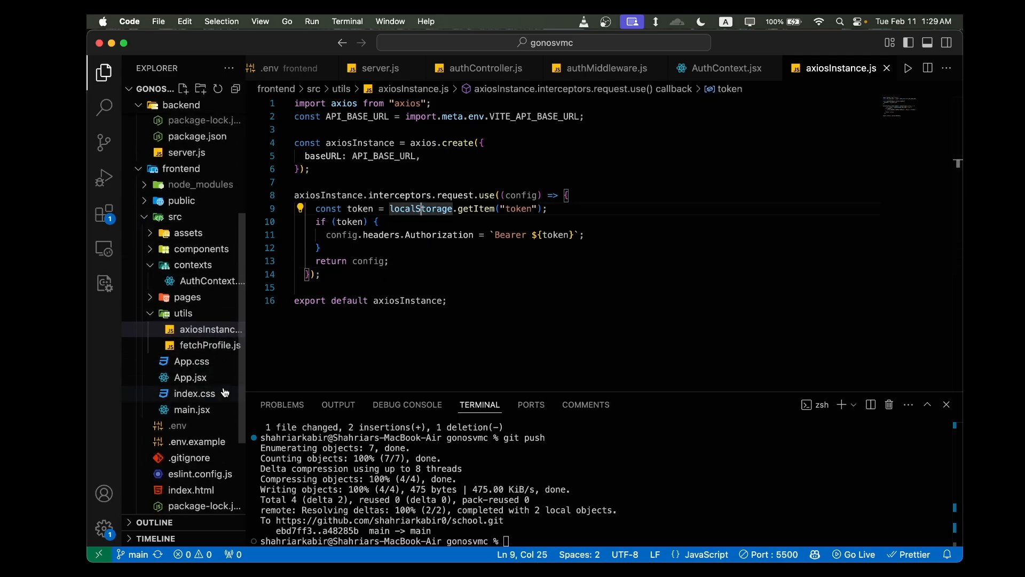
{"action": "scroll", "coordinate": [198, 389], "scroll_direction": "up", "scroll_amount": 10}
{"action": "scroll", "coordinate": [197, 389], "scroll_direction": "down", "scroll_amount": 2}
{"action": "scroll", "coordinate": [187, 427], "scroll_direction": "up", "scroll_amount": 4}
{"action": "scroll", "coordinate": [182, 290], "scroll_direction": "down", "scroll_amount": 10}
{"action": "scroll", "coordinate": [182, 290], "scroll_direction": "down", "scroll_amount": 6}
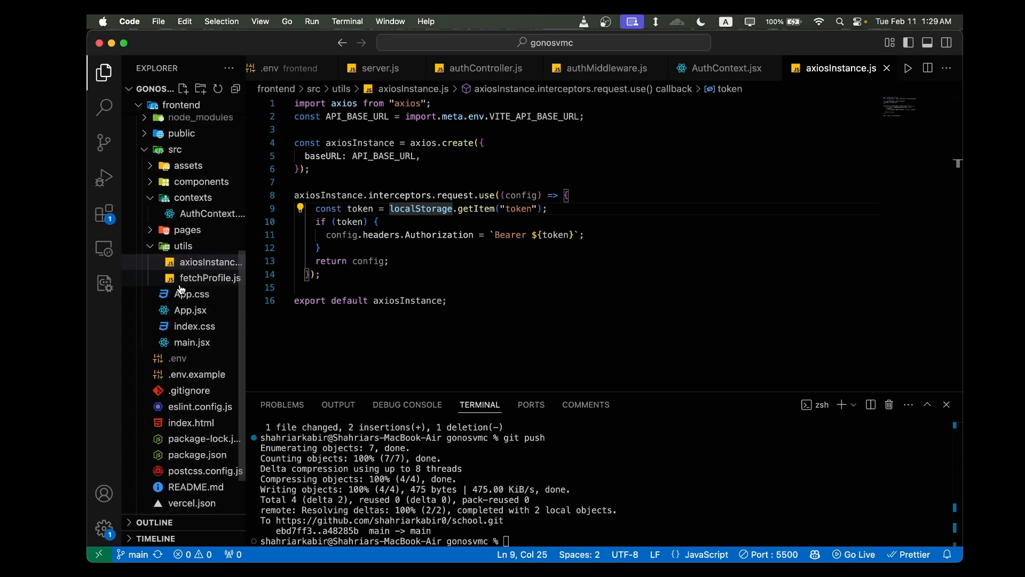
{"action": "scroll", "coordinate": [195, 299], "scroll_direction": "up", "scroll_amount": 4}
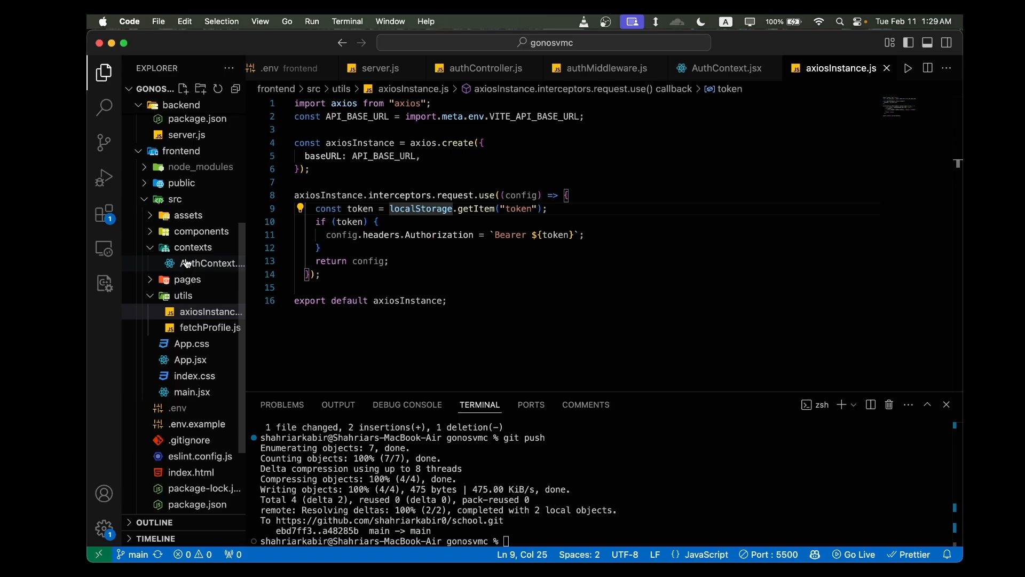
{"action": "left_click", "coordinate": [187, 282]}
{"action": "left_click", "coordinate": [195, 327]}
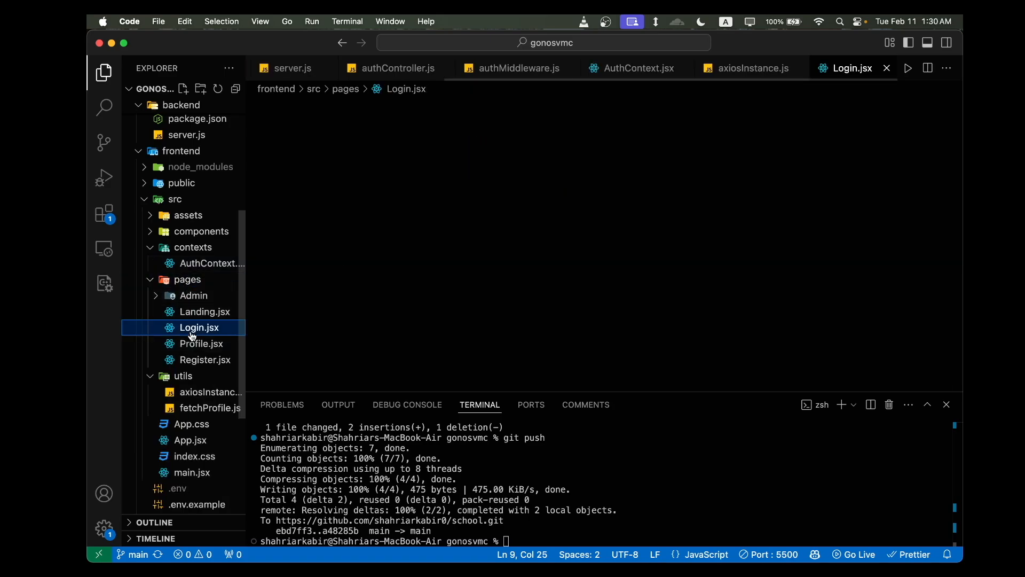
- Review the handleLogin function in Login.jsx, focusing on the line that stores the token in localStorage
{"action": "scroll", "coordinate": [475, 299], "scroll_direction": "down", "scroll_amount": 2}
{"action": "scroll", "coordinate": [475, 299], "scroll_direction": "down", "scroll_amount": 6}
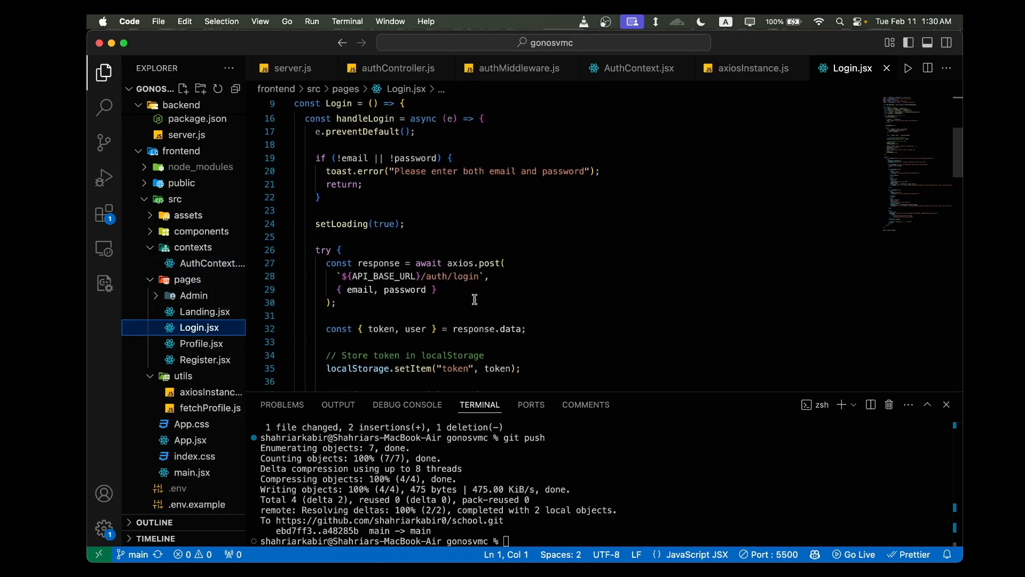
{"action": "scroll", "coordinate": [475, 300], "scroll_direction": "down", "scroll_amount": 1}
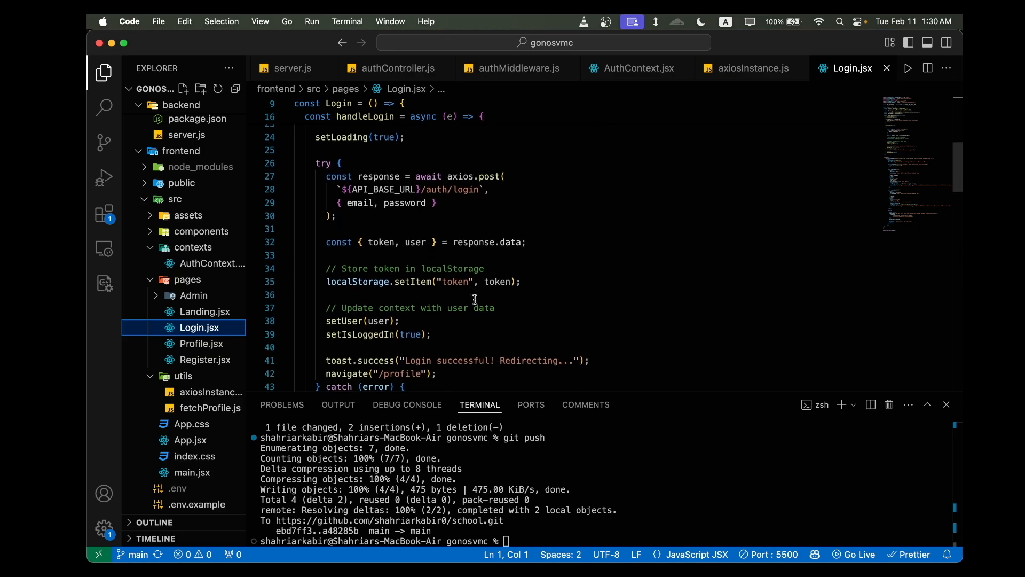
{"action": "left_click_drag", "start_coordinate": [327, 282], "coordinate": [518, 283]}
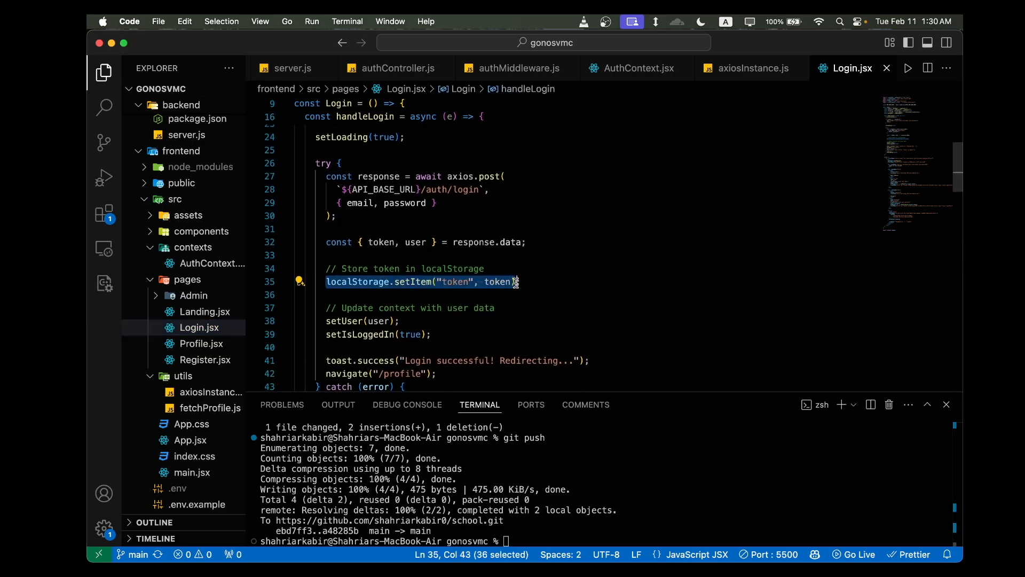
{"action": "left_click", "coordinate": [518, 283]}
{"action": "left_click", "coordinate": [538, 285]}
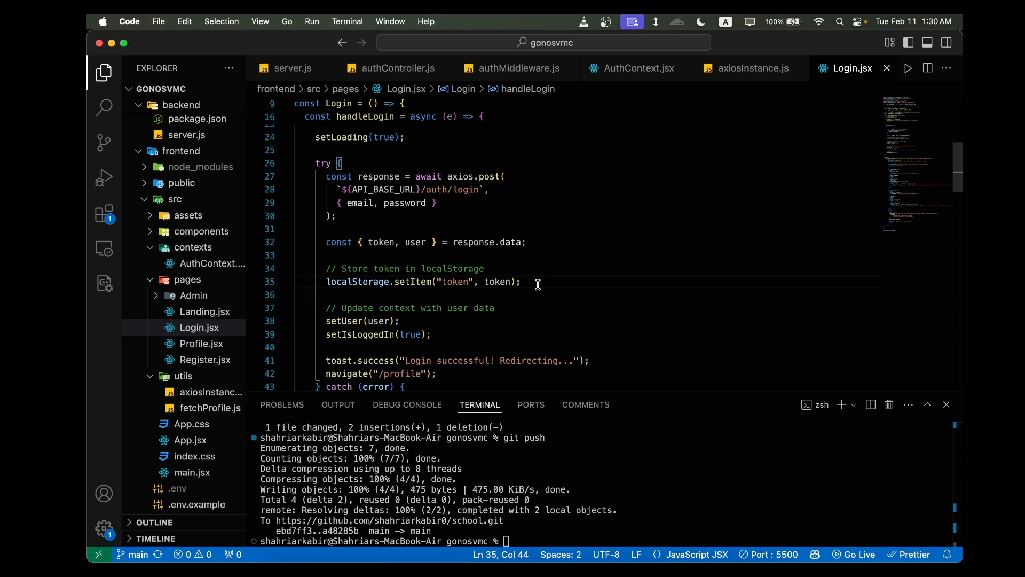
- Switch to Chrome and reload the deployed login page at school-iota-eight.vercel.app/login
{"action": "key", "text": "ctrl+Up"}
{"action": "left_click", "coordinate": [521, 437]}
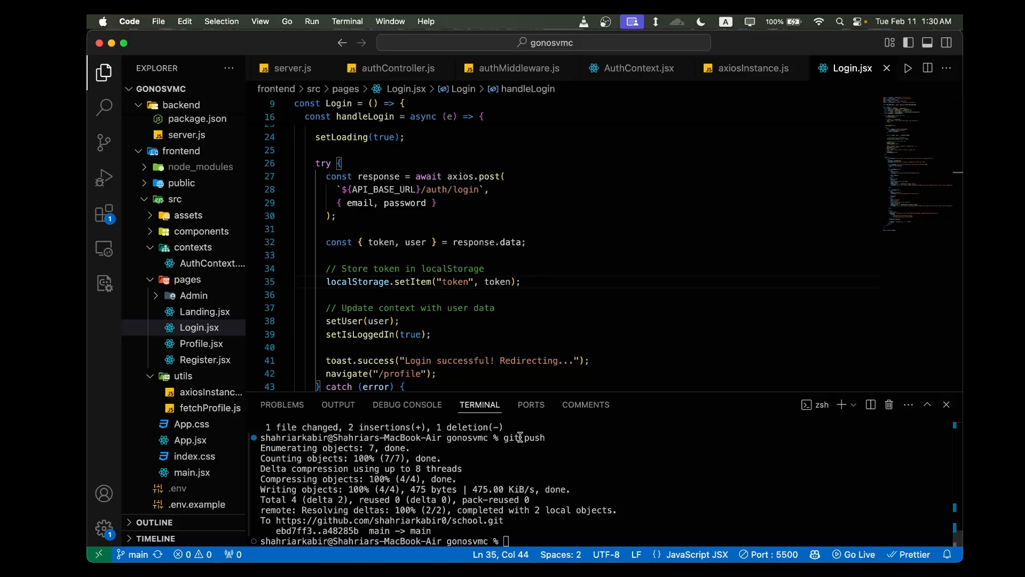
{"action": "key", "text": "ctrl+Up"}
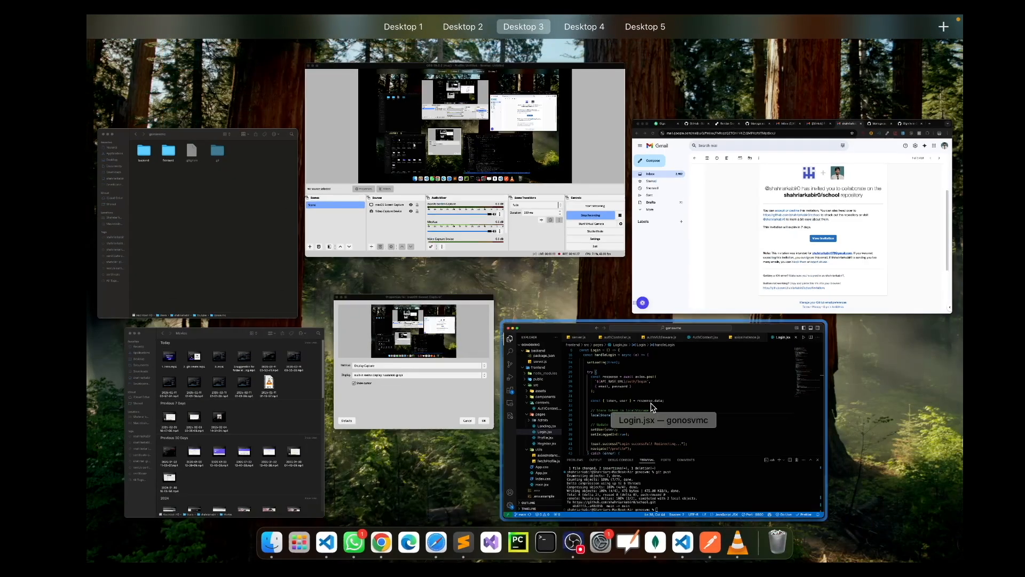
{"action": "left_click", "coordinate": [709, 446]}
{"action": "key", "text": "super+Tab"}
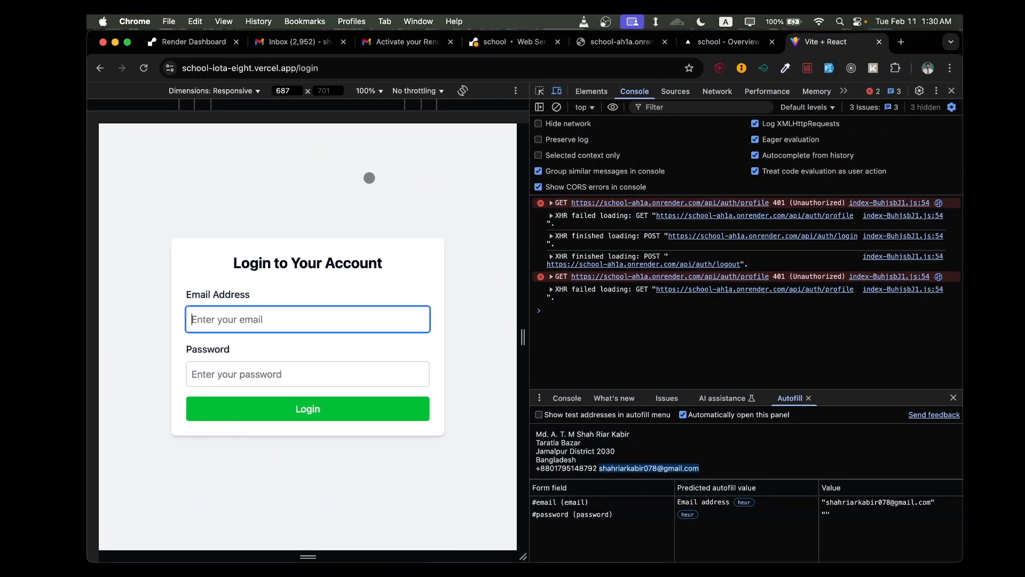
{"action": "left_click", "coordinate": [323, 68]}
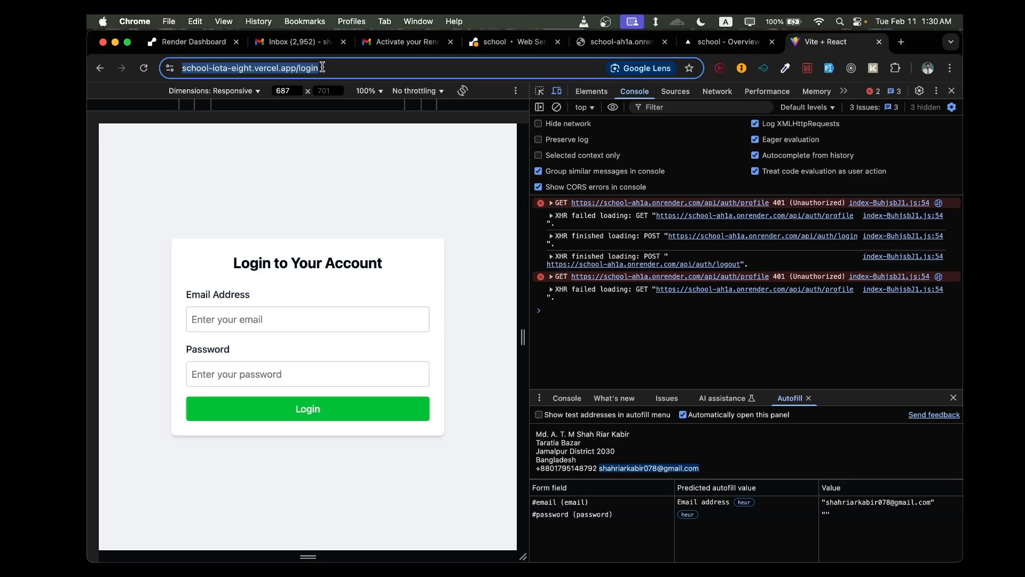
{"action": "key", "text": "Return"}
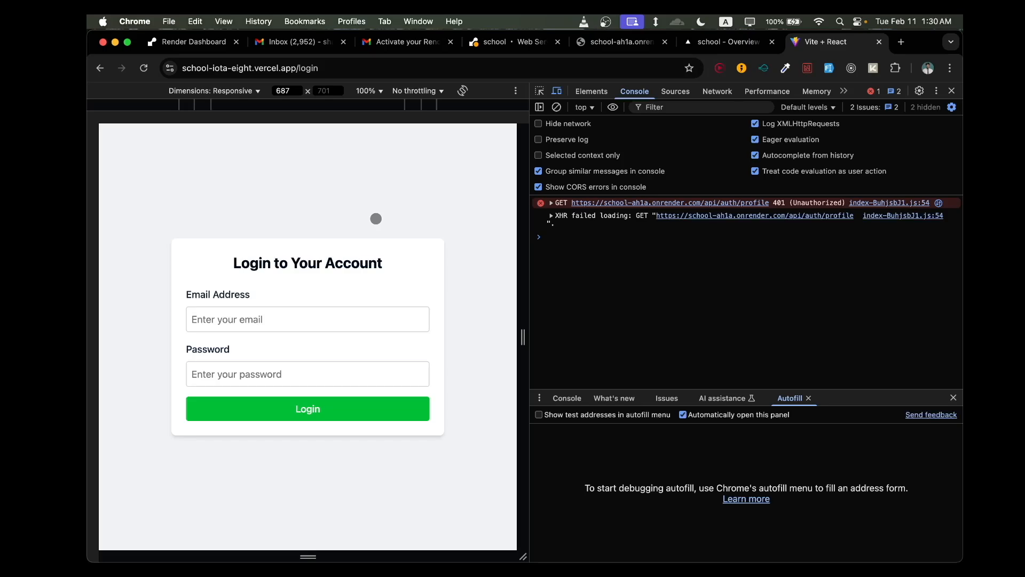
{"action": "left_click", "coordinate": [605, 17]}
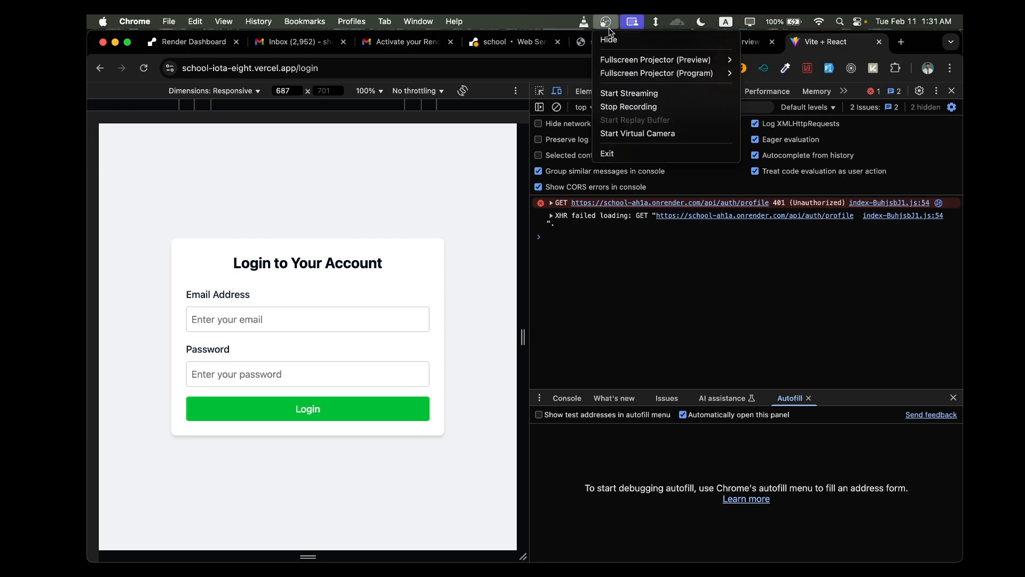